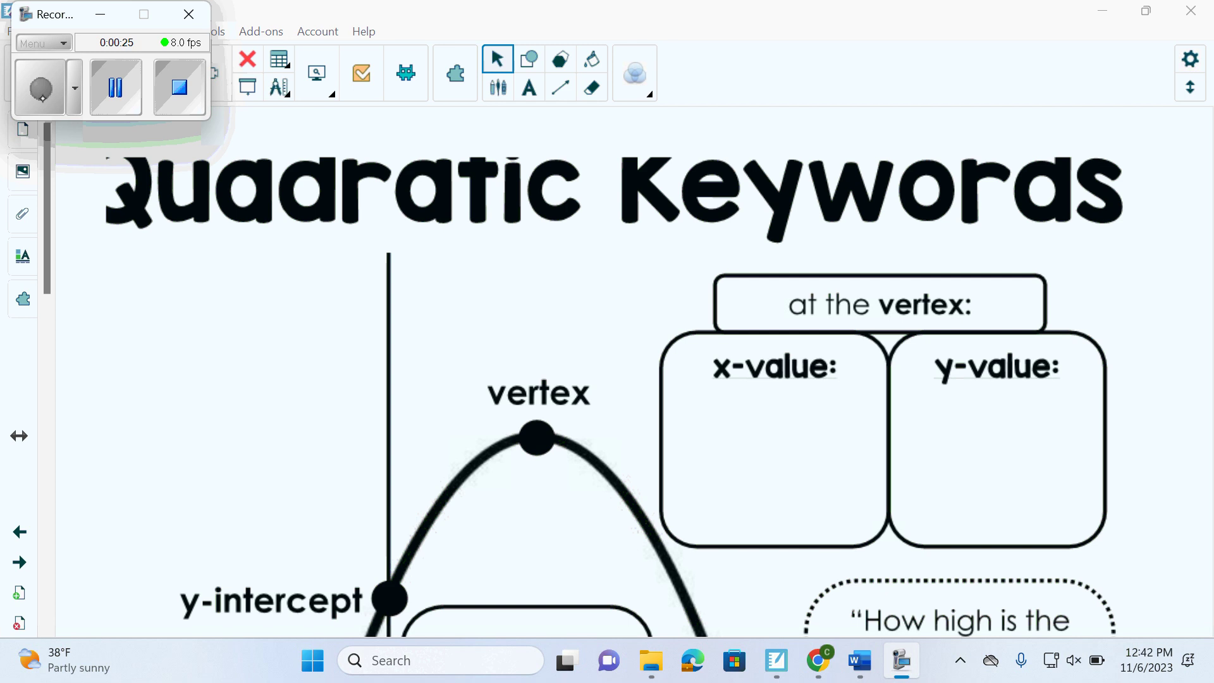
# - Zoom the Quadratic Keywords page out to 75% and scroll back to the top
pyautogui.moveTo(42, 276); pyautogui.dragTo(41, 398)
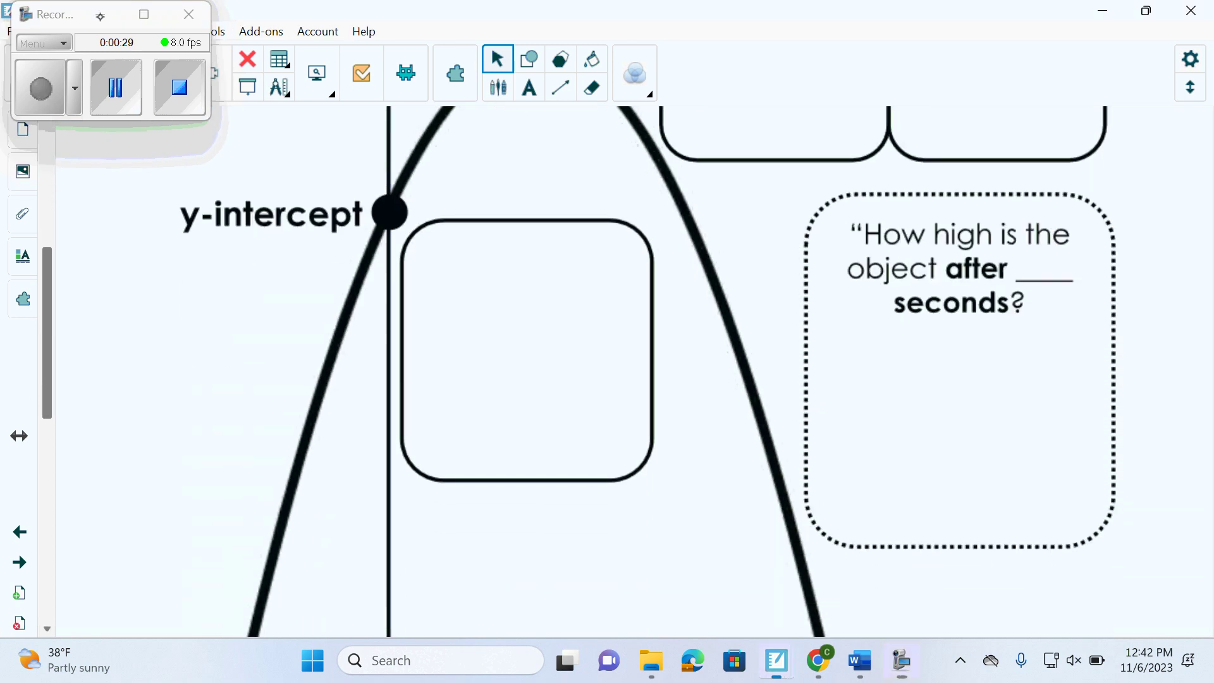
pyautogui.click(82, 31)
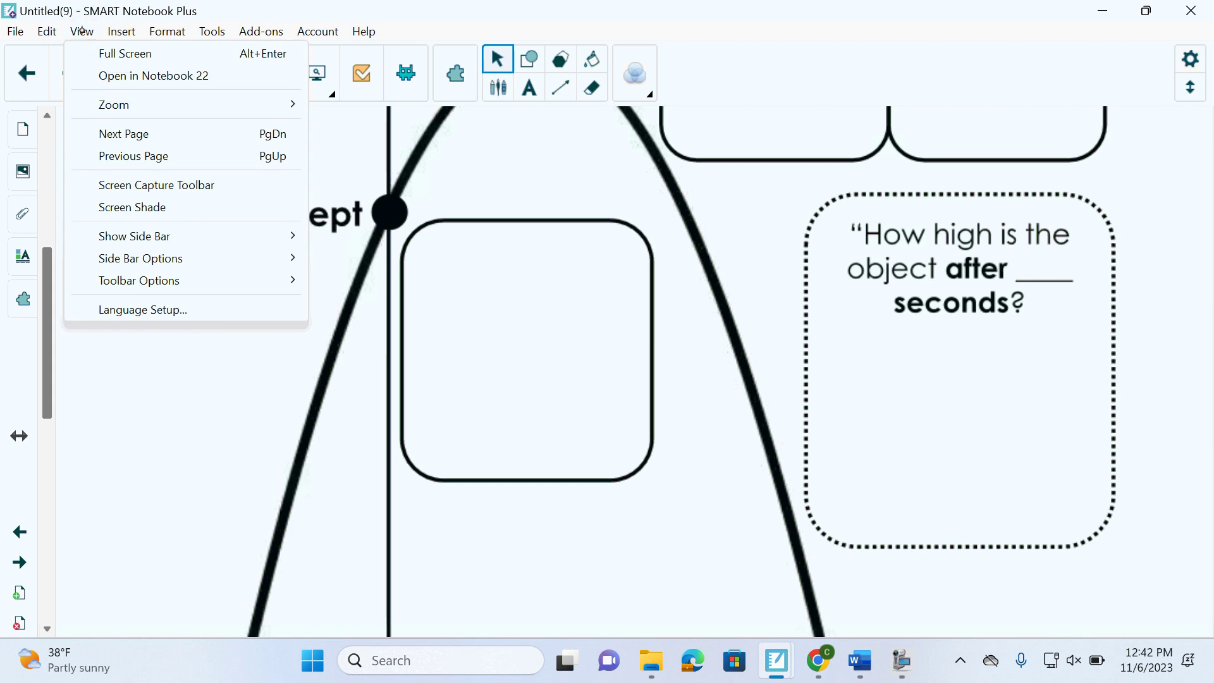
pyautogui.moveTo(100, 108)
pyautogui.click(345, 178)
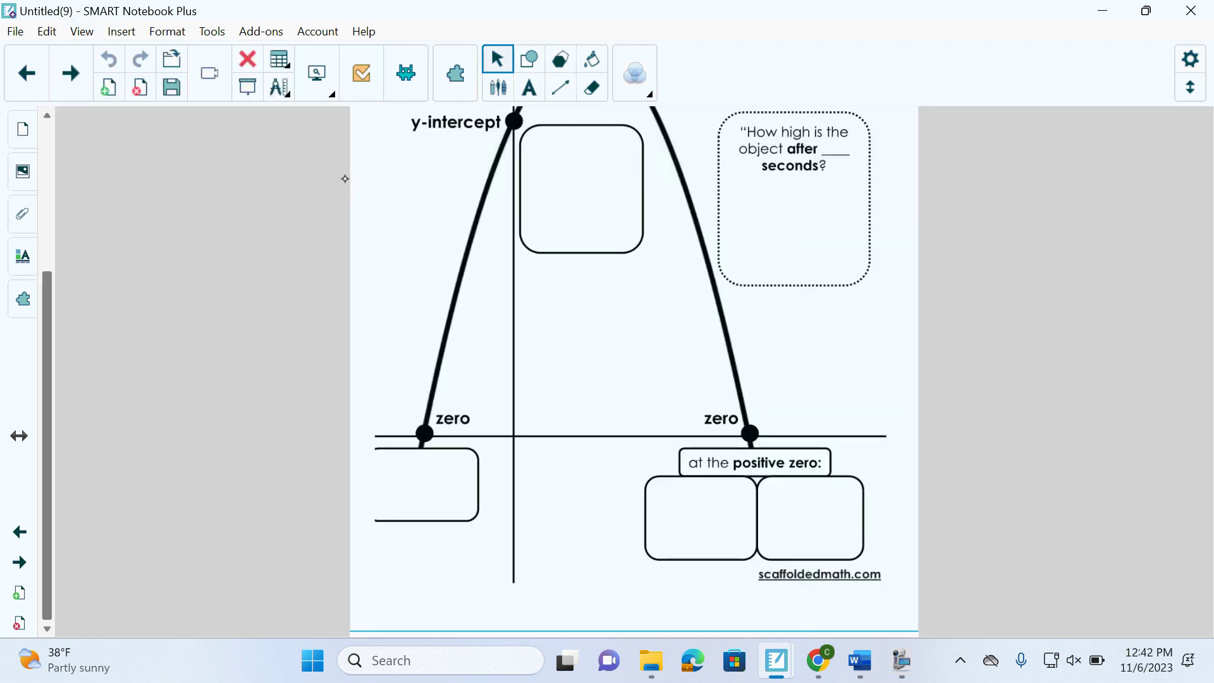
pyautogui.moveTo(45, 456)
pyautogui.mouseDown()
pyautogui.moveTo(44, 308)
pyautogui.moveTo(43, 498)
pyautogui.moveTo(43, 465)
pyautogui.mouseUp()
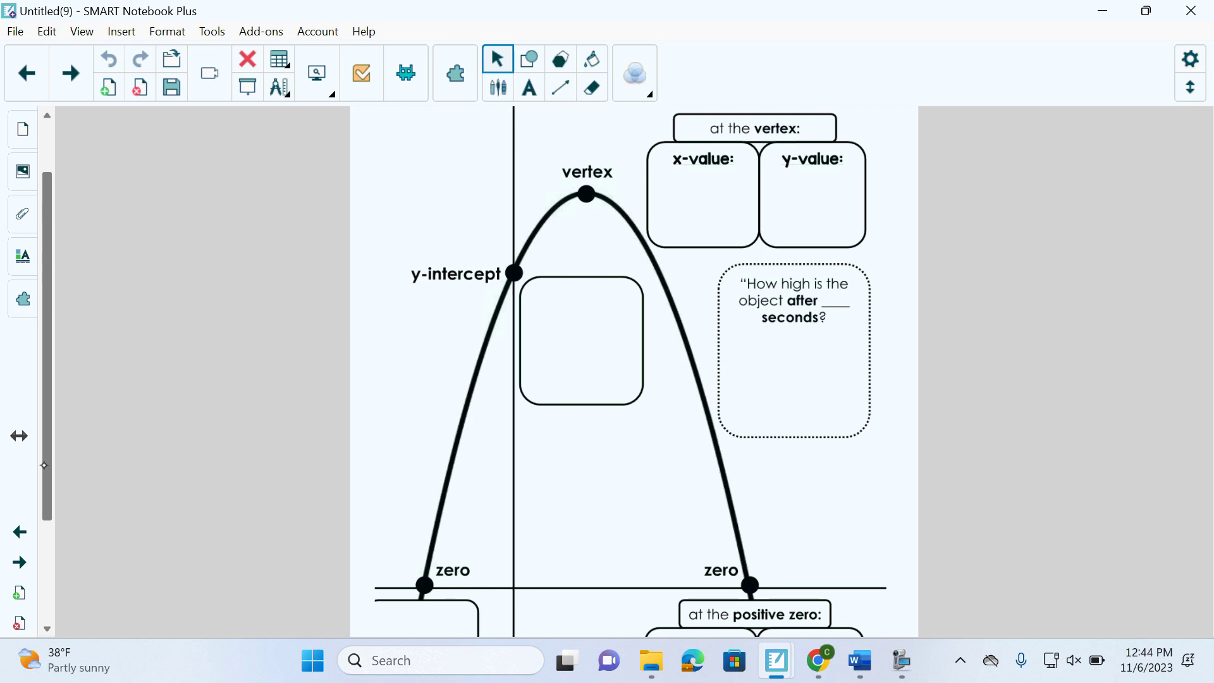
# - Switch to the freehand pen and set it to blue ink
pyautogui.scroll(1, 531, 293)
pyautogui.click(497, 87)
pyautogui.click(845, 95)
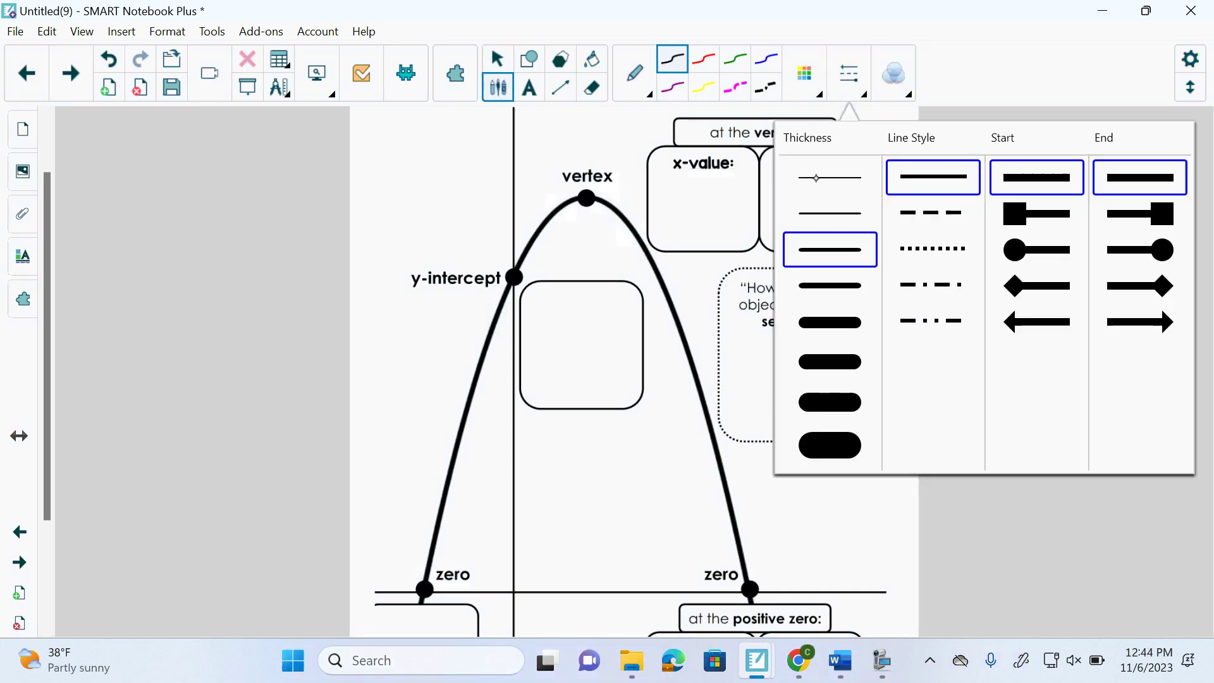
pyautogui.click(766, 58)
pyautogui.click(849, 79)
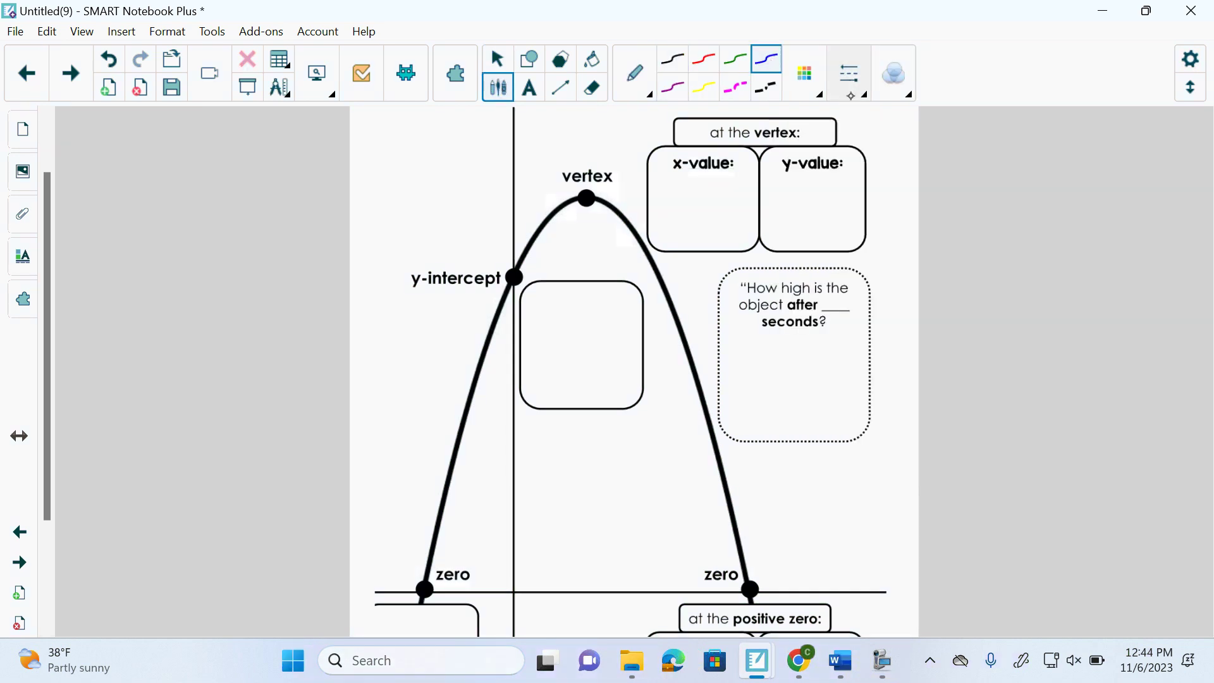
pyautogui.click(849, 79)
pyautogui.click(842, 176)
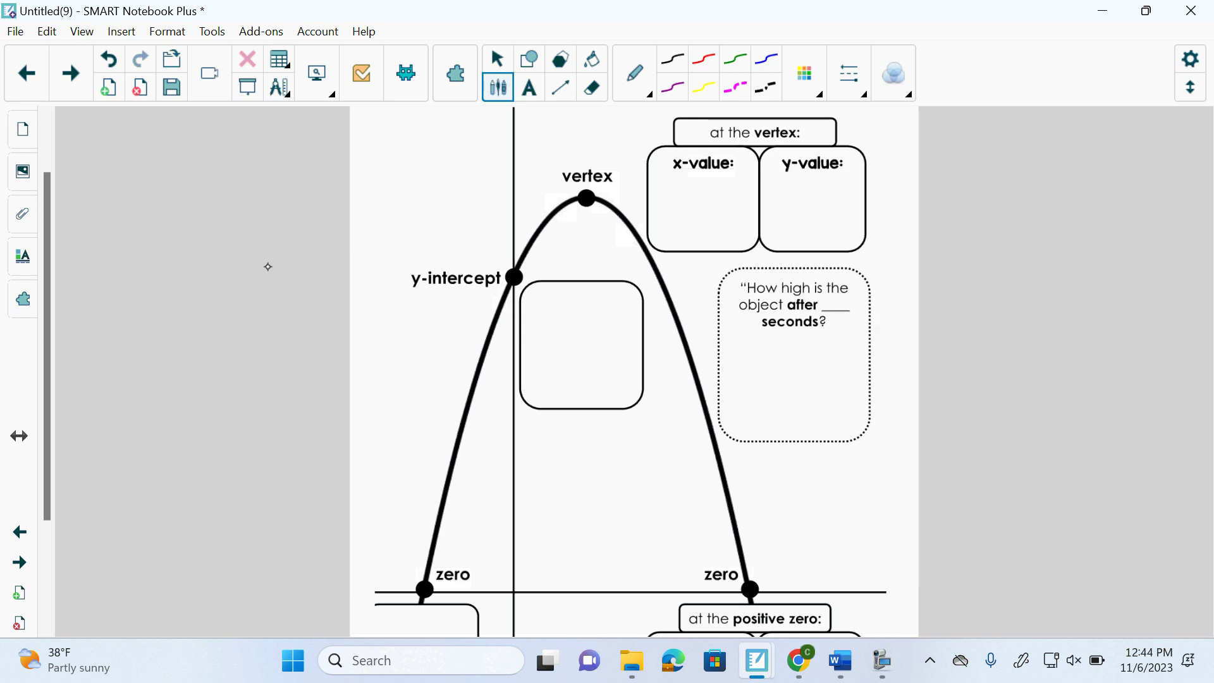
# - Write 'how high at time = 0' in the y-intercept box with an arrow to the point
pyautogui.moveTo(529, 288); pyautogui.dragTo(539, 306)
pyautogui.moveTo(547, 295); pyautogui.dragTo(548, 295)
pyautogui.moveTo(554, 293)
pyautogui.mouseDown()
pyautogui.moveTo(560, 306)
pyautogui.moveTo(567, 296)
pyautogui.moveTo(611, 306)
pyautogui.moveTo(602, 320)
pyautogui.mouseUp()
pyautogui.moveTo(613, 284); pyautogui.dragTo(624, 303)
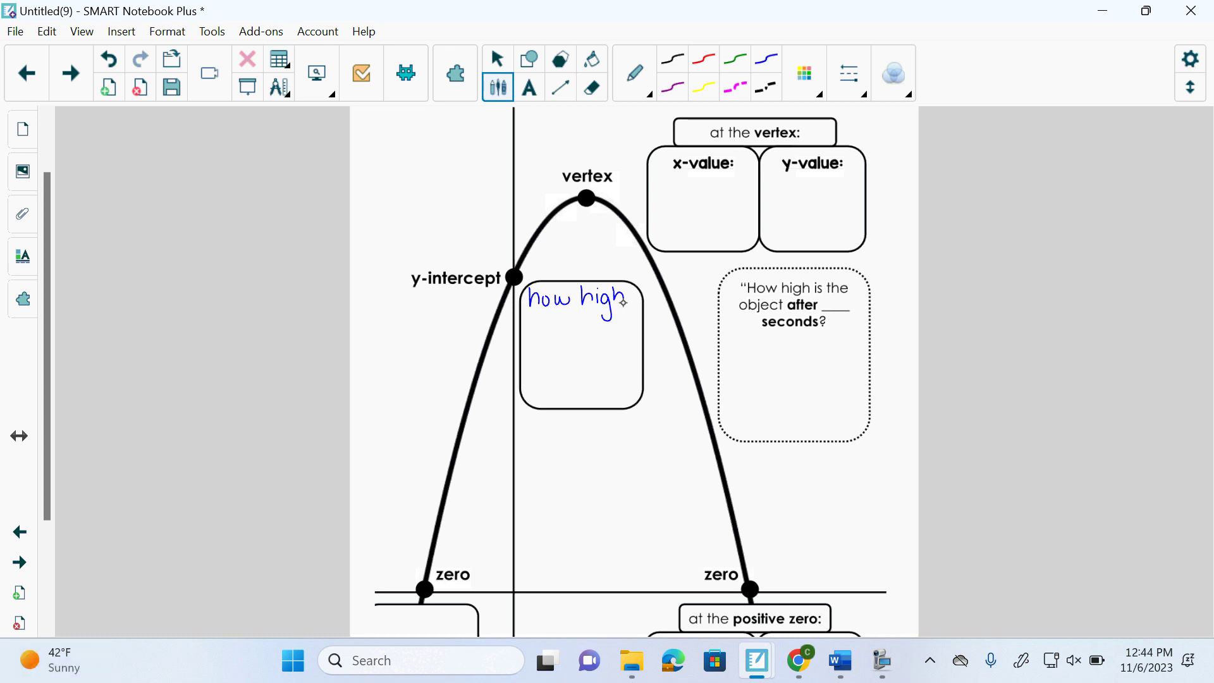
pyautogui.moveTo(540, 325); pyautogui.dragTo(541, 338)
pyautogui.moveTo(551, 316)
pyautogui.mouseDown()
pyautogui.moveTo(550, 339)
pyautogui.moveTo(559, 328)
pyautogui.moveTo(535, 365)
pyautogui.mouseUp()
pyautogui.moveTo(528, 355)
pyautogui.mouseDown()
pyautogui.moveTo(558, 356)
pyautogui.moveTo(608, 361)
pyautogui.mouseUp()
pyautogui.moveTo(623, 347)
pyautogui.mouseDown()
pyautogui.moveTo(616, 363)
pyautogui.moveTo(624, 347)
pyautogui.mouseUp()
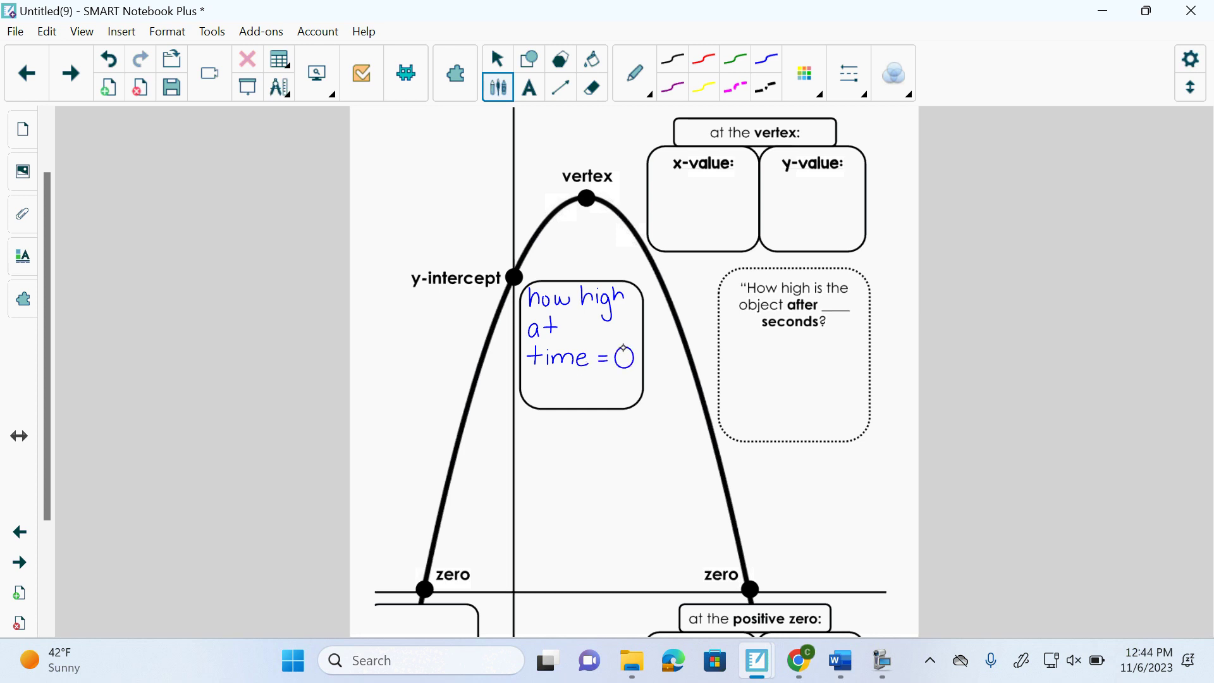
pyautogui.moveTo(543, 285)
pyautogui.mouseDown()
pyautogui.moveTo(522, 276)
pyautogui.moveTo(535, 274)
pyautogui.mouseUp()
# - Circle the vertex, label it '(x , y) max', and write 'time to reach maximum' under x-value
pyautogui.moveTo(587, 190); pyautogui.dragTo(590, 200)
pyautogui.moveTo(553, 146)
pyautogui.mouseDown()
pyautogui.moveTo(601, 162)
pyautogui.moveTo(590, 163)
pyautogui.mouseUp()
pyautogui.moveTo(538, 114)
pyautogui.mouseDown()
pyautogui.moveTo(532, 141)
pyautogui.moveTo(560, 134)
pyautogui.mouseUp()
pyautogui.moveTo(560, 120)
pyautogui.mouseDown()
pyautogui.moveTo(550, 135)
pyautogui.moveTo(601, 119)
pyautogui.moveTo(595, 142)
pyautogui.mouseUp()
pyautogui.moveTo(606, 108); pyautogui.dragTo(608, 138)
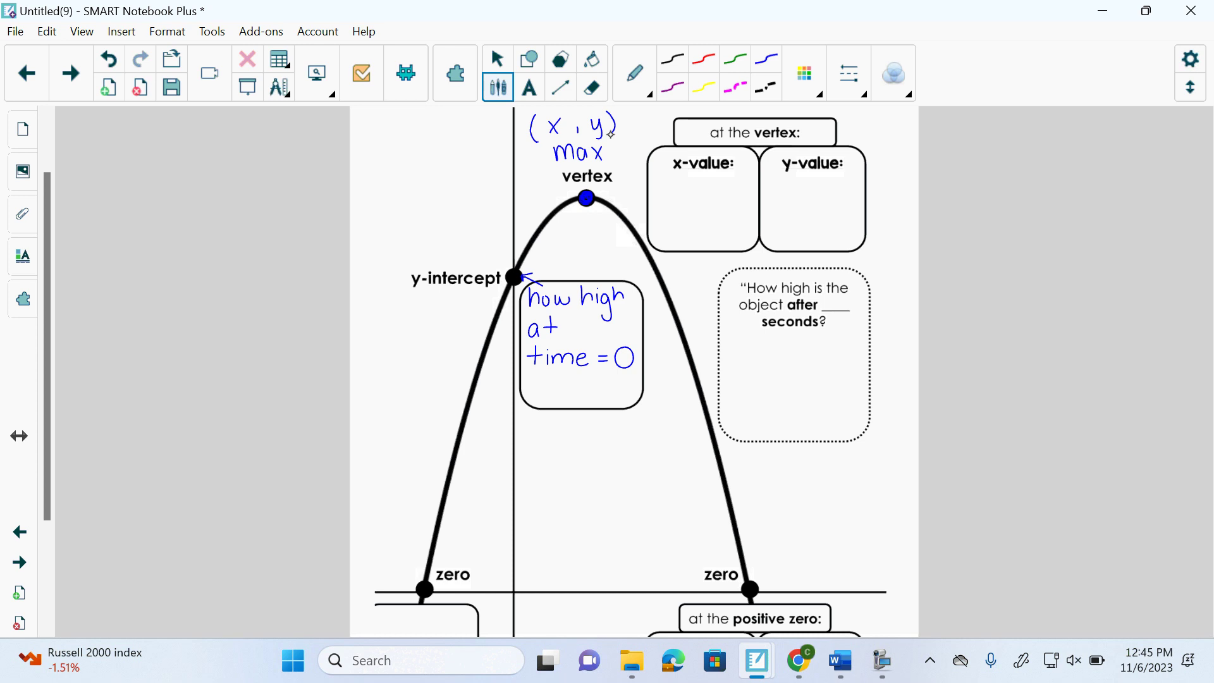
pyautogui.moveTo(664, 174); pyautogui.dragTo(662, 192)
pyautogui.moveTo(674, 194)
pyautogui.mouseDown()
pyautogui.moveTo(734, 180)
pyautogui.moveTo(671, 207)
pyautogui.moveTo(679, 218)
pyautogui.moveTo(690, 205)
pyautogui.moveTo(719, 217)
pyautogui.moveTo(662, 244)
pyautogui.moveTo(677, 231)
pyautogui.moveTo(678, 245)
pyautogui.moveTo(698, 232)
pyautogui.moveTo(691, 242)
pyautogui.moveTo(705, 242)
pyautogui.moveTo(703, 226)
pyautogui.moveTo(707, 243)
pyautogui.moveTo(717, 231)
pyautogui.moveTo(744, 243)
pyautogui.mouseUp()
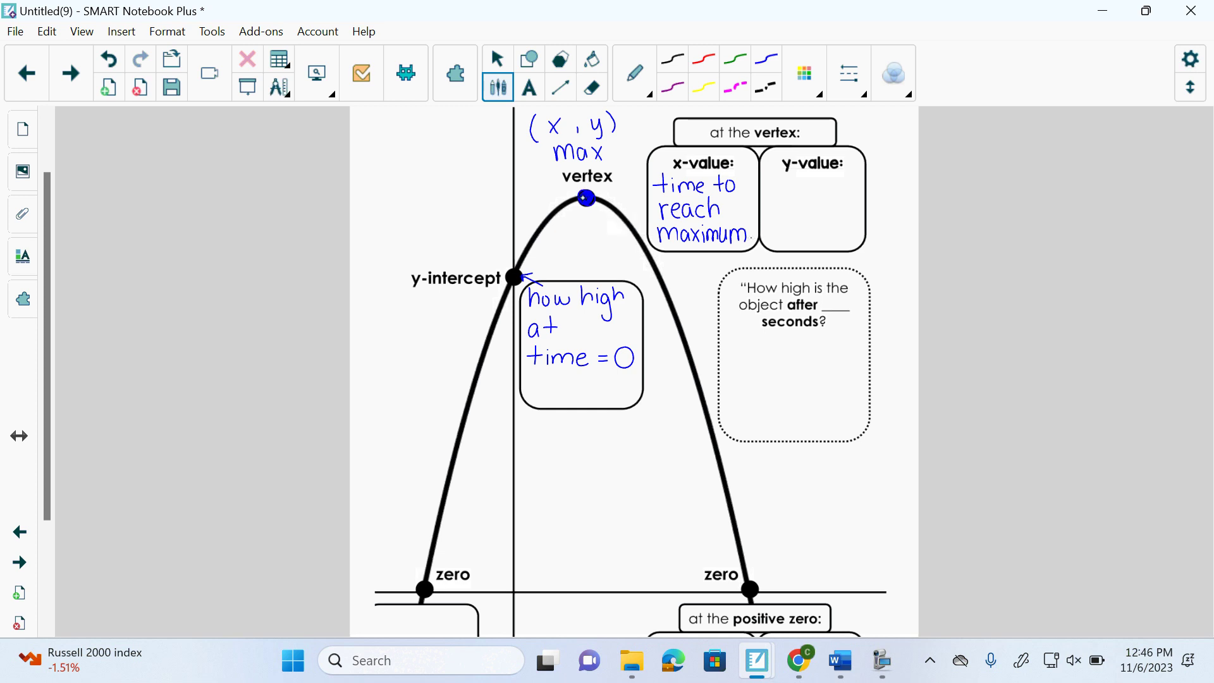
# - Write 'what is the max height' under y-value, an X in the seconds blank, and 'Giving an x asking'
pyautogui.moveTo(770, 182)
pyautogui.mouseDown()
pyautogui.moveTo(783, 196)
pyautogui.moveTo(794, 183)
pyautogui.mouseUp()
pyautogui.moveTo(791, 175)
pyautogui.mouseDown()
pyautogui.moveTo(794, 192)
pyautogui.moveTo(817, 196)
pyautogui.moveTo(815, 177)
pyautogui.moveTo(843, 193)
pyautogui.moveTo(780, 219)
pyautogui.mouseUp()
pyautogui.moveTo(768, 209)
pyautogui.mouseDown()
pyautogui.moveTo(843, 213)
pyautogui.moveTo(778, 245)
pyautogui.moveTo(790, 234)
pyautogui.moveTo(818, 247)
pyautogui.moveTo(847, 230)
pyautogui.mouseUp()
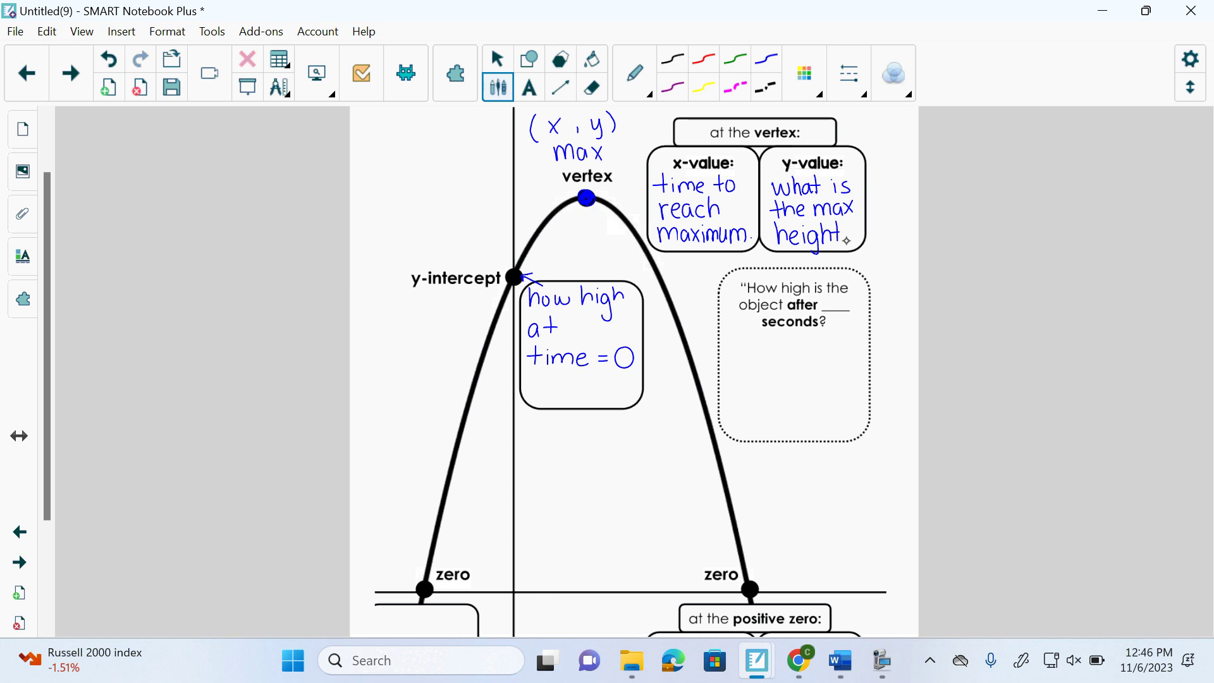
pyautogui.moveTo(841, 297)
pyautogui.mouseDown()
pyautogui.moveTo(829, 312)
pyautogui.moveTo(843, 311)
pyautogui.mouseUp()
pyautogui.moveTo(738, 330)
pyautogui.mouseDown()
pyautogui.moveTo(744, 352)
pyautogui.moveTo(746, 338)
pyautogui.moveTo(772, 341)
pyautogui.moveTo(782, 359)
pyautogui.moveTo(839, 347)
pyautogui.mouseUp()
pyautogui.moveTo(738, 363)
pyautogui.mouseDown()
pyautogui.moveTo(775, 357)
pyautogui.moveTo(792, 372)
pyautogui.moveTo(803, 351)
pyautogui.moveTo(824, 371)
pyautogui.moveTo(832, 360)
pyautogui.moveTo(863, 384)
pyautogui.mouseUp()
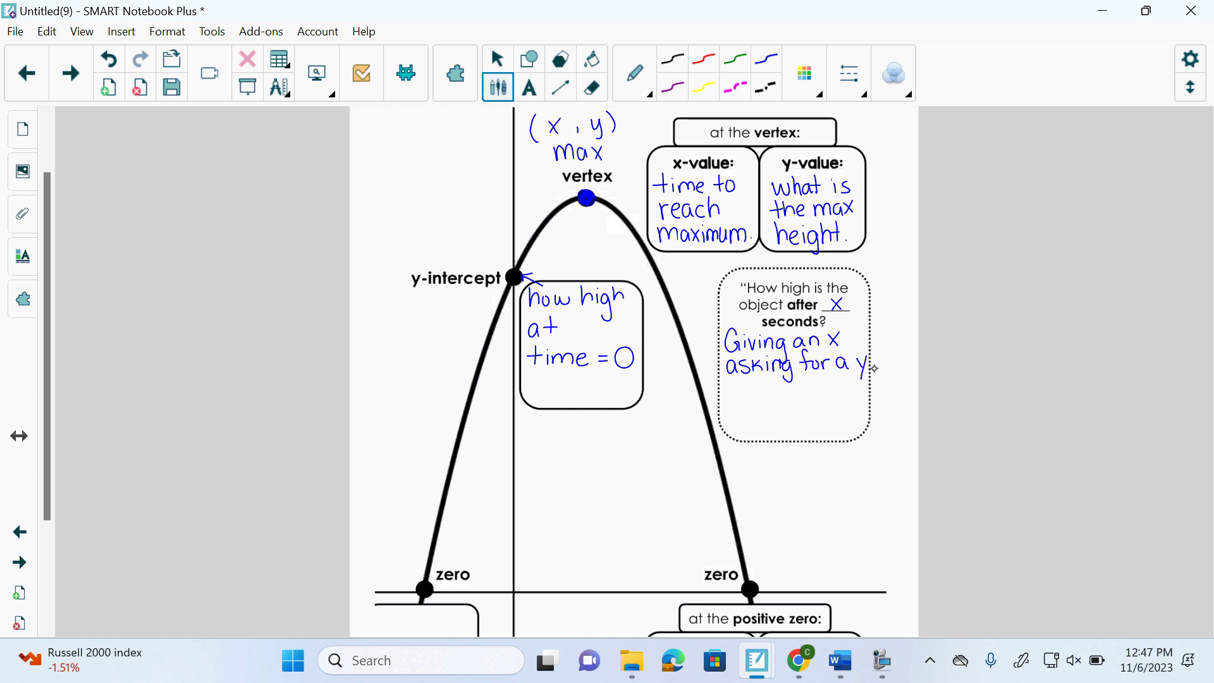
# - Finish 'asking for a y', rule a divider, and write 'Give you height and as for x' below
pyautogui.click(873, 367)
pyautogui.moveTo(709, 381)
pyautogui.mouseDown()
pyautogui.moveTo(886, 382)
pyautogui.moveTo(722, 394)
pyautogui.moveTo(756, 394)
pyautogui.moveTo(783, 418)
pyautogui.moveTo(794, 397)
pyautogui.moveTo(813, 397)
pyautogui.mouseUp()
pyautogui.click(743, 386)
pyautogui.moveTo(820, 387)
pyautogui.mouseDown()
pyautogui.moveTo(819, 404)
pyautogui.moveTo(850, 401)
pyautogui.moveTo(855, 420)
pyautogui.moveTo(881, 395)
pyautogui.mouseUp()
pyautogui.moveTo(734, 416)
pyautogui.mouseDown()
pyautogui.moveTo(737, 430)
pyautogui.moveTo(756, 431)
pyautogui.moveTo(812, 417)
pyautogui.moveTo(808, 431)
pyautogui.mouseUp()
pyautogui.moveTo(804, 419); pyautogui.dragTo(869, 435)
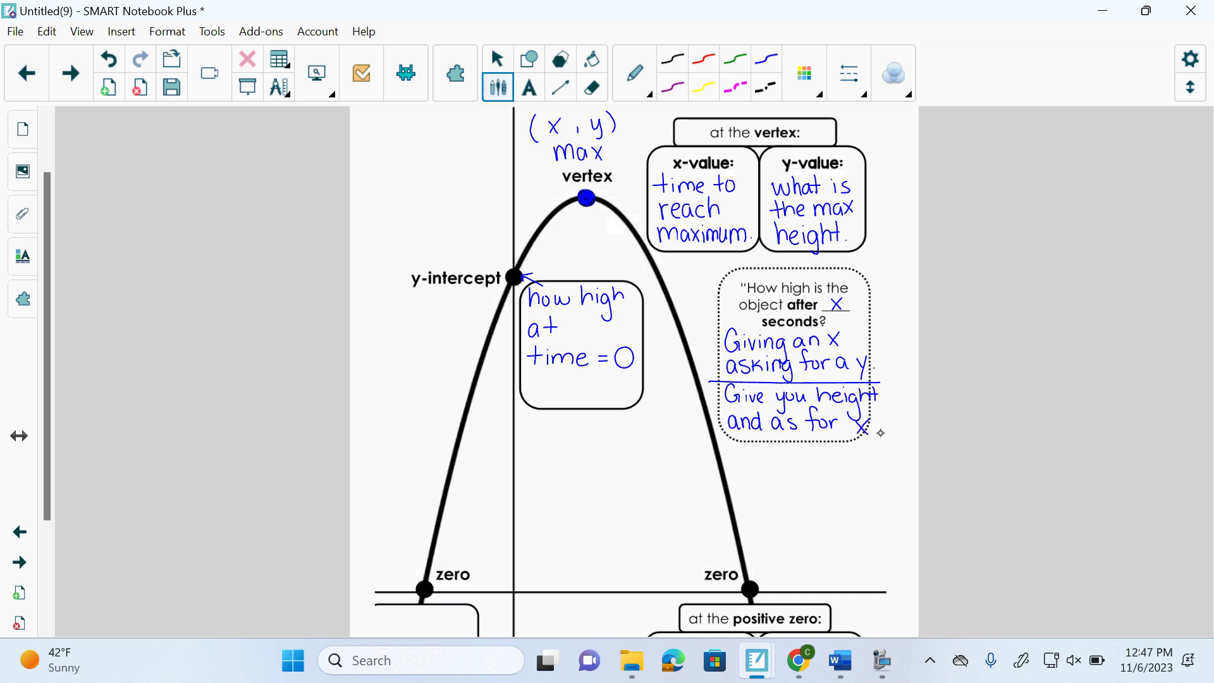
# - Draw a horizontal height line across the parabola with x marks at both crossings
pyautogui.moveTo(487, 241); pyautogui.dragTo(657, 231)
pyautogui.moveTo(528, 234); pyautogui.dragTo(537, 244)
pyautogui.moveTo(537, 233); pyautogui.dragTo(529, 244)
pyautogui.moveTo(628, 228); pyautogui.dragTo(637, 238)
pyautogui.moveTo(637, 228); pyautogui.dragTo(628, 238)
# - Scroll down and circle the positive zero
pyautogui.moveTo(47, 496); pyautogui.dragTo(47, 544)
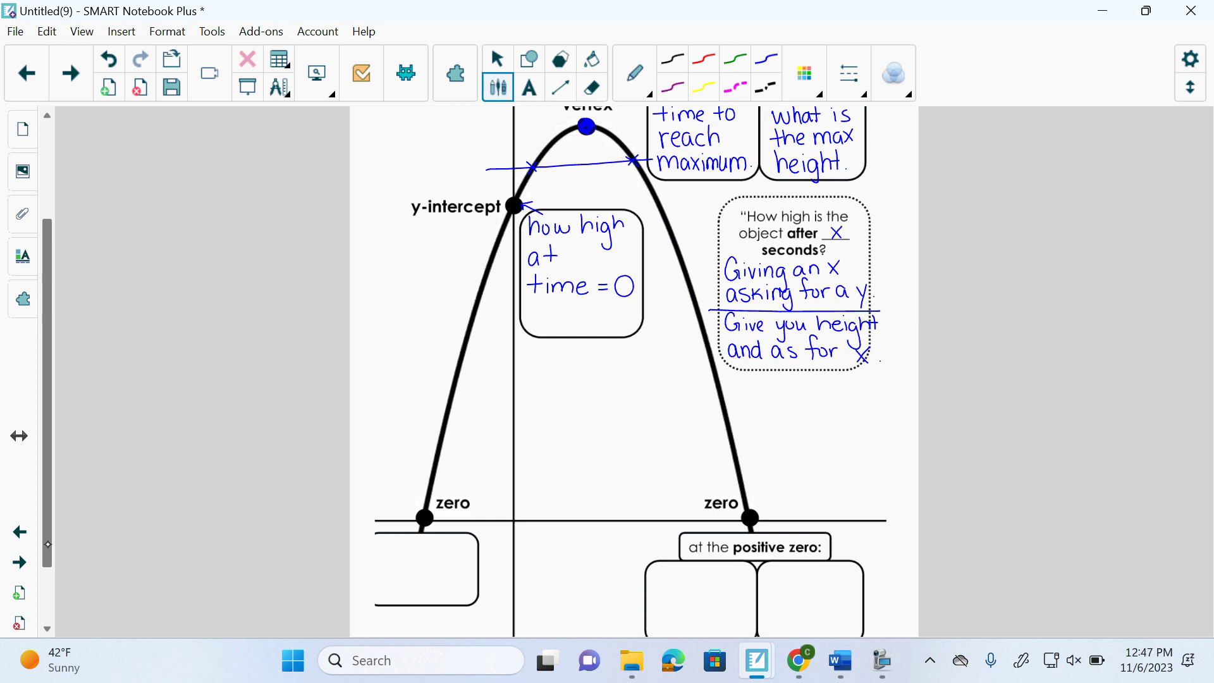
pyautogui.scroll(-1, 50, 527)
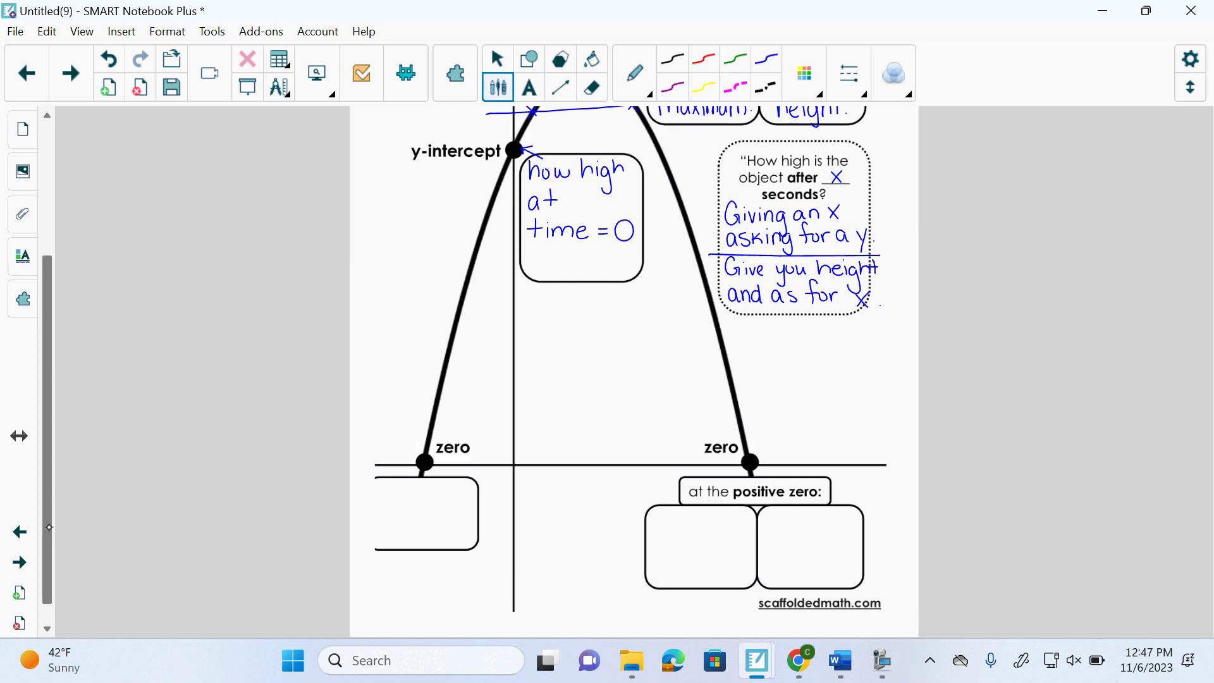
pyautogui.moveTo(764, 457)
pyautogui.mouseDown()
pyautogui.moveTo(743, 472)
pyautogui.moveTo(762, 455)
pyautogui.moveTo(732, 462)
pyautogui.moveTo(758, 472)
pyautogui.mouseUp()
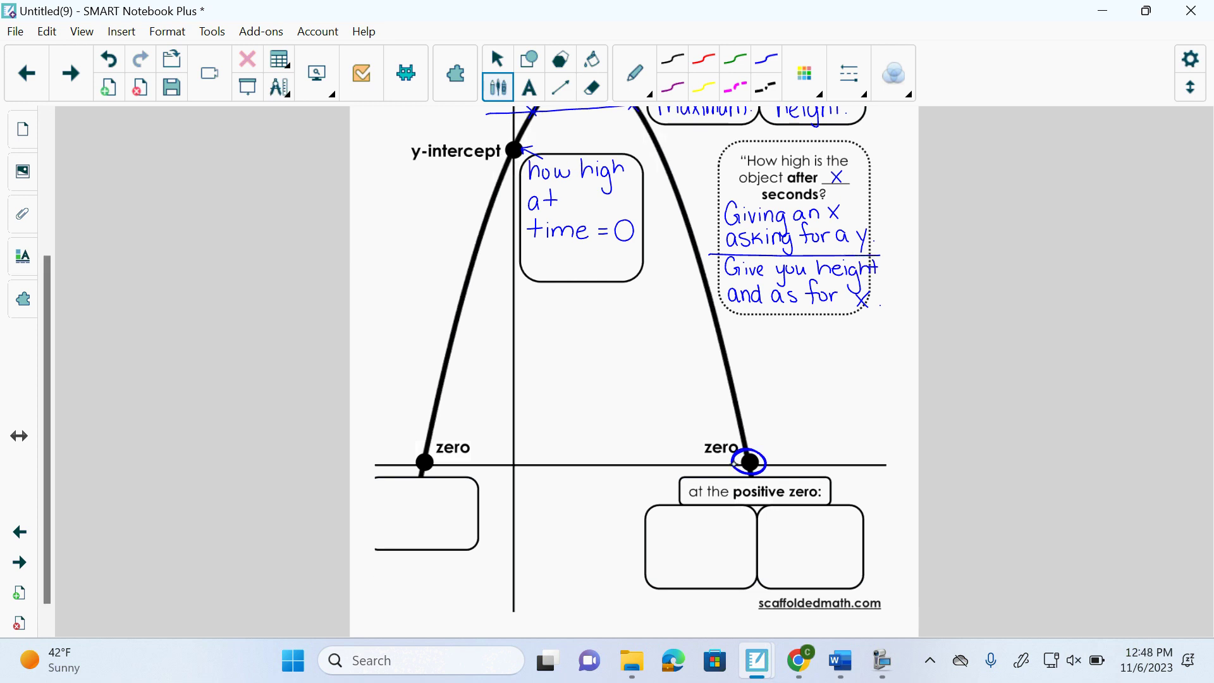
pyautogui.press('super+e')
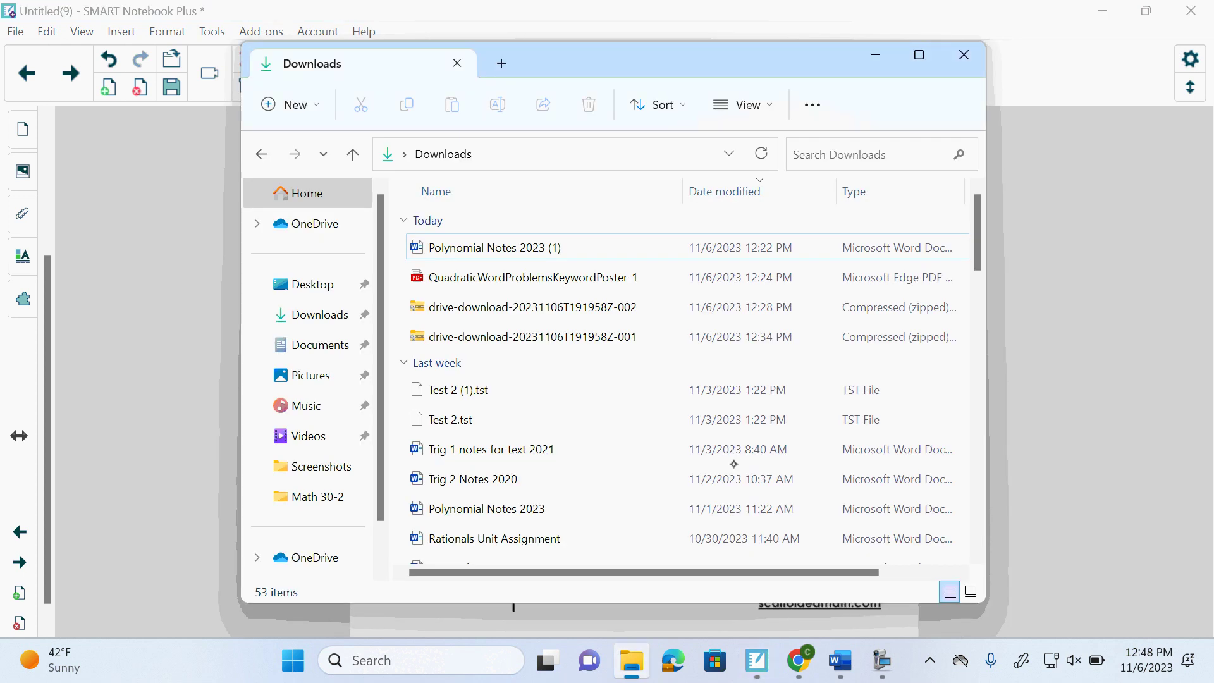
pyautogui.hotkey('alt', 'Tab')
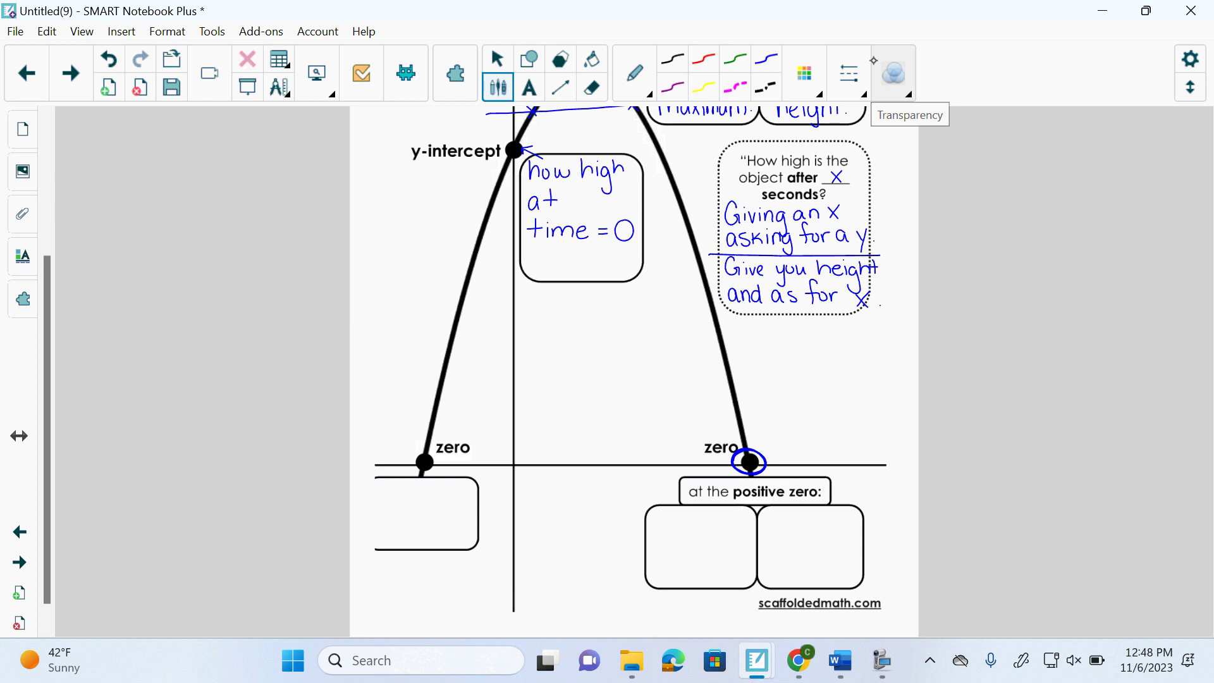
# - Handwrite 'time for the ball to hit the ground' across the two positive-zero boxes in blue
pyautogui.moveTo(658, 509)
pyautogui.mouseDown()
pyautogui.moveTo(656, 529)
pyautogui.moveTo(665, 517)
pyautogui.moveTo(716, 534)
pyautogui.moveTo(725, 518)
pyautogui.mouseUp()
pyautogui.moveTo(732, 521); pyautogui.dragTo(747, 518)
pyautogui.moveTo(765, 513)
pyautogui.mouseDown()
pyautogui.moveTo(764, 535)
pyautogui.moveTo(775, 519)
pyautogui.mouseUp()
pyautogui.moveTo(773, 514)
pyautogui.mouseDown()
pyautogui.moveTo(771, 536)
pyautogui.moveTo(848, 538)
pyautogui.mouseUp()
pyautogui.moveTo(651, 534)
pyautogui.mouseDown()
pyautogui.moveTo(652, 566)
pyautogui.moveTo(665, 546)
pyautogui.mouseUp()
pyautogui.moveTo(662, 549); pyautogui.dragTo(692, 564)
pyautogui.moveTo(696, 554); pyautogui.dragTo(699, 544)
pyautogui.moveTo(705, 538)
pyautogui.mouseDown()
pyautogui.moveTo(706, 563)
pyautogui.moveTo(718, 548)
pyautogui.mouseUp()
pyautogui.moveTo(726, 541); pyautogui.dragTo(735, 563)
pyautogui.moveTo(734, 555); pyautogui.dragTo(751, 560)
pyautogui.moveTo(780, 552)
pyautogui.mouseDown()
pyautogui.moveTo(769, 556)
pyautogui.moveTo(778, 578)
pyautogui.moveTo(768, 576)
pyautogui.mouseUp()
pyautogui.moveTo(776, 559); pyautogui.dragTo(853, 557)
# - Add a question mark after 'ground' and zoom the page to 100%
pyautogui.click(854, 562)
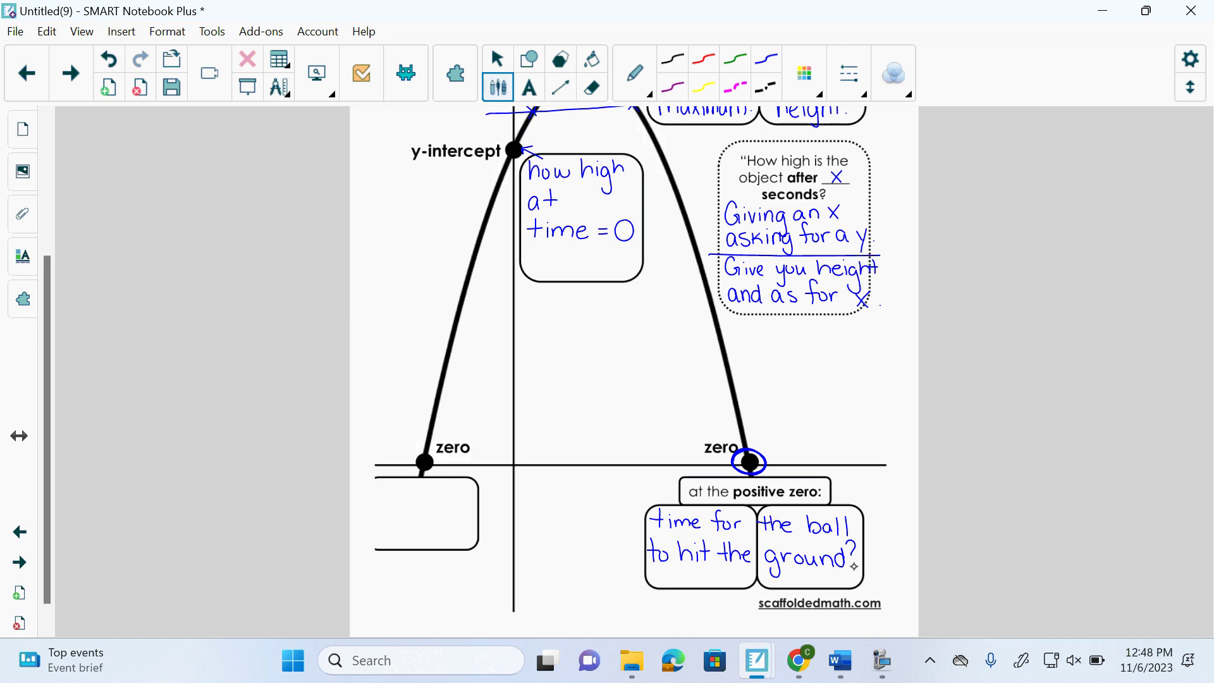
pyautogui.click(82, 31)
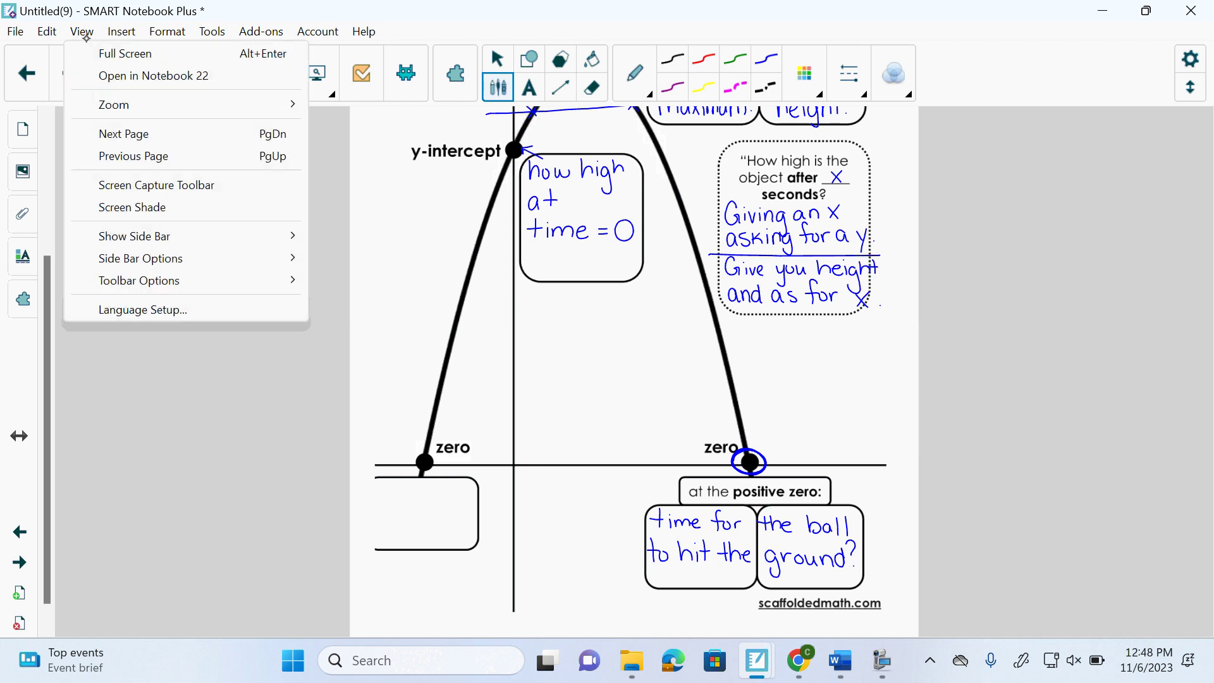
pyautogui.moveTo(240, 105)
pyautogui.click(351, 201)
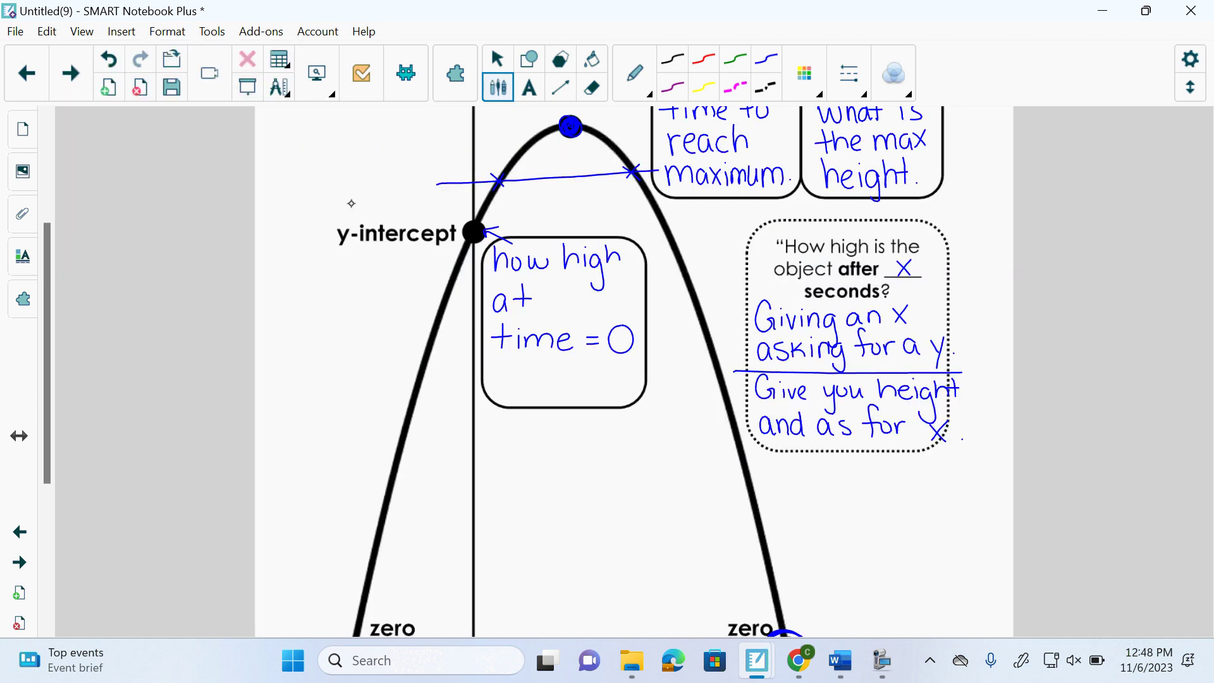
pyautogui.scroll(2, 351, 203)
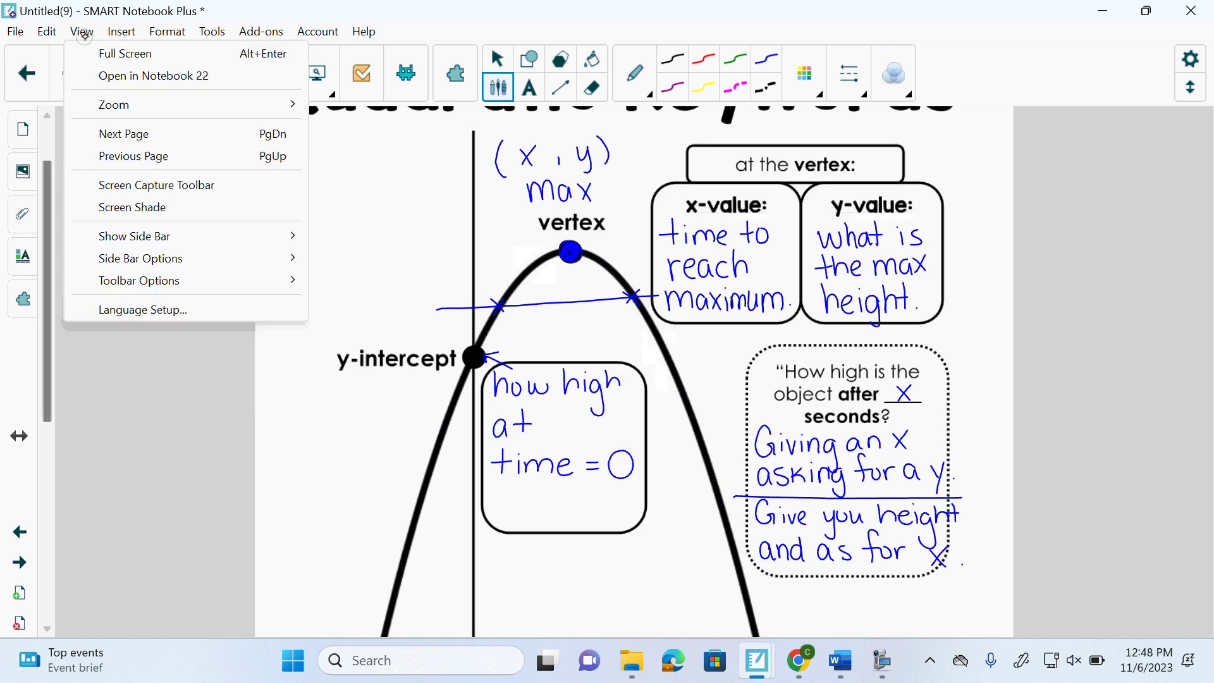
pyautogui.moveTo(158, 101)
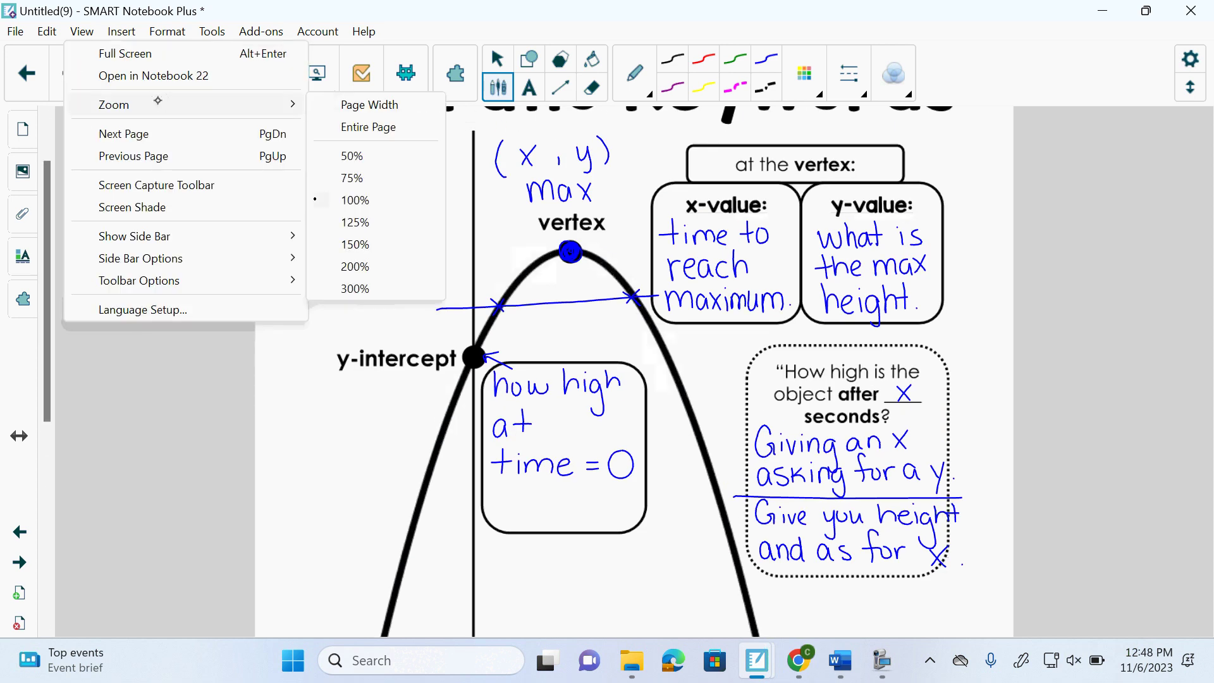
# - Zoom to 150% and handwrite 'Calculator' near the y-intercept label
pyautogui.click(356, 244)
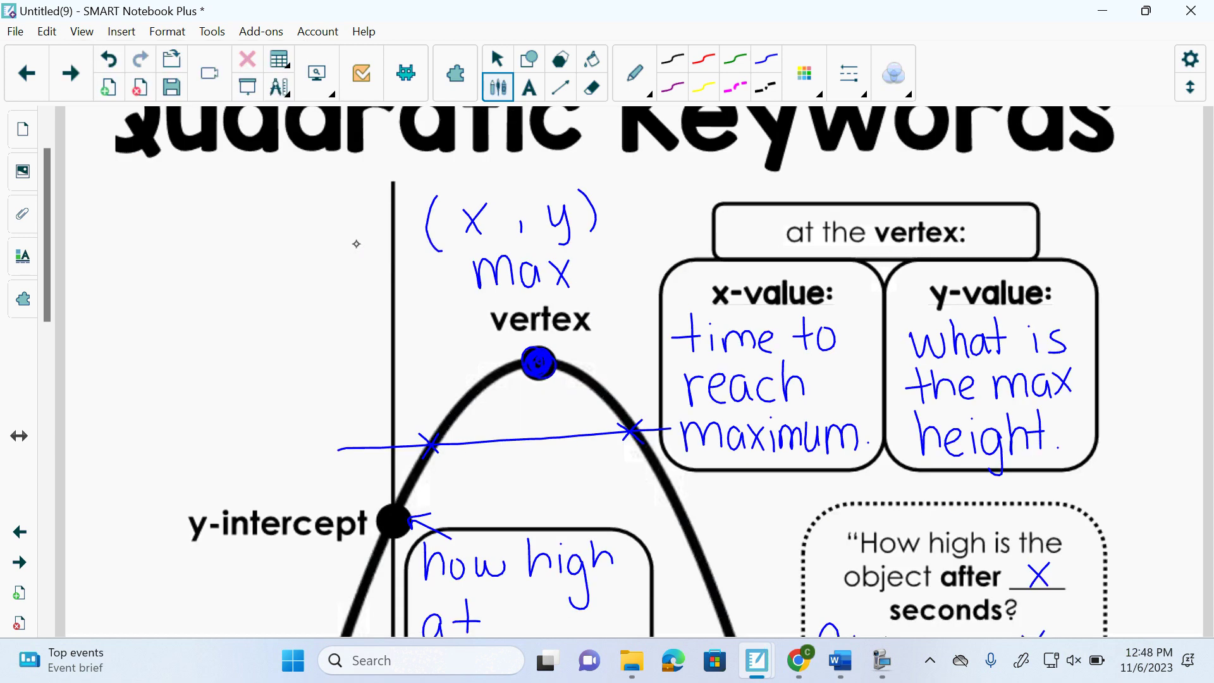
pyautogui.moveTo(45, 317); pyautogui.dragTo(51, 395)
pyautogui.moveTo(126, 321)
pyautogui.mouseDown()
pyautogui.moveTo(127, 342)
pyautogui.moveTo(219, 342)
pyautogui.mouseUp()
pyautogui.moveTo(208, 327); pyautogui.dragTo(261, 324)
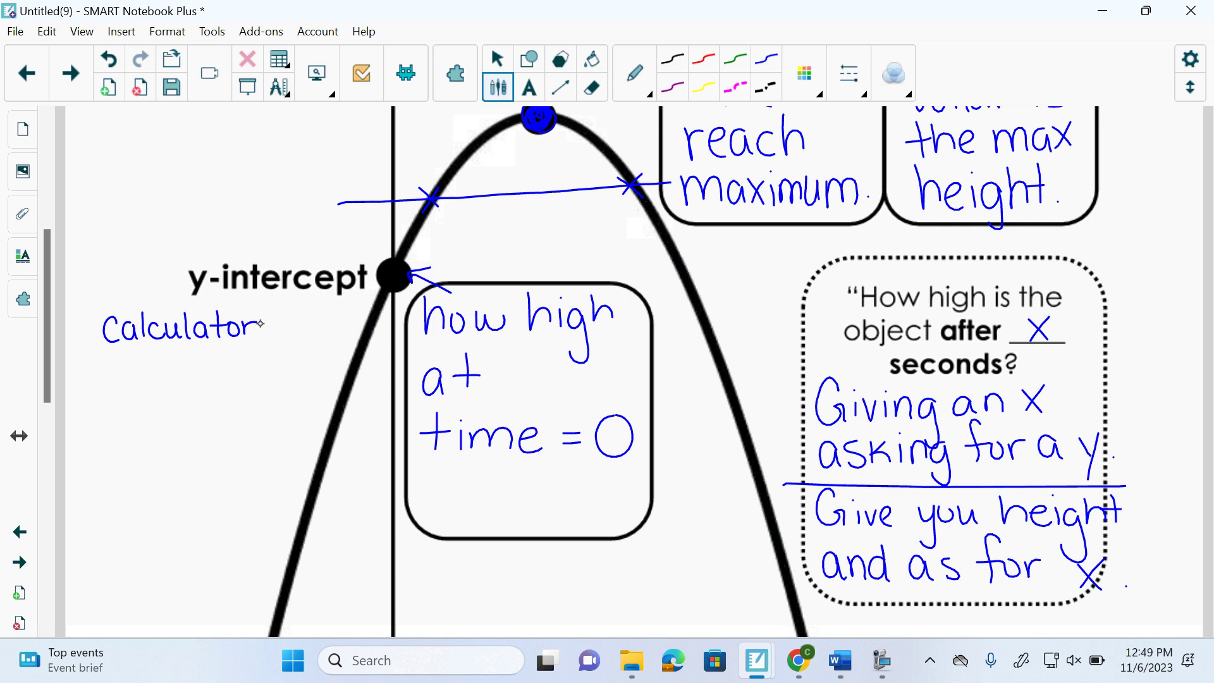
# - Write boxed '2nd' and 'trace', then '1.value' and 'X=0' below Calculator
pyautogui.moveTo(94, 373)
pyautogui.mouseDown()
pyautogui.moveTo(107, 367)
pyautogui.moveTo(113, 398)
pyautogui.moveTo(130, 397)
pyautogui.moveTo(138, 369)
pyautogui.moveTo(145, 399)
pyautogui.moveTo(113, 400)
pyautogui.moveTo(158, 360)
pyautogui.moveTo(93, 359)
pyautogui.mouseUp()
pyautogui.moveTo(99, 412)
pyautogui.mouseDown()
pyautogui.moveTo(114, 436)
pyautogui.moveTo(120, 418)
pyautogui.moveTo(139, 437)
pyautogui.moveTo(171, 433)
pyautogui.moveTo(114, 441)
pyautogui.moveTo(186, 411)
pyautogui.moveTo(86, 404)
pyautogui.moveTo(100, 473)
pyautogui.moveTo(111, 474)
pyautogui.mouseUp()
pyautogui.moveTo(115, 458)
pyautogui.mouseDown()
pyautogui.moveTo(122, 478)
pyautogui.moveTo(129, 457)
pyautogui.moveTo(142, 477)
pyautogui.mouseUp()
pyautogui.moveTo(146, 451)
pyautogui.mouseDown()
pyautogui.moveTo(150, 474)
pyautogui.moveTo(185, 478)
pyautogui.moveTo(115, 512)
pyautogui.mouseUp()
pyautogui.moveTo(116, 485)
pyautogui.mouseDown()
pyautogui.moveTo(131, 511)
pyautogui.moveTo(153, 501)
pyautogui.mouseUp()
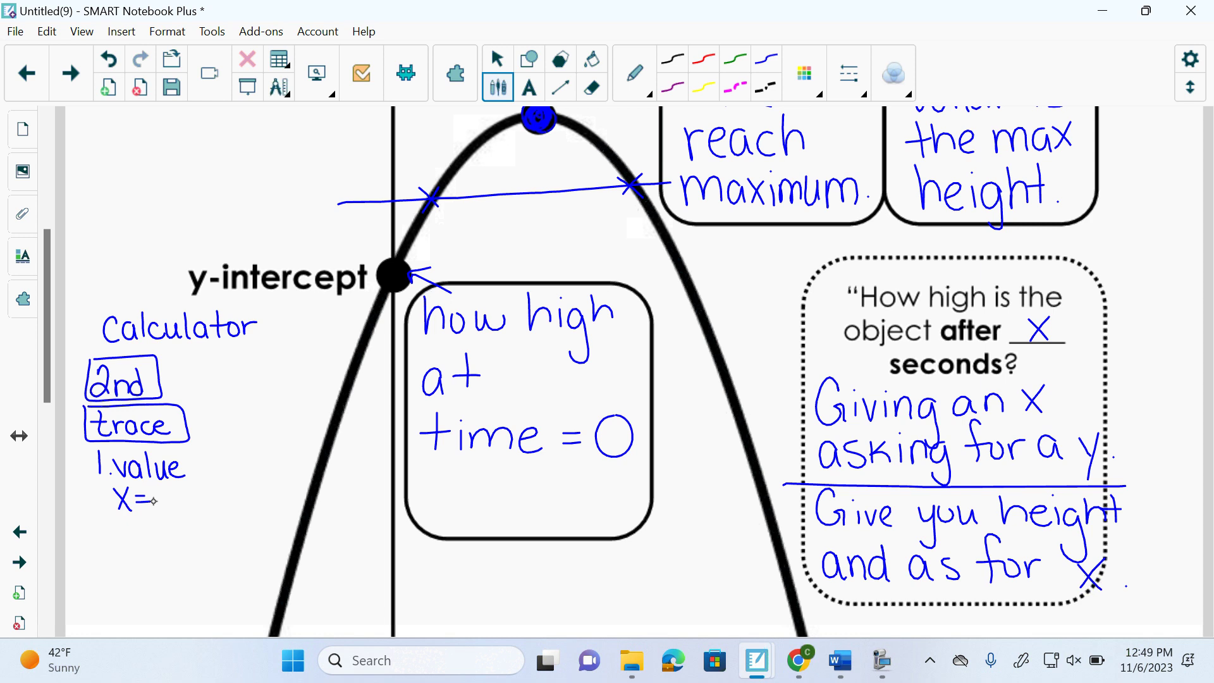
pyautogui.moveTo(166, 491)
pyautogui.mouseDown()
pyautogui.moveTo(158, 505)
pyautogui.moveTo(171, 515)
pyautogui.moveTo(158, 497)
pyautogui.mouseUp()
# - Circle the 0 in 'X=0' with thin red ink and draw an arrow from Calculator to y-intercept
pyautogui.click(849, 74)
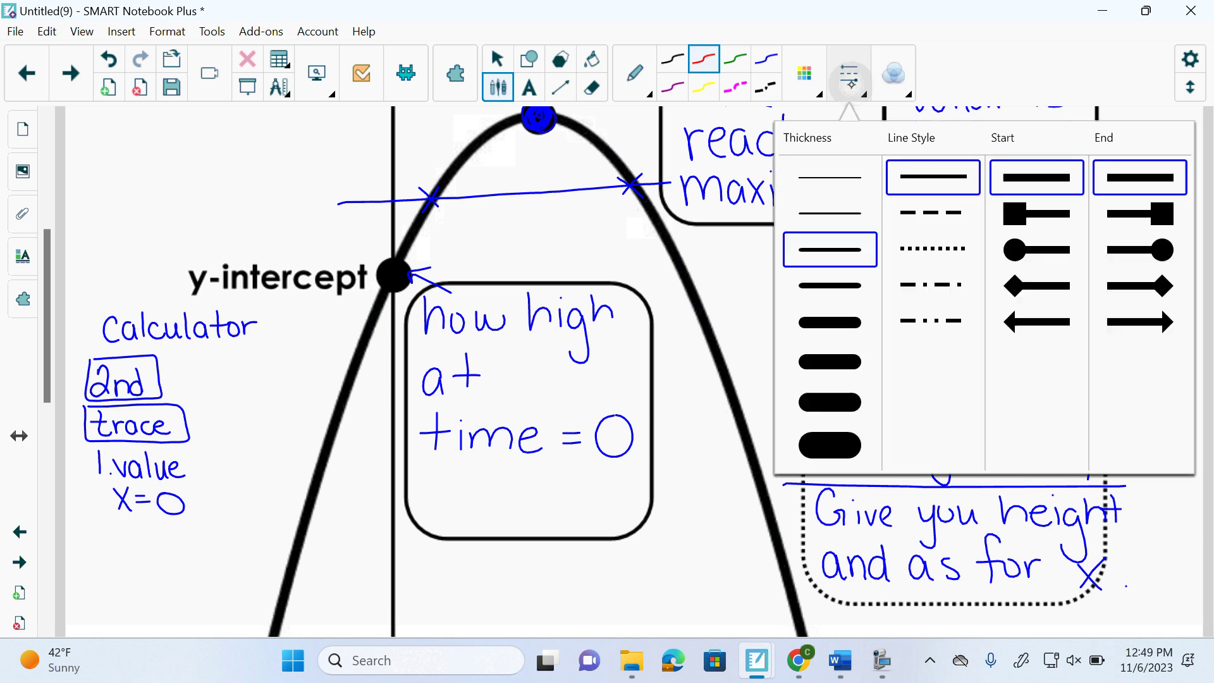
pyautogui.click(819, 175)
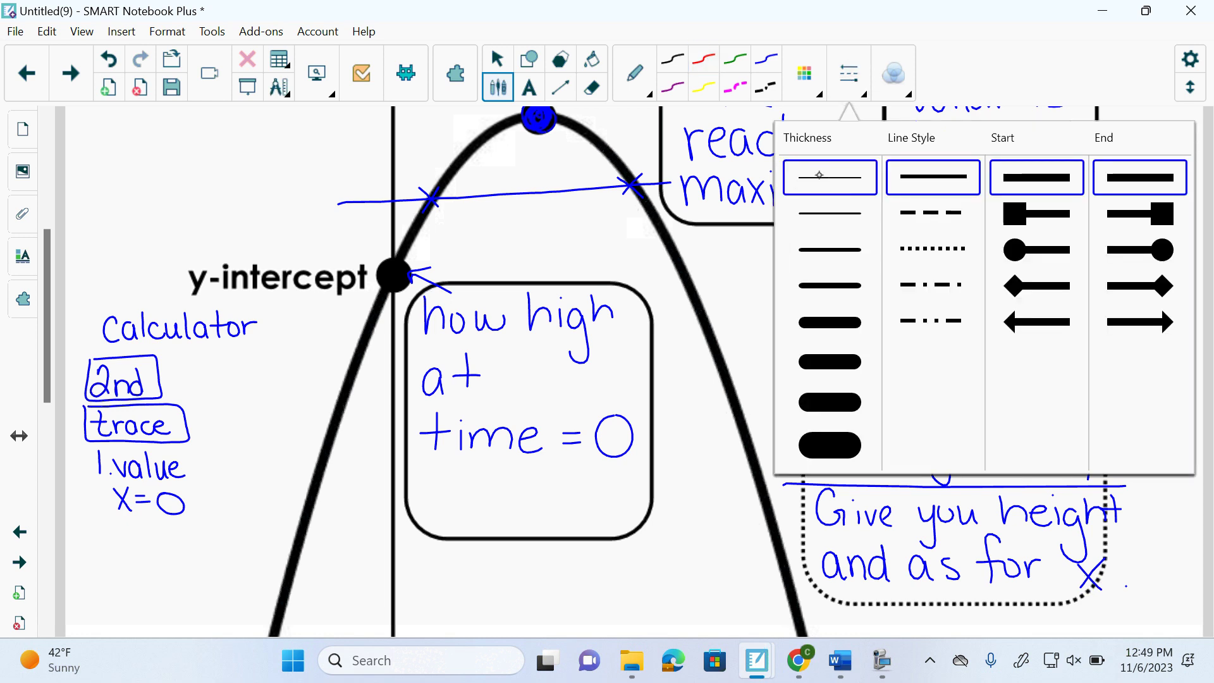
pyautogui.click(108, 587)
pyautogui.moveTo(174, 492)
pyautogui.mouseDown()
pyautogui.moveTo(155, 509)
pyautogui.moveTo(160, 490)
pyautogui.moveTo(181, 501)
pyautogui.moveTo(167, 493)
pyautogui.mouseUp()
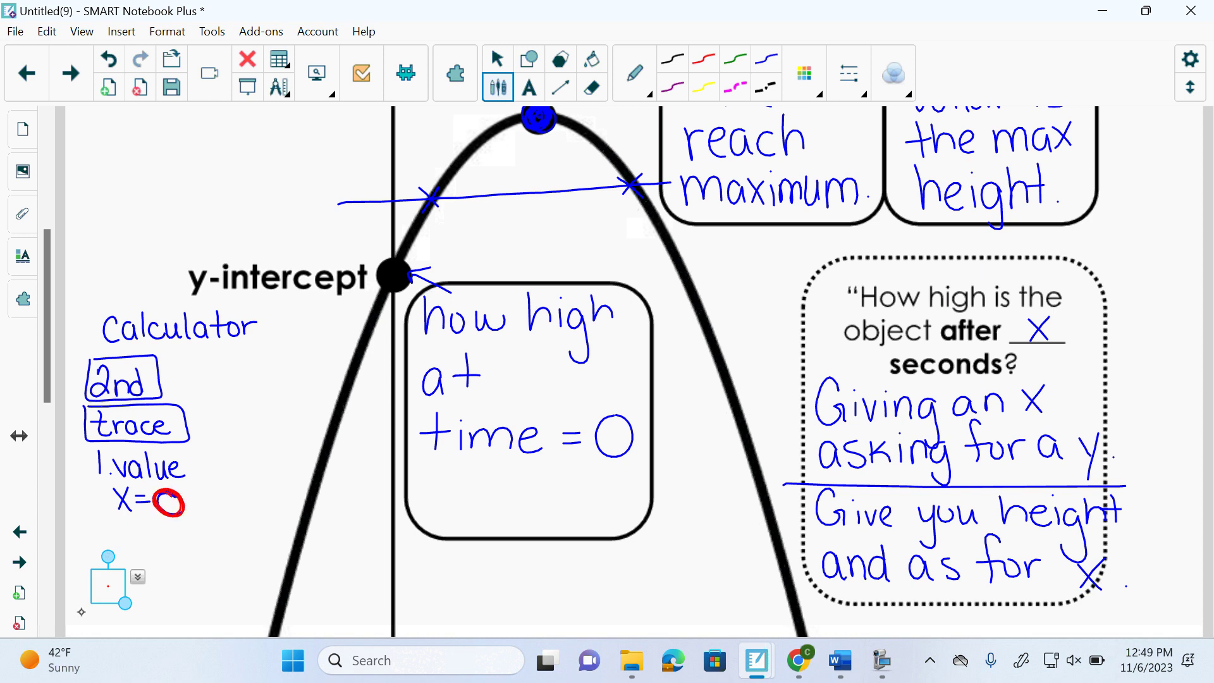
pyautogui.moveTo(127, 304)
pyautogui.mouseDown()
pyautogui.moveTo(173, 281)
pyautogui.moveTo(161, 290)
pyautogui.mouseUp()
# - Draw an arrow left from the vertex to a handwritten, underlined 'Calculator'
pyautogui.scroll(4, 52, 317)
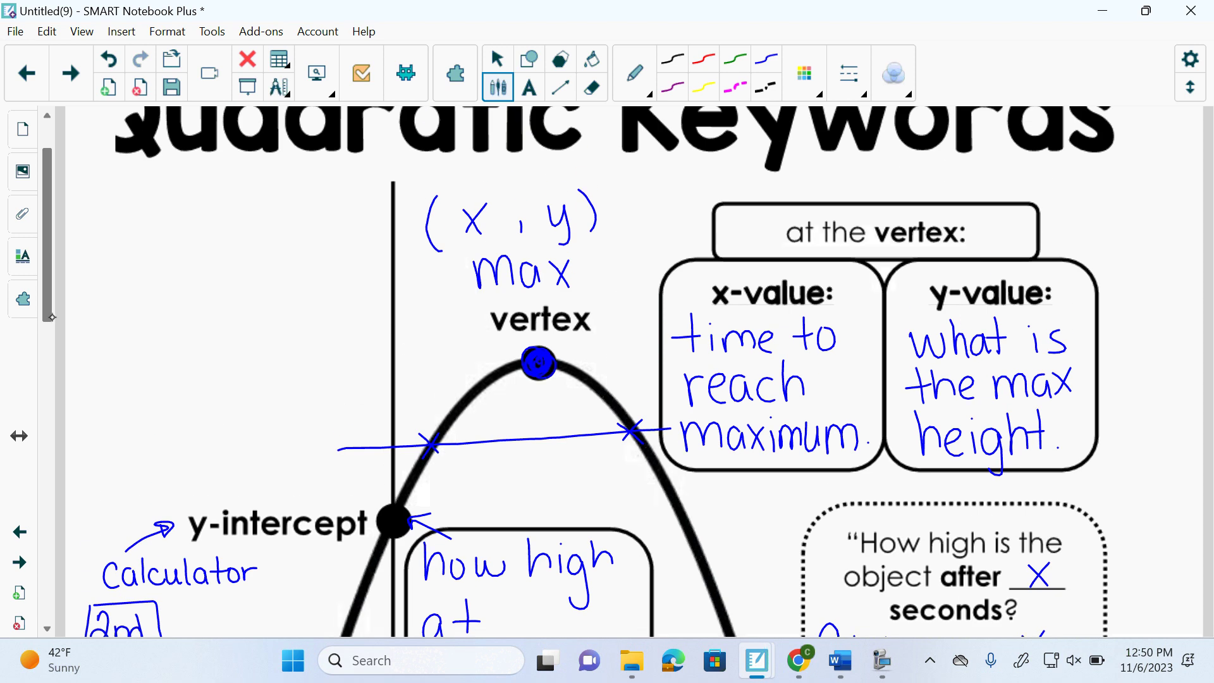
pyautogui.moveTo(519, 363)
pyautogui.mouseDown()
pyautogui.moveTo(330, 327)
pyautogui.moveTo(343, 335)
pyautogui.mouseUp()
pyautogui.moveTo(206, 265)
pyautogui.mouseDown()
pyautogui.moveTo(211, 292)
pyautogui.moveTo(229, 268)
pyautogui.moveTo(237, 281)
pyautogui.moveTo(264, 279)
pyautogui.moveTo(278, 249)
pyautogui.moveTo(295, 274)
pyautogui.moveTo(315, 272)
pyautogui.moveTo(316, 254)
pyautogui.moveTo(330, 266)
pyautogui.moveTo(329, 251)
pyautogui.moveTo(356, 251)
pyautogui.mouseUp()
pyautogui.click(848, 74)
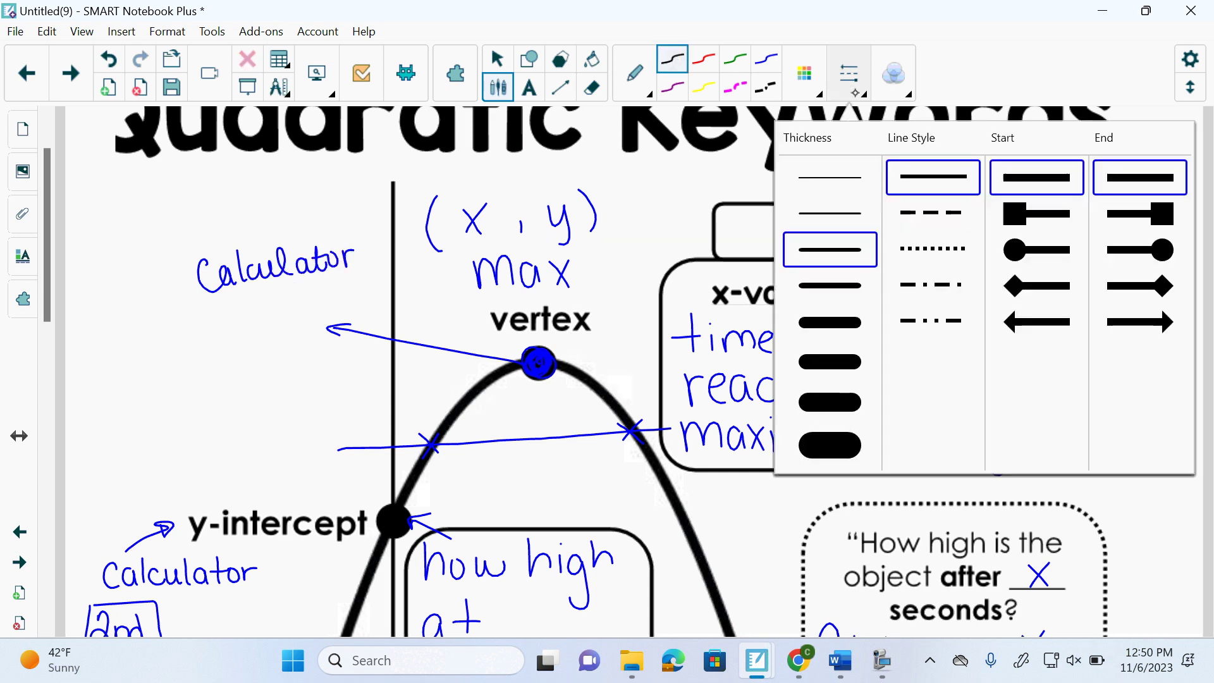
pyautogui.moveTo(198, 303); pyautogui.dragTo(365, 269)
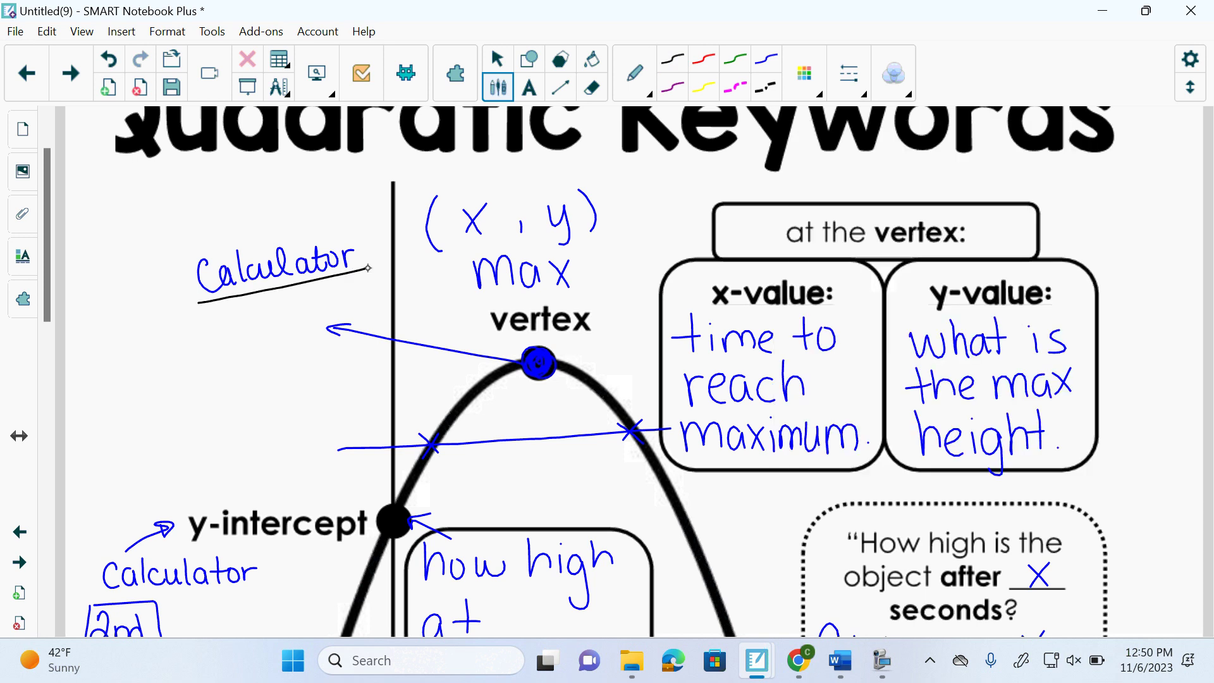
# - Write boxed '2nd' and 'trace', then '4.max' below the vertex Calculator note
pyautogui.moveTo(143, 326)
pyautogui.mouseDown()
pyautogui.moveTo(135, 350)
pyautogui.moveTo(155, 352)
pyautogui.moveTo(179, 329)
pyautogui.moveTo(198, 353)
pyautogui.moveTo(195, 312)
pyautogui.moveTo(116, 322)
pyautogui.mouseUp()
pyautogui.moveTo(229, 309)
pyautogui.mouseDown()
pyautogui.moveTo(232, 339)
pyautogui.moveTo(266, 323)
pyautogui.moveTo(276, 341)
pyautogui.moveTo(288, 319)
pyautogui.moveTo(302, 329)
pyautogui.moveTo(292, 343)
pyautogui.moveTo(307, 292)
pyautogui.moveTo(223, 307)
pyautogui.mouseUp()
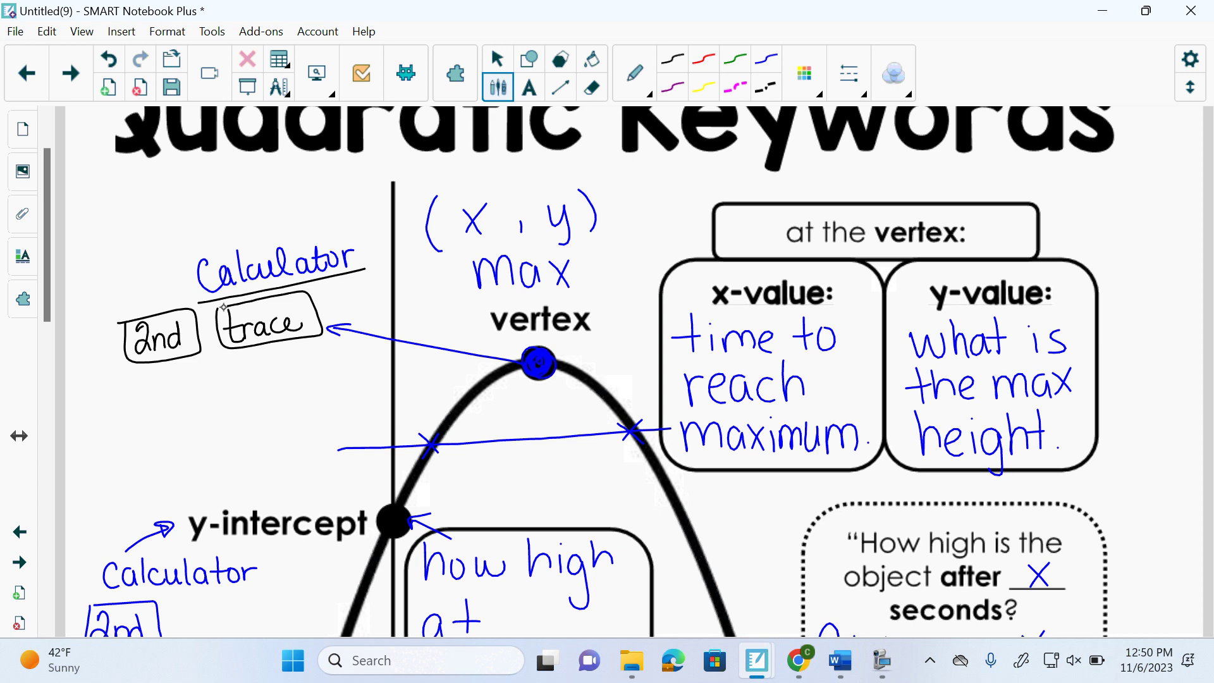
pyautogui.moveTo(152, 372)
pyautogui.mouseDown()
pyautogui.moveTo(165, 383)
pyautogui.moveTo(150, 397)
pyautogui.moveTo(186, 383)
pyautogui.moveTo(225, 390)
pyautogui.mouseUp()
pyautogui.click(163, 395)
pyautogui.moveTo(224, 374); pyautogui.dragTo(215, 391)
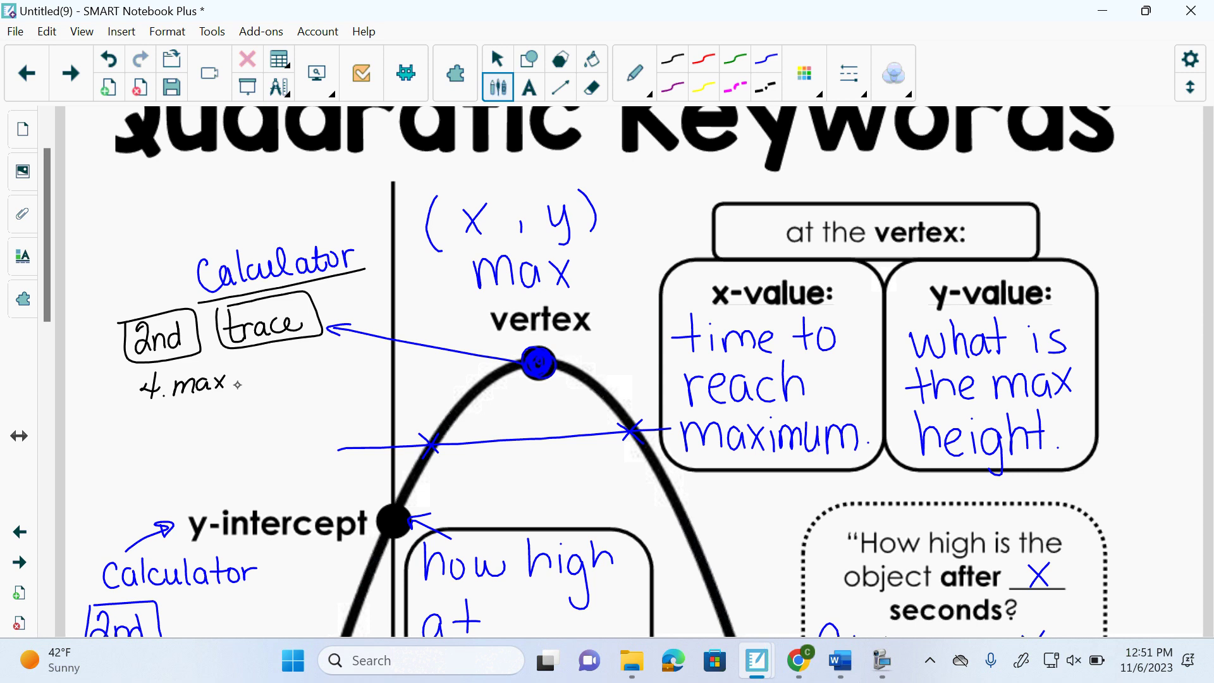
pyautogui.moveTo(46, 316); pyautogui.dragTo(54, 555)
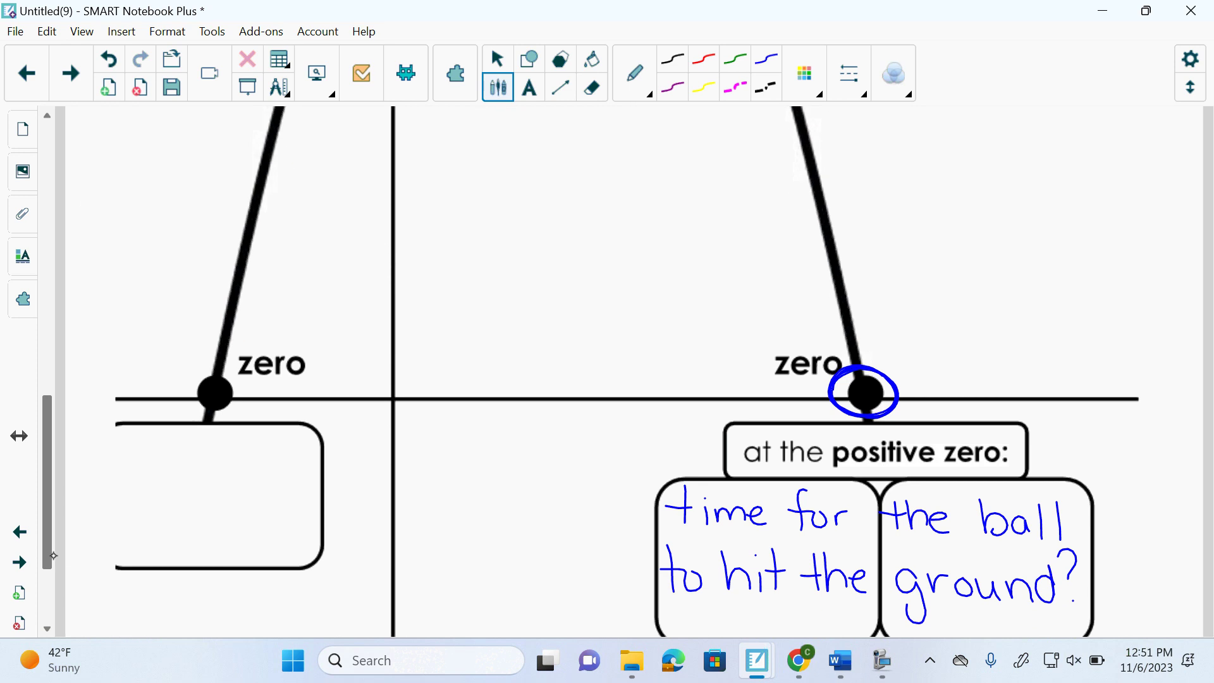
# - Arrow to the circled positive zero and write 'Calculator', boxed '2nd' and 'trace', then '2.zero'
pyautogui.moveTo(897, 282)
pyautogui.mouseDown()
pyautogui.moveTo(874, 354)
pyautogui.moveTo(888, 347)
pyautogui.mouseUp()
pyautogui.moveTo(914, 221)
pyautogui.mouseDown()
pyautogui.moveTo(939, 250)
pyautogui.moveTo(963, 233)
pyautogui.moveTo(989, 231)
pyautogui.moveTo(989, 246)
pyautogui.moveTo(1026, 236)
pyautogui.moveTo(1029, 223)
pyautogui.moveTo(1054, 225)
pyautogui.mouseUp()
pyautogui.moveTo(933, 287)
pyautogui.mouseDown()
pyautogui.moveTo(950, 308)
pyautogui.moveTo(972, 297)
pyautogui.moveTo(992, 311)
pyautogui.moveTo(927, 277)
pyautogui.moveTo(925, 291)
pyautogui.mouseUp()
pyautogui.moveTo(1024, 271); pyautogui.dragTo(1033, 305)
pyautogui.moveTo(1015, 289)
pyautogui.mouseDown()
pyautogui.moveTo(1039, 303)
pyautogui.moveTo(1051, 287)
pyautogui.moveTo(1095, 294)
pyautogui.mouseUp()
pyautogui.moveTo(1017, 260)
pyautogui.mouseDown()
pyautogui.moveTo(1112, 305)
pyautogui.moveTo(1114, 265)
pyautogui.moveTo(1015, 261)
pyautogui.mouseUp()
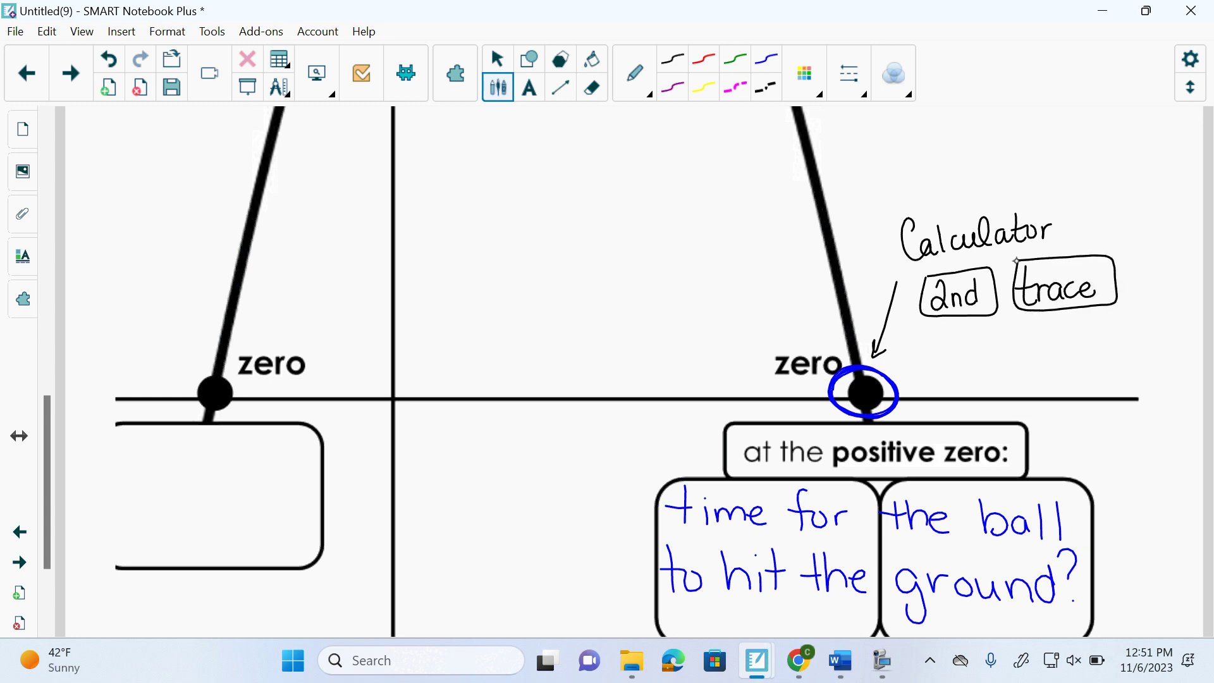
pyautogui.moveTo(952, 343)
pyautogui.mouseDown()
pyautogui.moveTo(965, 341)
pyautogui.moveTo(968, 361)
pyautogui.moveTo(991, 346)
pyautogui.moveTo(1018, 359)
pyautogui.moveTo(1035, 343)
pyautogui.moveTo(1043, 354)
pyautogui.moveTo(1033, 340)
pyautogui.mouseUp()
pyautogui.click(977, 359)
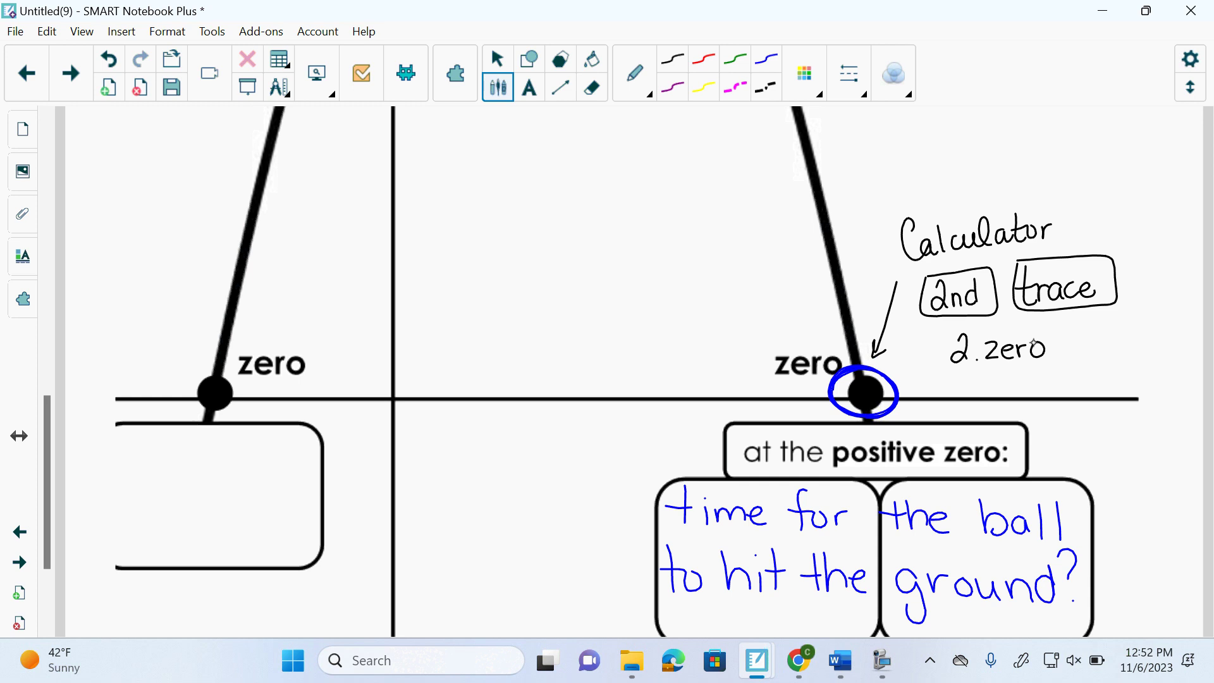
# - Write an underlined 'Calculator' heading with the bullet 'Given an x value and need a y-value'
pyautogui.scroll(5, 47, 414)
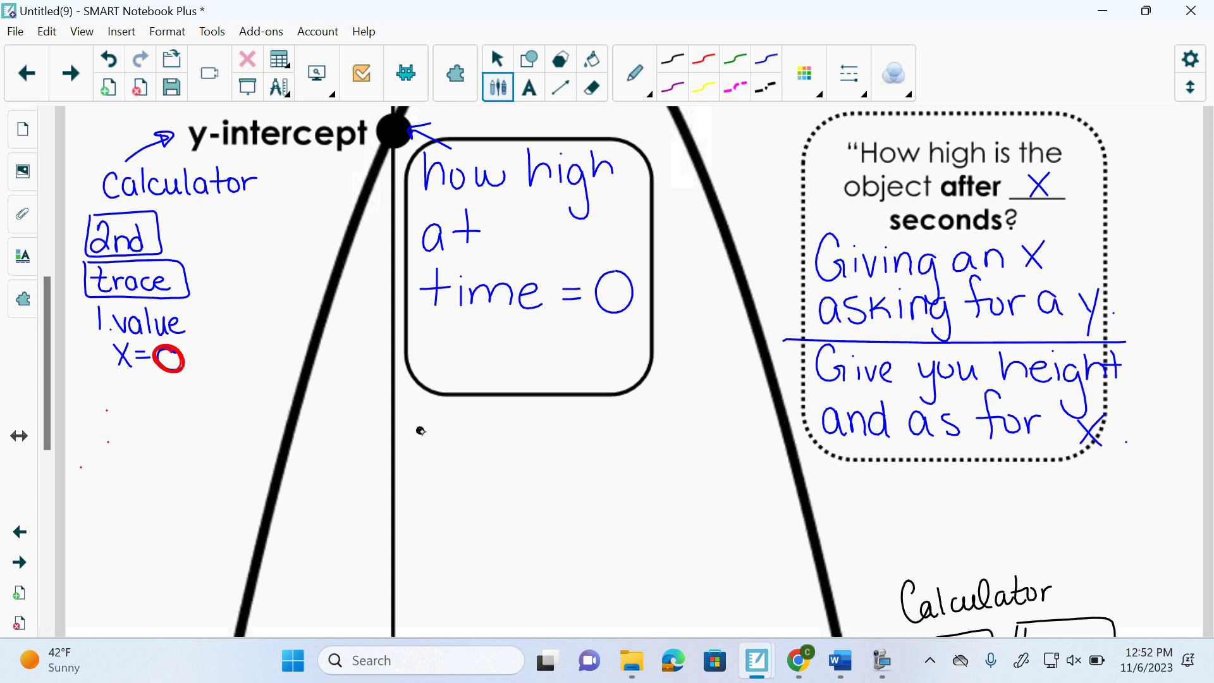
pyautogui.moveTo(450, 409)
pyautogui.mouseDown()
pyautogui.moveTo(441, 440)
pyautogui.moveTo(450, 425)
pyautogui.moveTo(460, 441)
pyautogui.moveTo(482, 428)
pyautogui.moveTo(538, 444)
pyautogui.mouseUp()
pyautogui.moveTo(564, 423)
pyautogui.mouseDown()
pyautogui.moveTo(546, 447)
pyautogui.moveTo(597, 418)
pyautogui.moveTo(606, 438)
pyautogui.mouseUp()
pyautogui.moveTo(475, 385)
pyautogui.mouseDown()
pyautogui.moveTo(466, 409)
pyautogui.moveTo(513, 411)
pyautogui.mouseUp()
pyautogui.moveTo(514, 398)
pyautogui.mouseDown()
pyautogui.moveTo(539, 387)
pyautogui.moveTo(544, 409)
pyautogui.moveTo(598, 397)
pyautogui.mouseUp()
pyautogui.moveTo(462, 415)
pyautogui.mouseDown()
pyautogui.moveTo(610, 410)
pyautogui.moveTo(615, 437)
pyautogui.moveTo(677, 425)
pyautogui.moveTo(680, 437)
pyautogui.moveTo(702, 425)
pyautogui.moveTo(721, 441)
pyautogui.mouseUp()
pyautogui.moveTo(448, 457)
pyautogui.mouseDown()
pyautogui.moveTo(462, 479)
pyautogui.moveTo(477, 469)
pyautogui.moveTo(495, 479)
pyautogui.moveTo(496, 459)
pyautogui.moveTo(503, 479)
pyautogui.moveTo(558, 474)
pyautogui.moveTo(556, 490)
pyautogui.moveTo(591, 462)
pyautogui.moveTo(650, 476)
pyautogui.mouseUp()
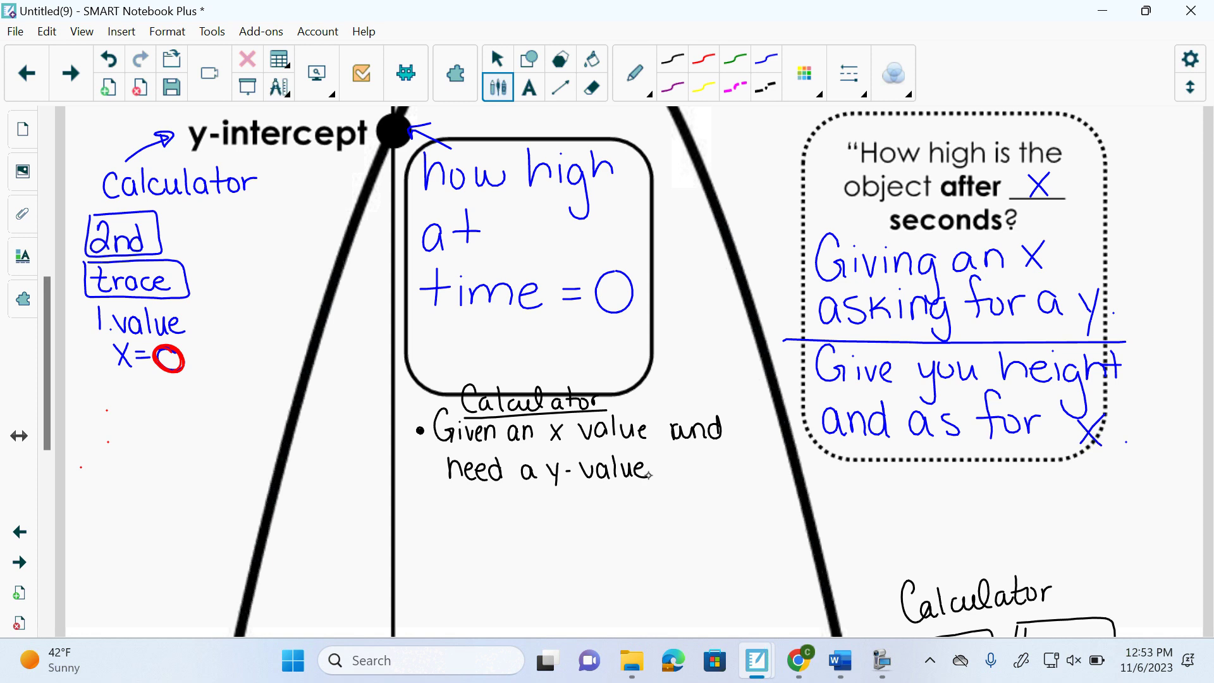
# - Below it, write boxed '2nd' and 'trace' followed by '1.value x='
pyautogui.moveTo(425, 503)
pyautogui.mouseDown()
pyautogui.moveTo(430, 531)
pyautogui.moveTo(446, 513)
pyautogui.moveTo(460, 527)
pyautogui.moveTo(466, 512)
pyautogui.moveTo(451, 534)
pyautogui.moveTo(476, 507)
pyautogui.moveTo(419, 496)
pyautogui.mouseUp()
pyautogui.moveTo(500, 498)
pyautogui.mouseDown()
pyautogui.moveTo(502, 525)
pyautogui.moveTo(516, 506)
pyautogui.mouseUp()
pyautogui.moveTo(508, 506)
pyautogui.mouseDown()
pyautogui.moveTo(563, 517)
pyautogui.moveTo(497, 529)
pyautogui.moveTo(566, 530)
pyautogui.moveTo(558, 493)
pyautogui.moveTo(487, 496)
pyautogui.mouseUp()
pyautogui.moveTo(596, 499)
pyautogui.mouseDown()
pyautogui.moveTo(599, 525)
pyautogui.moveTo(623, 502)
pyautogui.mouseUp()
pyautogui.click(605, 523)
pyautogui.moveTo(633, 505)
pyautogui.mouseDown()
pyautogui.moveTo(628, 520)
pyautogui.moveTo(703, 513)
pyautogui.moveTo(696, 521)
pyautogui.mouseUp()
pyautogui.moveTo(715, 506); pyautogui.dragTo(728, 513)
pyautogui.moveTo(743, 493); pyautogui.dragTo(745, 519)
pyautogui.click(746, 516)
# - Change the line thickness and overwrite the value after 'x =' with a red '#'
pyautogui.click(849, 74)
pyautogui.click(825, 173)
pyautogui.moveTo(744, 492)
pyautogui.mouseDown()
pyautogui.moveTo(746, 517)
pyautogui.moveTo(764, 493)
pyautogui.moveTo(763, 504)
pyautogui.mouseUp()
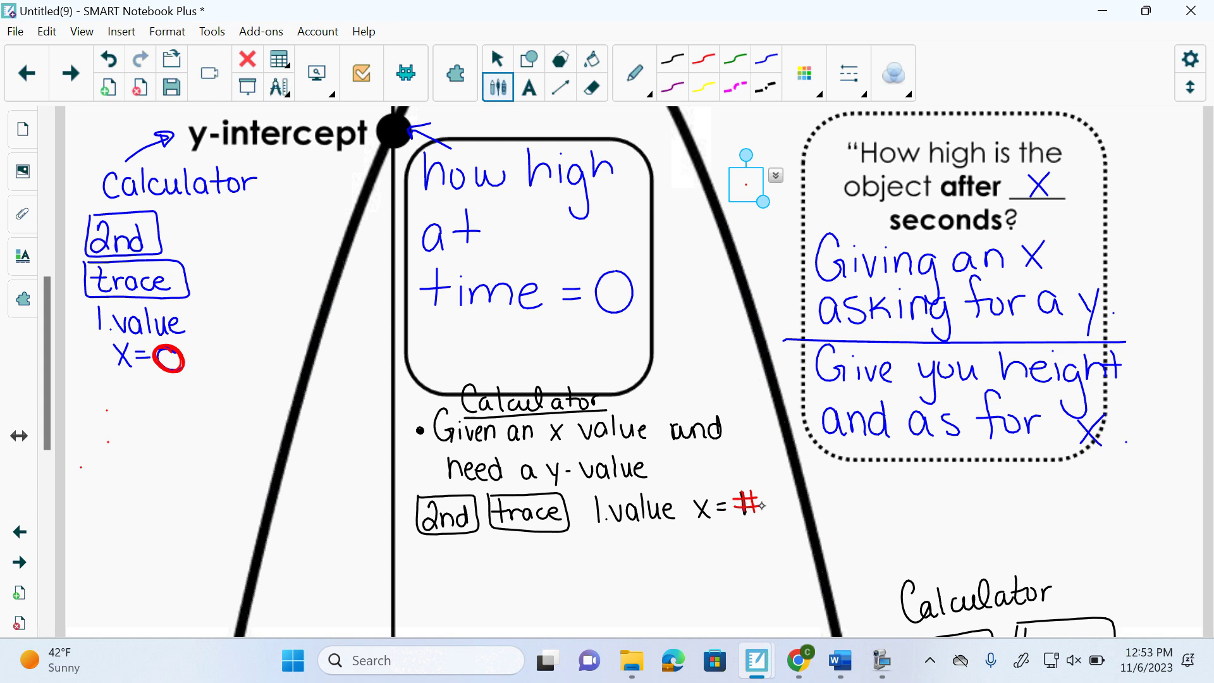
# - Add the bullet 'Given a y-value and need a x-value' and write 'Y2=' beneath it
pyautogui.moveTo(48, 443); pyautogui.dragTo(46, 479)
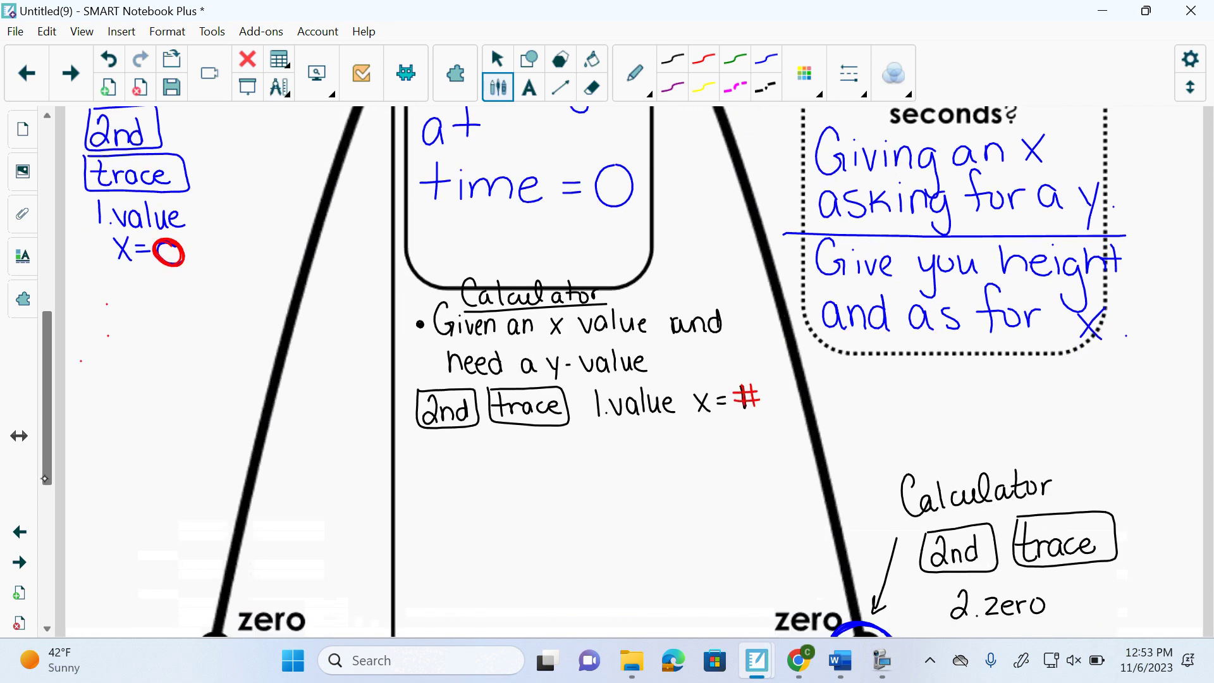
pyautogui.click(418, 456)
pyautogui.moveTo(457, 443)
pyautogui.mouseDown()
pyautogui.moveTo(437, 462)
pyautogui.moveTo(451, 456)
pyautogui.moveTo(466, 472)
pyautogui.moveTo(484, 453)
pyautogui.moveTo(513, 471)
pyautogui.moveTo(544, 471)
pyautogui.mouseUp()
pyautogui.moveTo(564, 455); pyautogui.dragTo(572, 488)
pyautogui.moveTo(581, 465)
pyautogui.mouseDown()
pyautogui.moveTo(604, 455)
pyautogui.moveTo(616, 465)
pyautogui.moveTo(626, 447)
pyautogui.moveTo(662, 465)
pyautogui.mouseUp()
pyautogui.moveTo(520, 318)
pyautogui.mouseDown()
pyautogui.moveTo(534, 335)
pyautogui.moveTo(538, 315)
pyautogui.mouseUp()
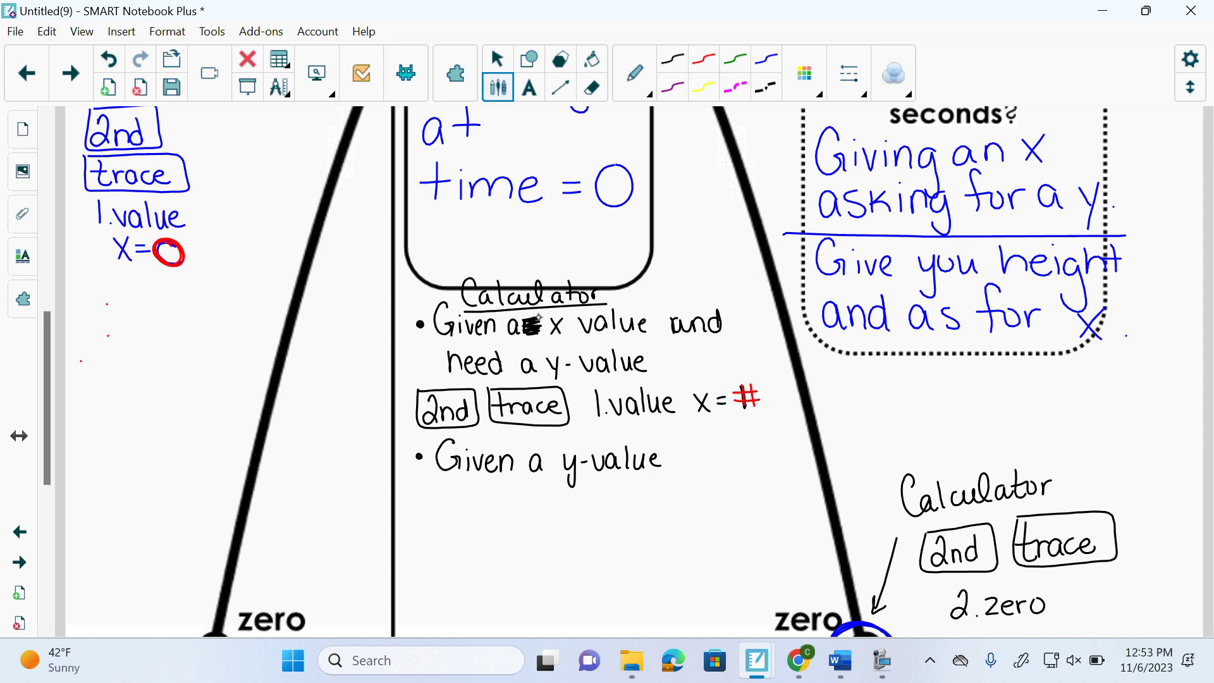
pyautogui.moveTo(695, 452)
pyautogui.mouseDown()
pyautogui.moveTo(687, 469)
pyautogui.moveTo(718, 469)
pyautogui.moveTo(735, 448)
pyautogui.moveTo(737, 469)
pyautogui.mouseUp()
pyautogui.moveTo(445, 485)
pyautogui.mouseDown()
pyautogui.moveTo(462, 510)
pyautogui.moveTo(474, 497)
pyautogui.moveTo(476, 510)
pyautogui.moveTo(487, 497)
pyautogui.moveTo(490, 511)
pyautogui.moveTo(495, 498)
pyautogui.moveTo(510, 512)
pyautogui.moveTo(544, 497)
pyautogui.moveTo(574, 511)
pyautogui.moveTo(618, 492)
pyautogui.moveTo(641, 509)
pyautogui.moveTo(658, 493)
pyautogui.moveTo(685, 504)
pyautogui.mouseUp()
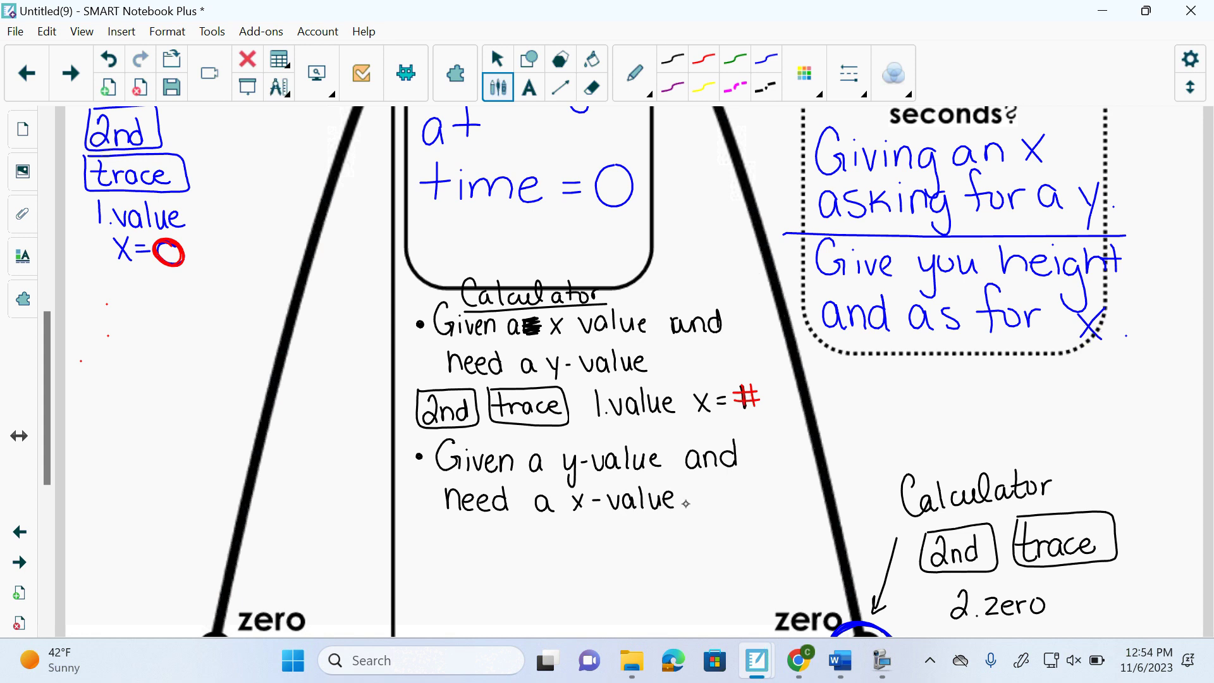
pyautogui.moveTo(418, 531)
pyautogui.mouseDown()
pyautogui.moveTo(427, 561)
pyautogui.moveTo(454, 560)
pyautogui.moveTo(466, 542)
pyautogui.mouseUp()
pyautogui.moveTo(456, 547); pyautogui.dragTo(497, 546)
# - Write boxed '2nd' and 'trace', '5.intersect', and a boxed 'Enter' arrowed to '3x'
pyautogui.moveTo(44, 475); pyautogui.dragTo(43, 507)
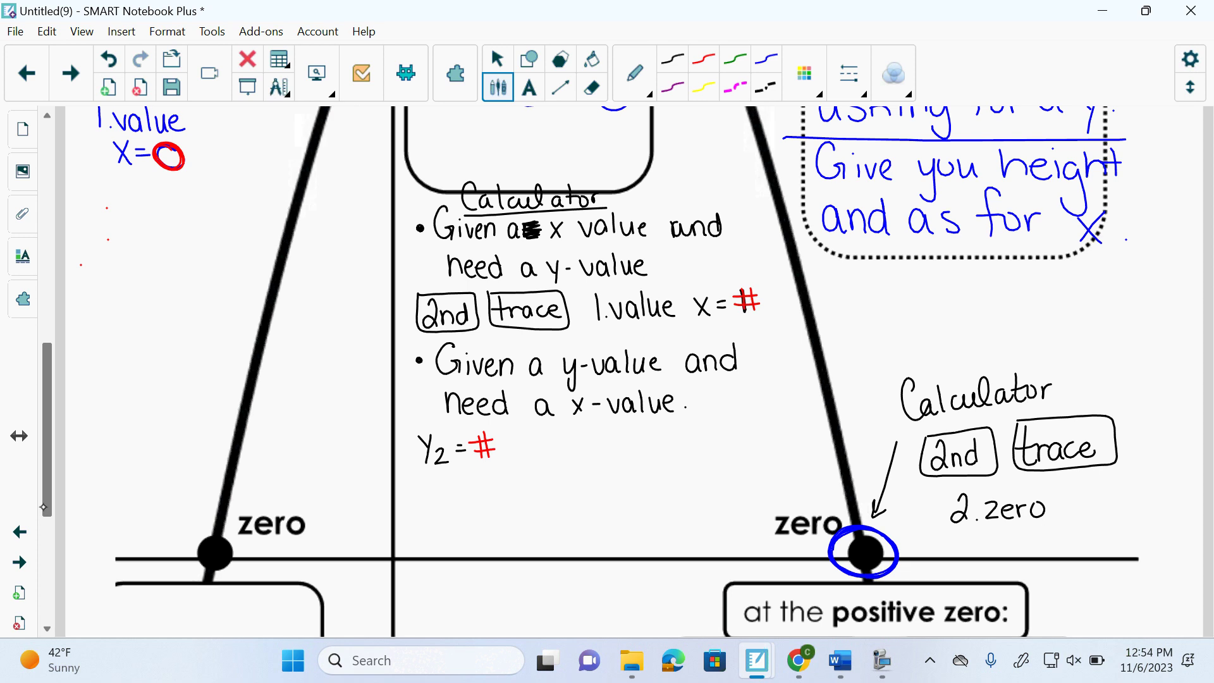
pyautogui.moveTo(414, 483)
pyautogui.mouseDown()
pyautogui.moveTo(448, 503)
pyautogui.moveTo(437, 512)
pyautogui.moveTo(461, 493)
pyautogui.moveTo(409, 473)
pyautogui.mouseUp()
pyautogui.moveTo(485, 474)
pyautogui.mouseDown()
pyautogui.moveTo(495, 506)
pyautogui.moveTo(504, 492)
pyautogui.moveTo(544, 499)
pyautogui.mouseUp()
pyautogui.moveTo(475, 469)
pyautogui.mouseDown()
pyautogui.moveTo(546, 509)
pyautogui.moveTo(534, 467)
pyautogui.moveTo(474, 471)
pyautogui.mouseUp()
pyautogui.moveTo(566, 478)
pyautogui.mouseDown()
pyautogui.moveTo(594, 498)
pyautogui.moveTo(594, 482)
pyautogui.moveTo(599, 498)
pyautogui.moveTo(615, 475)
pyautogui.moveTo(615, 499)
pyautogui.moveTo(629, 485)
pyautogui.moveTo(632, 500)
pyautogui.moveTo(641, 485)
pyautogui.moveTo(644, 500)
pyautogui.moveTo(696, 487)
pyautogui.mouseUp()
pyautogui.moveTo(575, 515)
pyautogui.mouseDown()
pyautogui.moveTo(578, 543)
pyautogui.moveTo(585, 511)
pyautogui.moveTo(605, 539)
pyautogui.moveTo(657, 519)
pyautogui.moveTo(653, 534)
pyautogui.moveTo(675, 541)
pyautogui.moveTo(664, 541)
pyautogui.mouseUp()
pyautogui.moveTo(569, 549)
pyautogui.mouseDown()
pyautogui.moveTo(635, 543)
pyautogui.moveTo(631, 511)
pyautogui.moveTo(574, 509)
pyautogui.moveTo(567, 547)
pyautogui.mouseUp()
pyautogui.moveTo(631, 527); pyautogui.dragTo(643, 529)
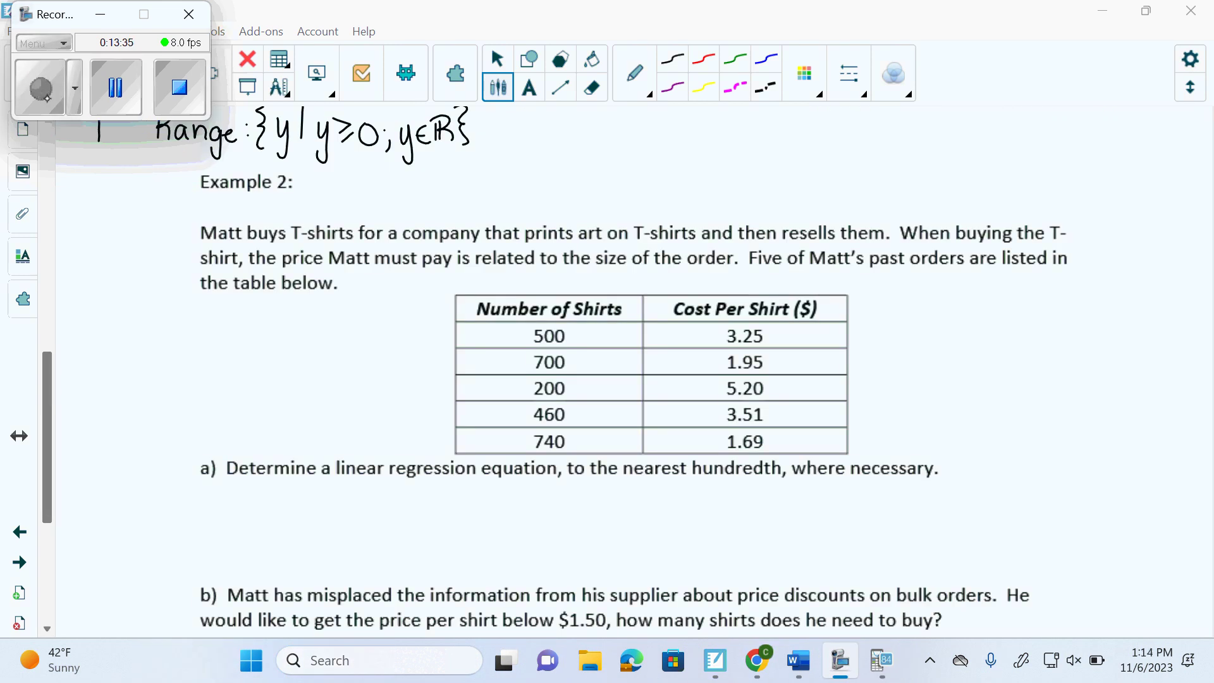
# - In the calculator emulator, erase the two graphed equations from the Y= list
pyautogui.hotkey('alt', 'Tab')
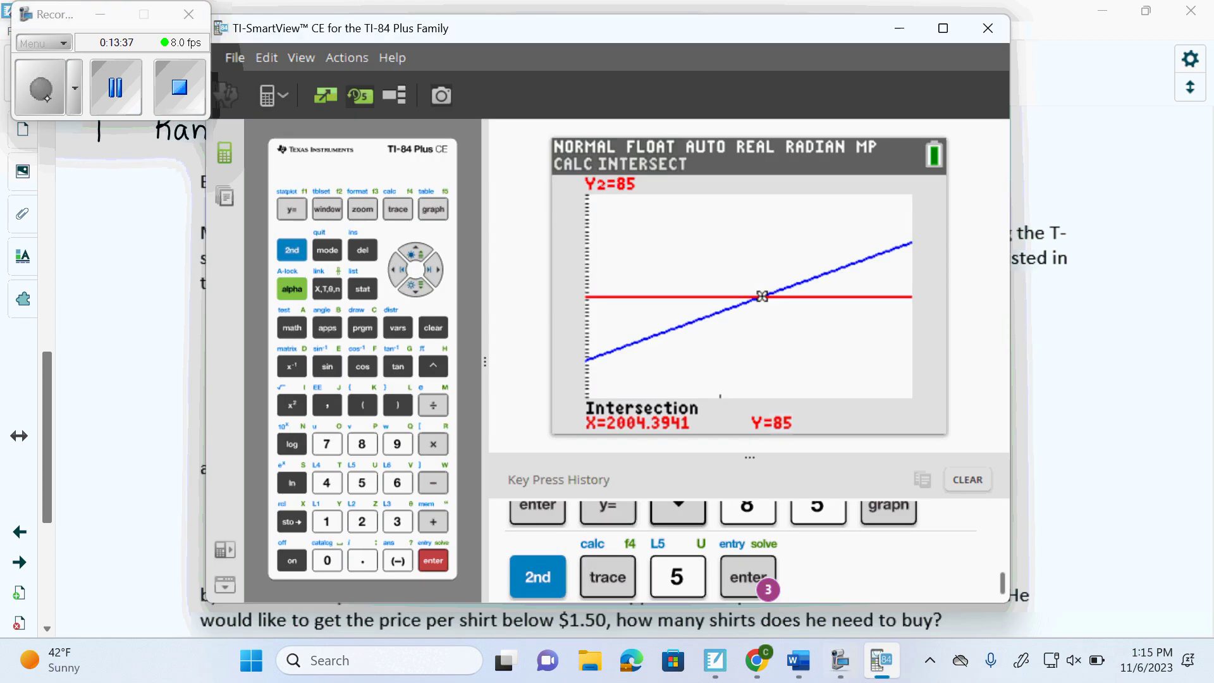
pyautogui.click(299, 215)
pyautogui.press('Escape')
pyautogui.press('Down')
pyautogui.press('Escape')
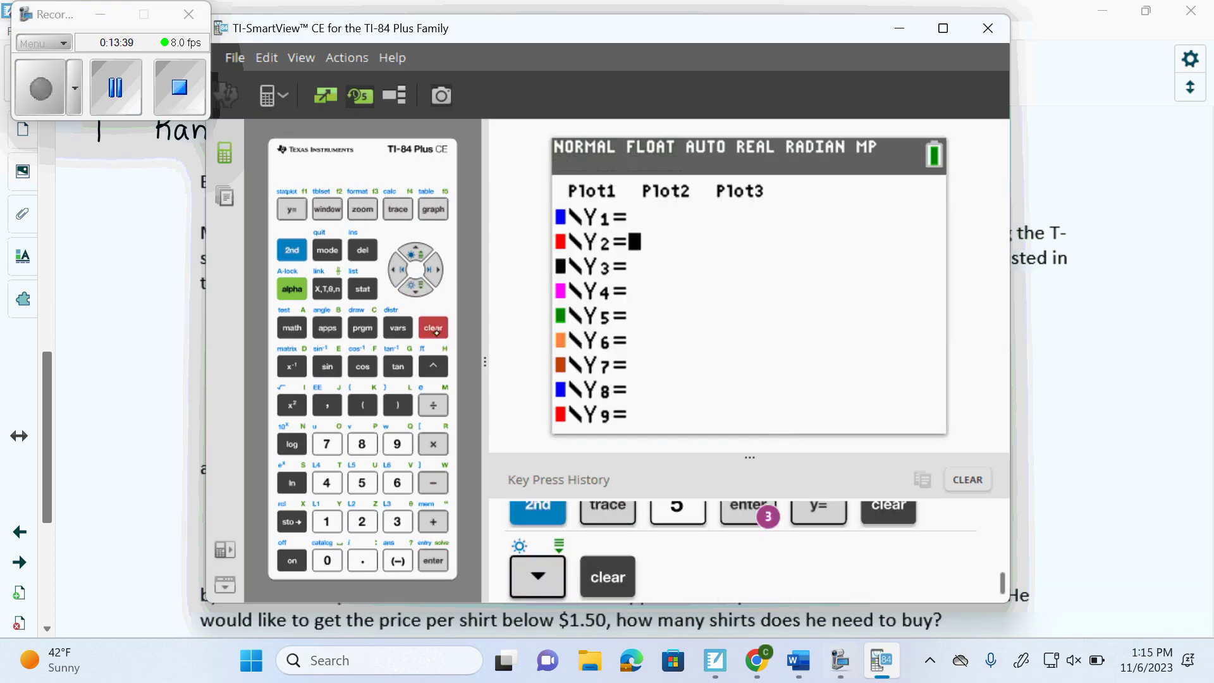
# - Open the STAT list editor and clear the old data from L1 and L2
pyautogui.click(362, 289)
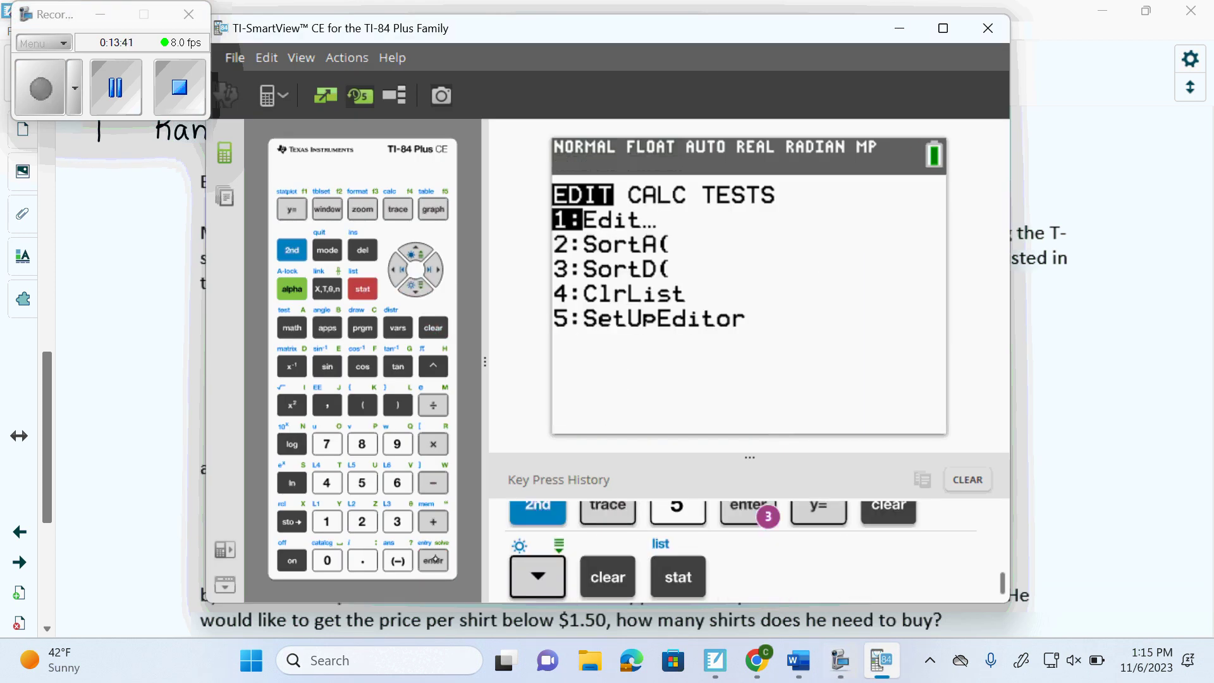
pyautogui.click(433, 560)
pyautogui.click(415, 254)
pyautogui.click(433, 327)
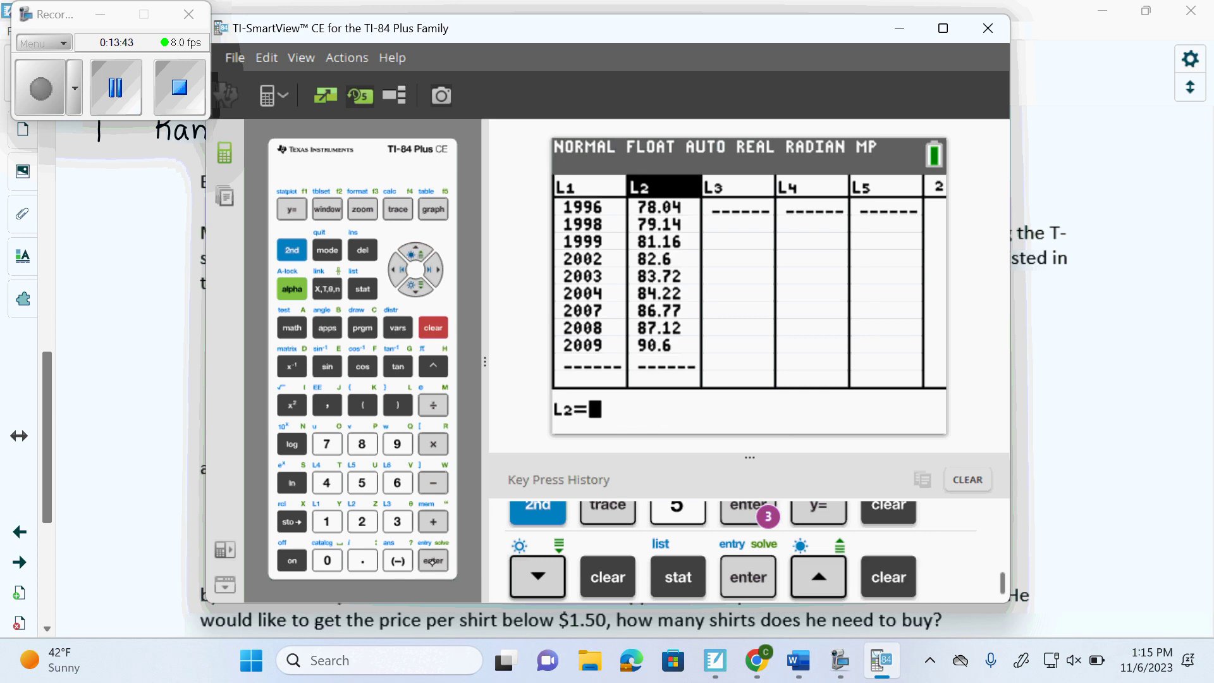
pyautogui.press('Return')
pyautogui.press('Left')
pyautogui.press('Up')
pyautogui.click(433, 327)
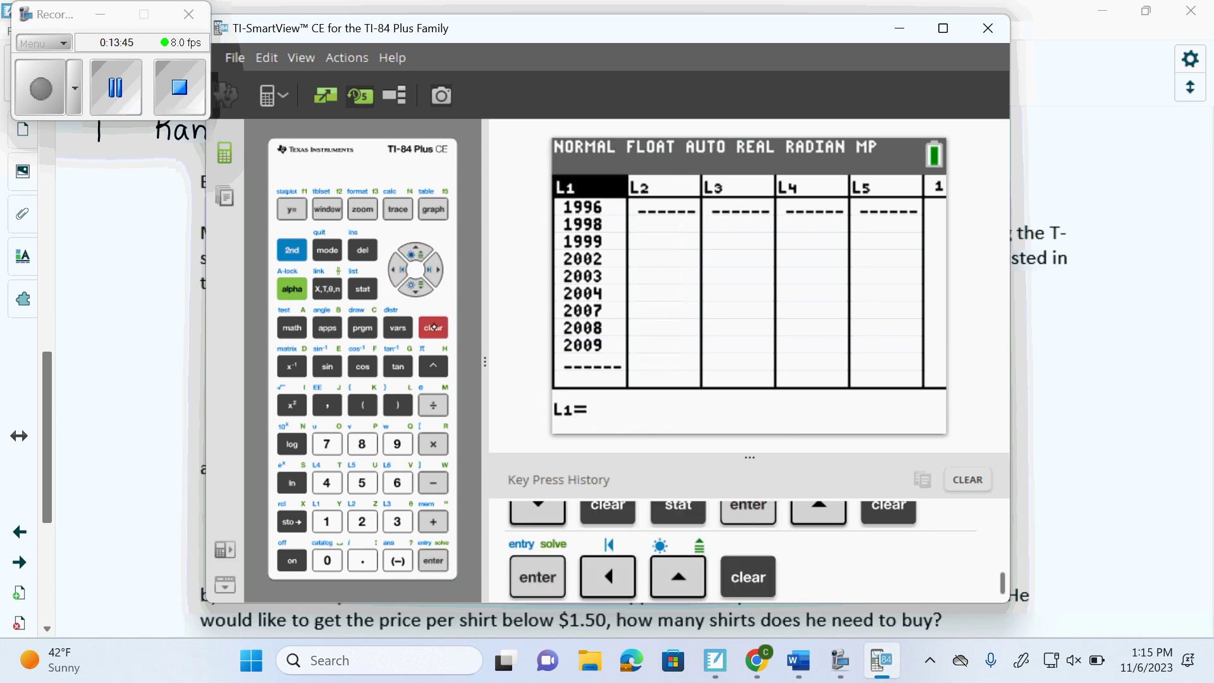
pyautogui.click(433, 559)
# - Enter the shirt quantities 500, 700, 200, 460, 740 into L1
pyautogui.click(362, 482)
pyautogui.click(326, 560)
pyautogui.click(327, 560)
pyautogui.click(433, 560)
pyautogui.click(327, 445)
pyautogui.click(326, 560)
pyautogui.click(326, 560)
pyautogui.click(433, 560)
pyautogui.click(362, 520)
pyautogui.click(327, 560)
pyautogui.click(327, 560)
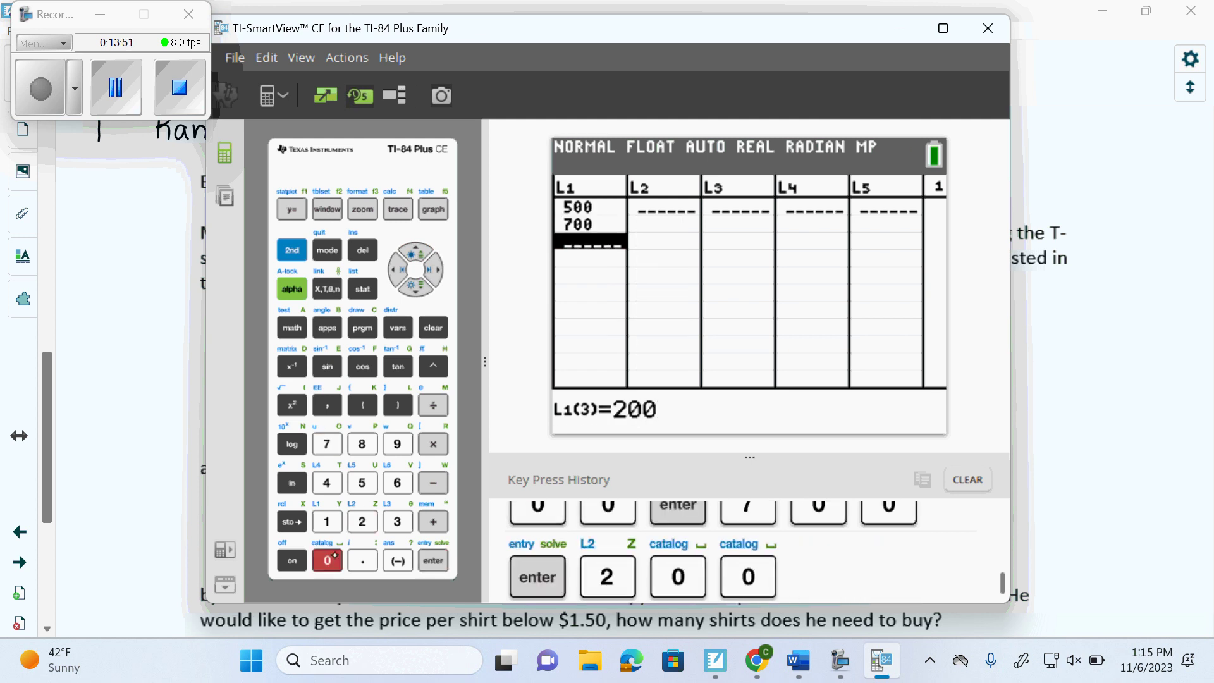
pyautogui.click(434, 560)
pyautogui.click(326, 482)
pyautogui.click(397, 482)
pyautogui.click(327, 560)
pyautogui.click(433, 560)
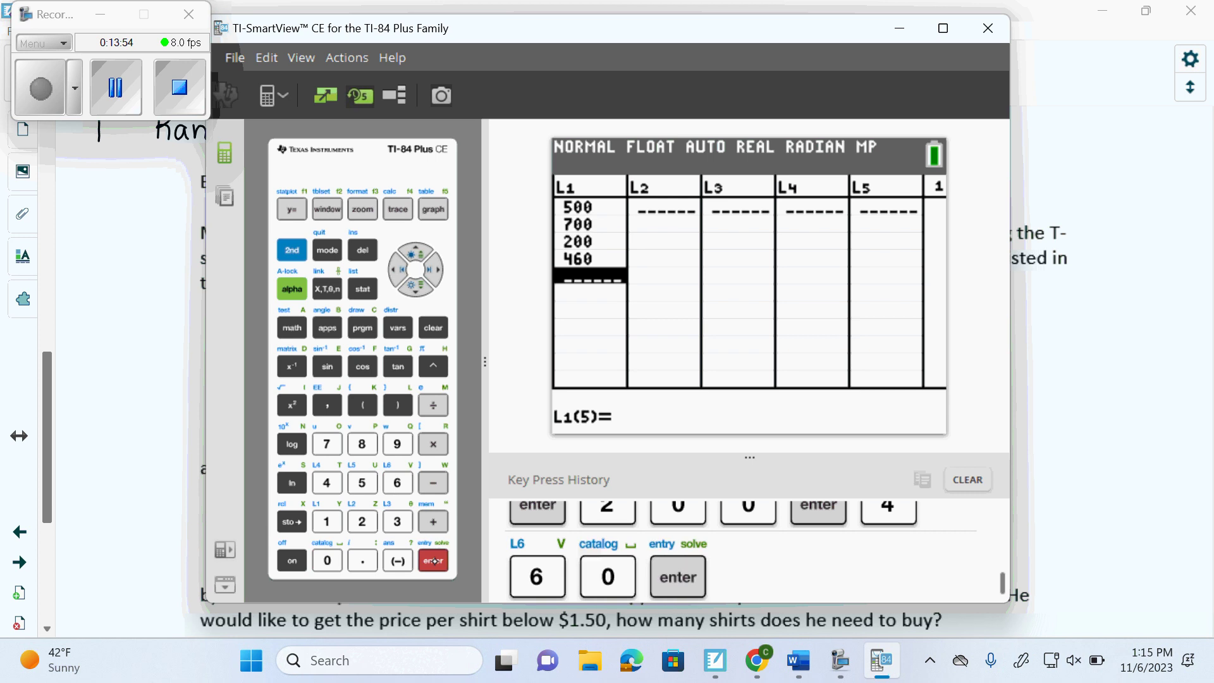
pyautogui.click(326, 444)
pyautogui.click(327, 482)
pyautogui.click(326, 560)
pyautogui.click(434, 560)
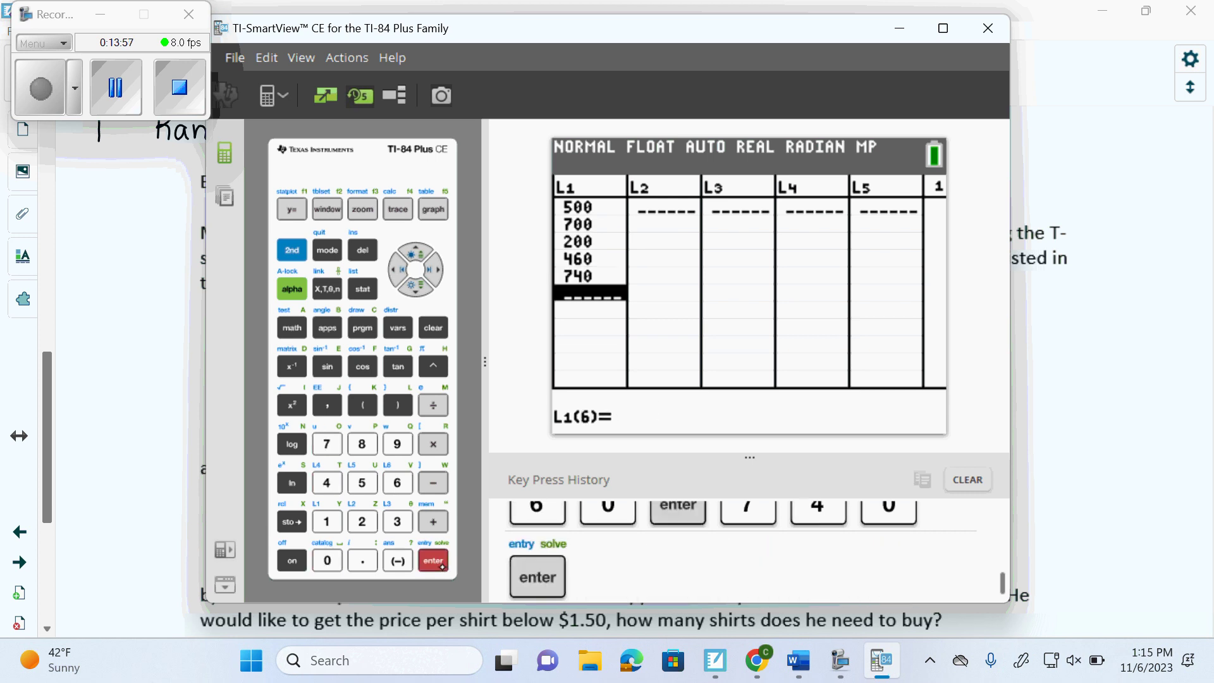
# - Enter the per-shirt prices 3.25, 1.95, 5.20, 3.51, 1.69 into L2
pyautogui.click(435, 269)
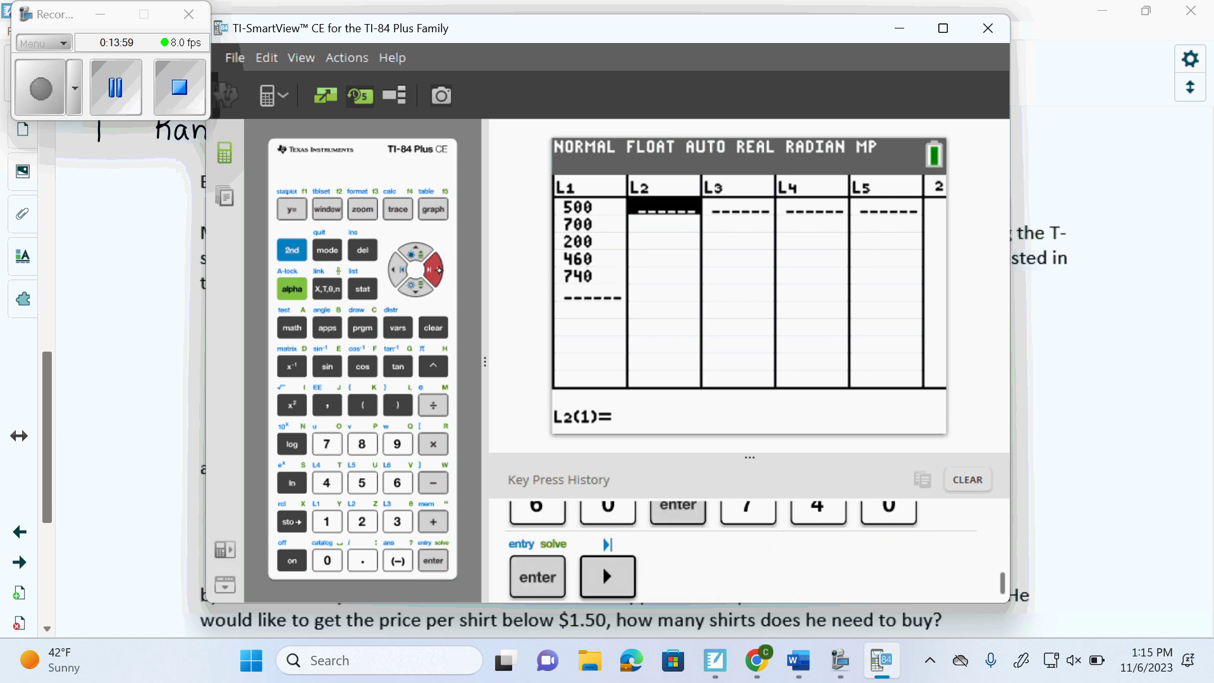
pyautogui.click(397, 520)
pyautogui.click(362, 560)
pyautogui.click(361, 521)
pyautogui.click(361, 483)
pyautogui.click(433, 560)
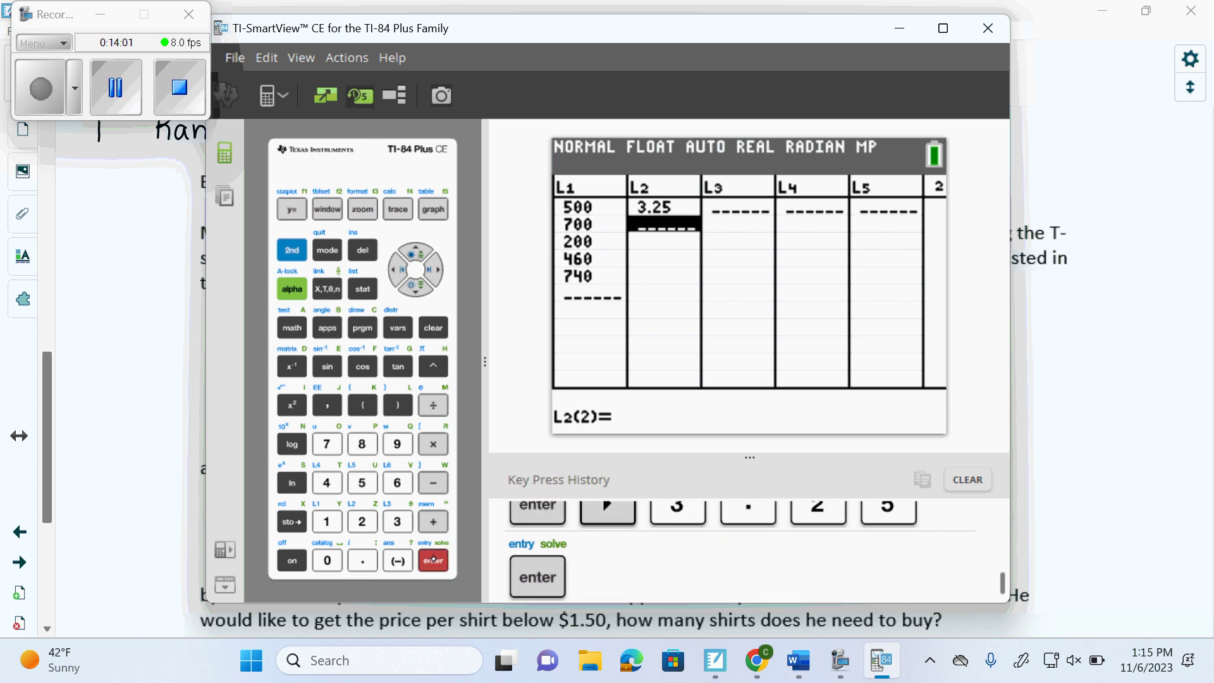
pyautogui.click(326, 521)
pyautogui.click(362, 561)
pyautogui.click(397, 444)
pyautogui.click(361, 482)
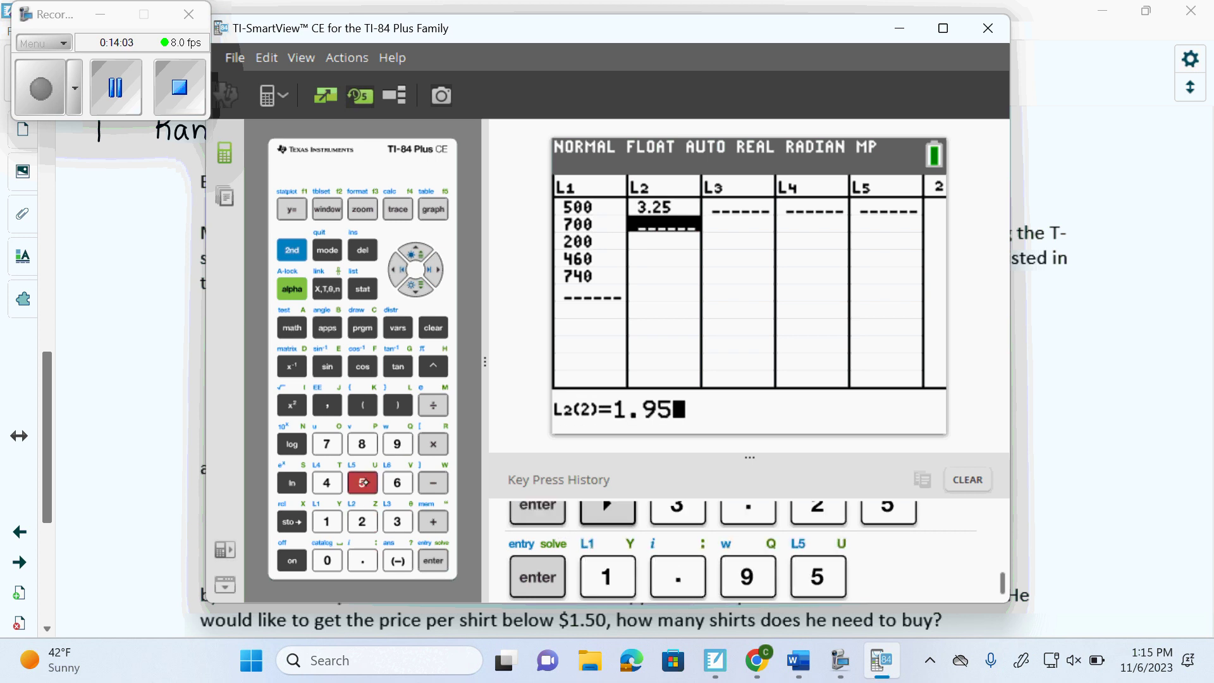
pyautogui.click(433, 561)
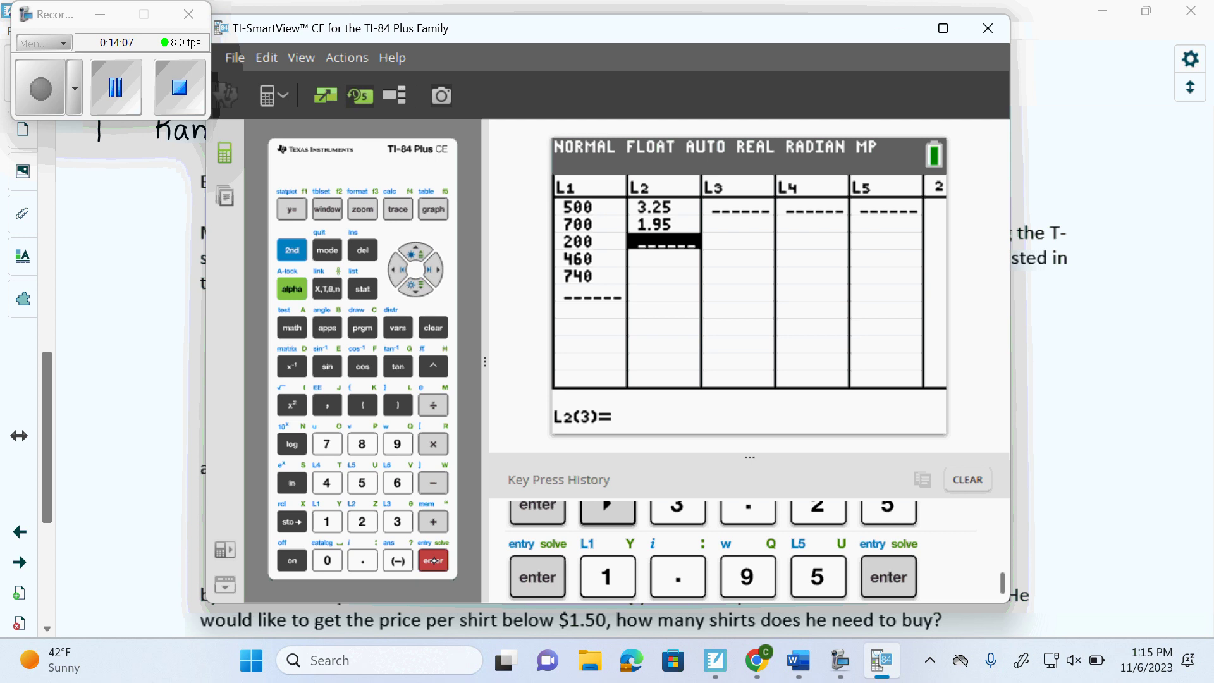
pyautogui.write('5.20')
pyautogui.press('Return')
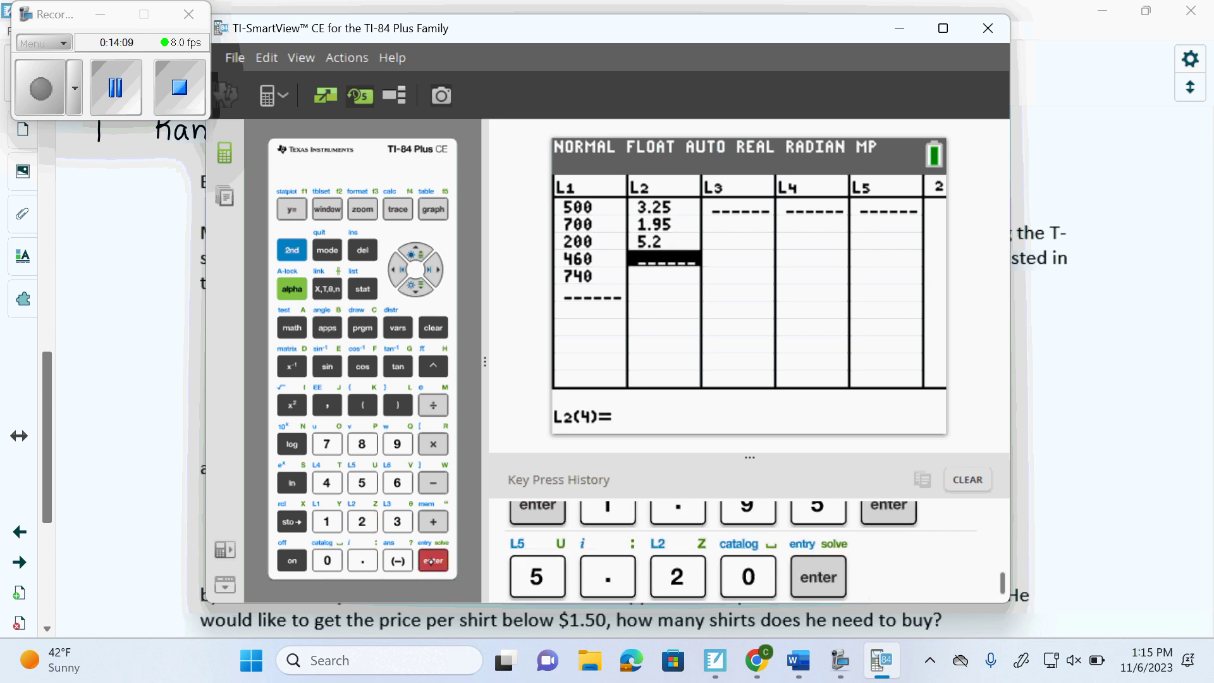
pyautogui.write('3.51')
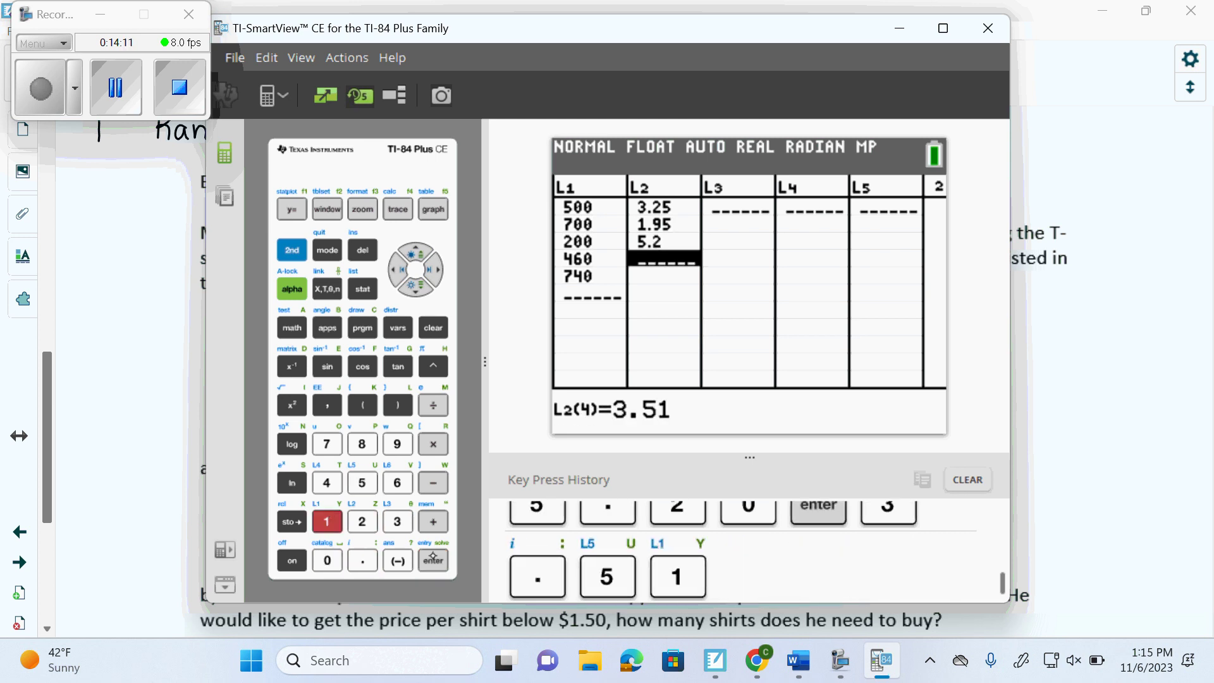
pyautogui.press('Return')
pyautogui.write('1.69')
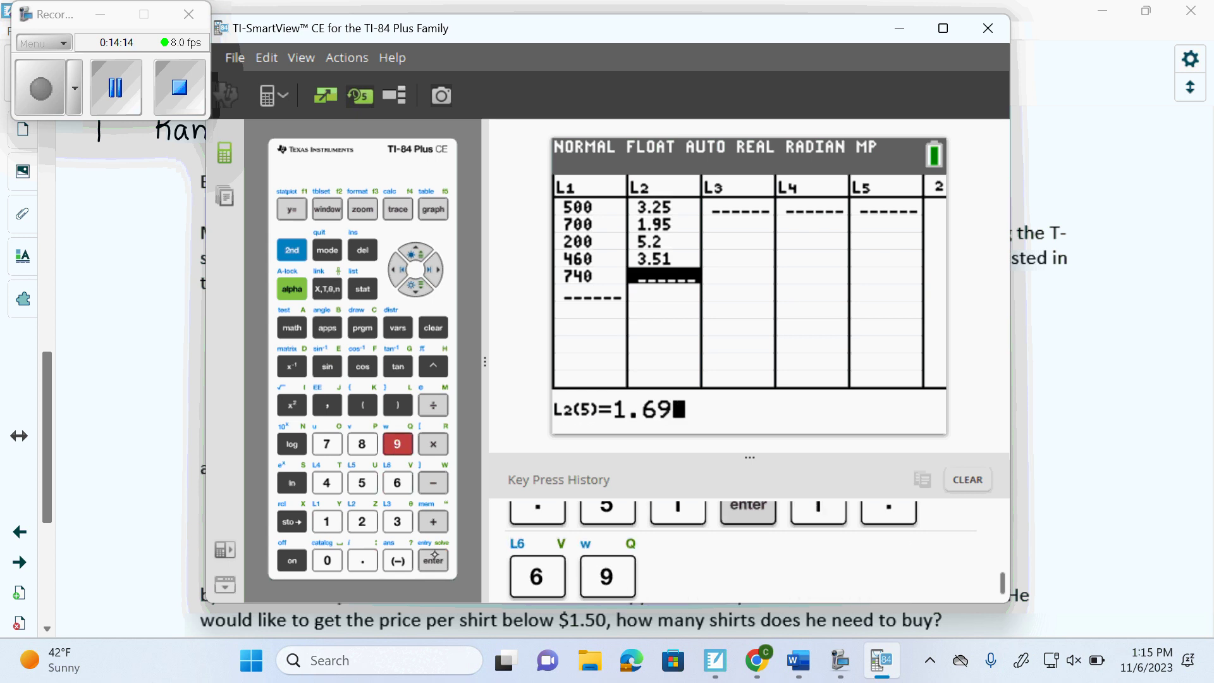
pyautogui.press('Return')
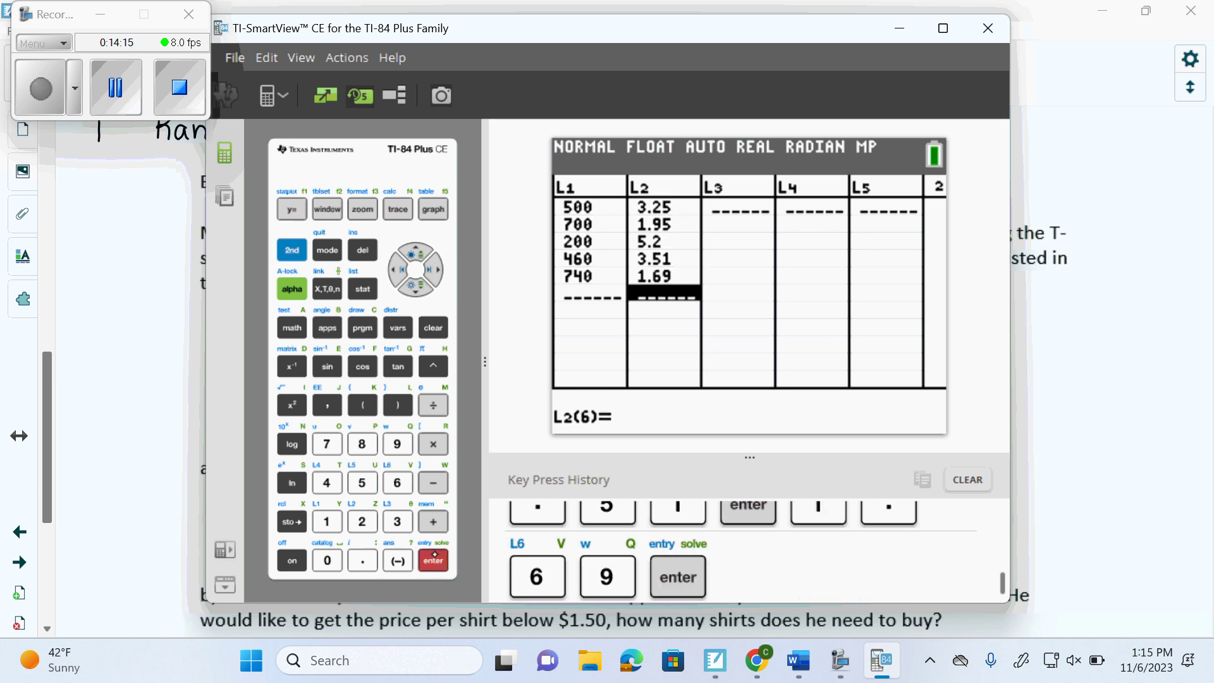
# - Reopen the list editor and correct the first L2 value back to 3.25
pyautogui.click(362, 290)
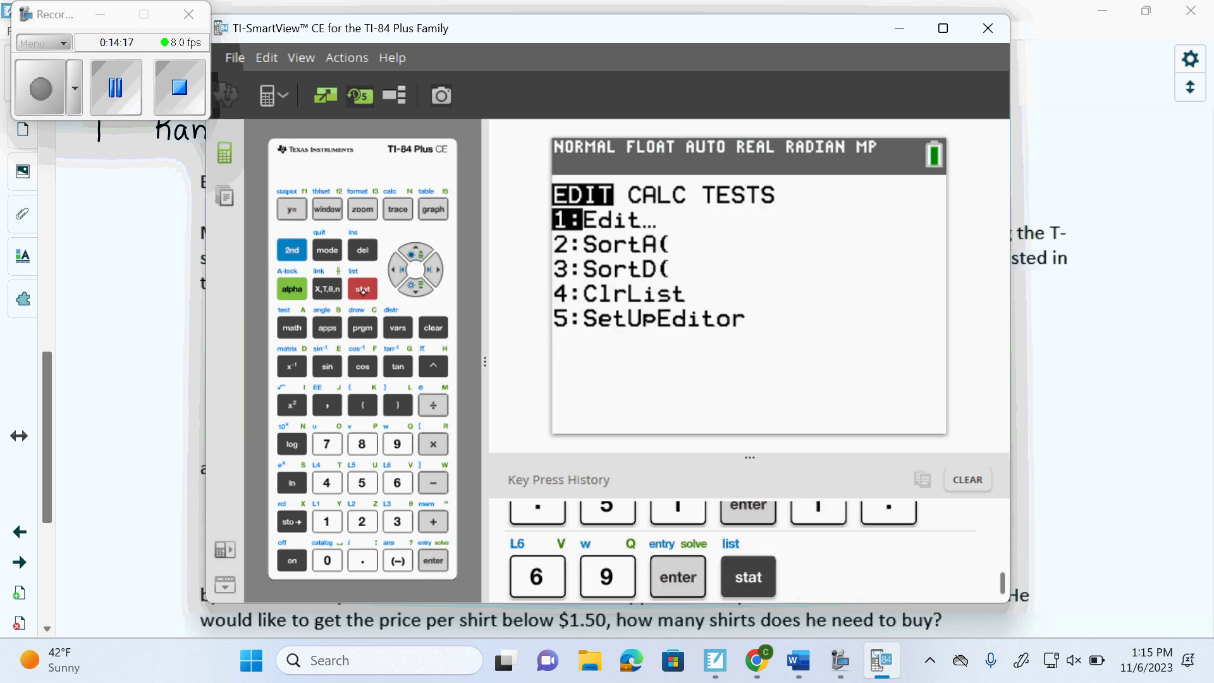
pyautogui.click(433, 560)
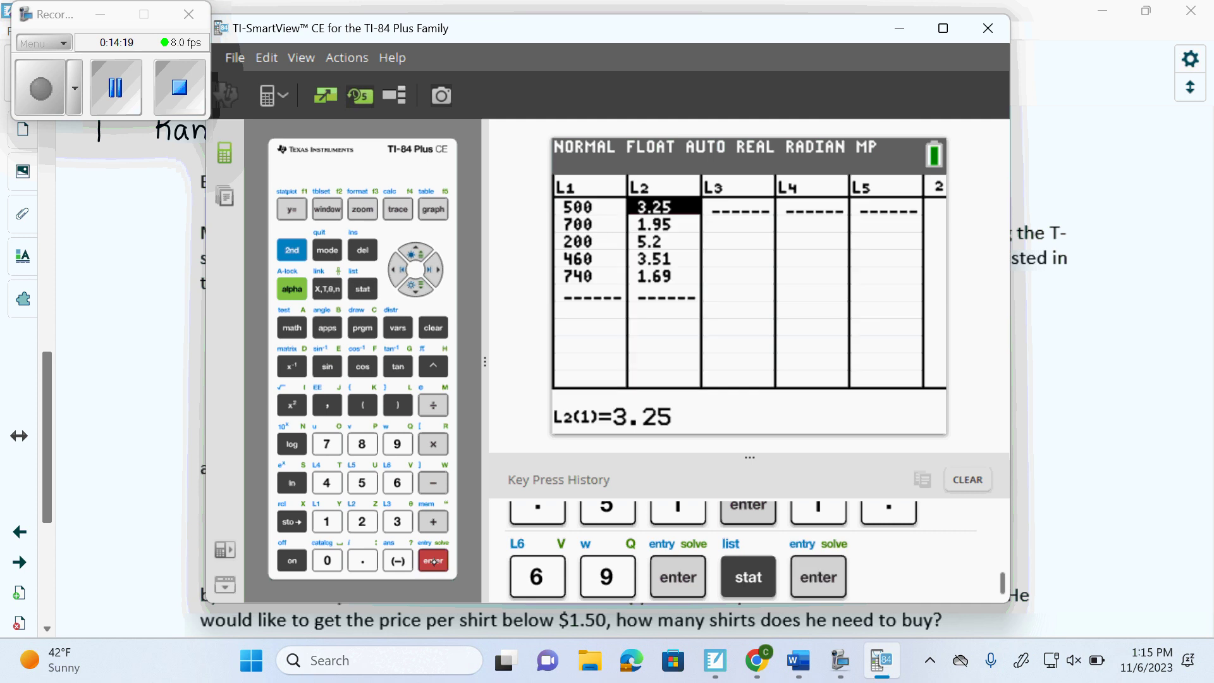
pyautogui.click(328, 483)
pyautogui.click(433, 329)
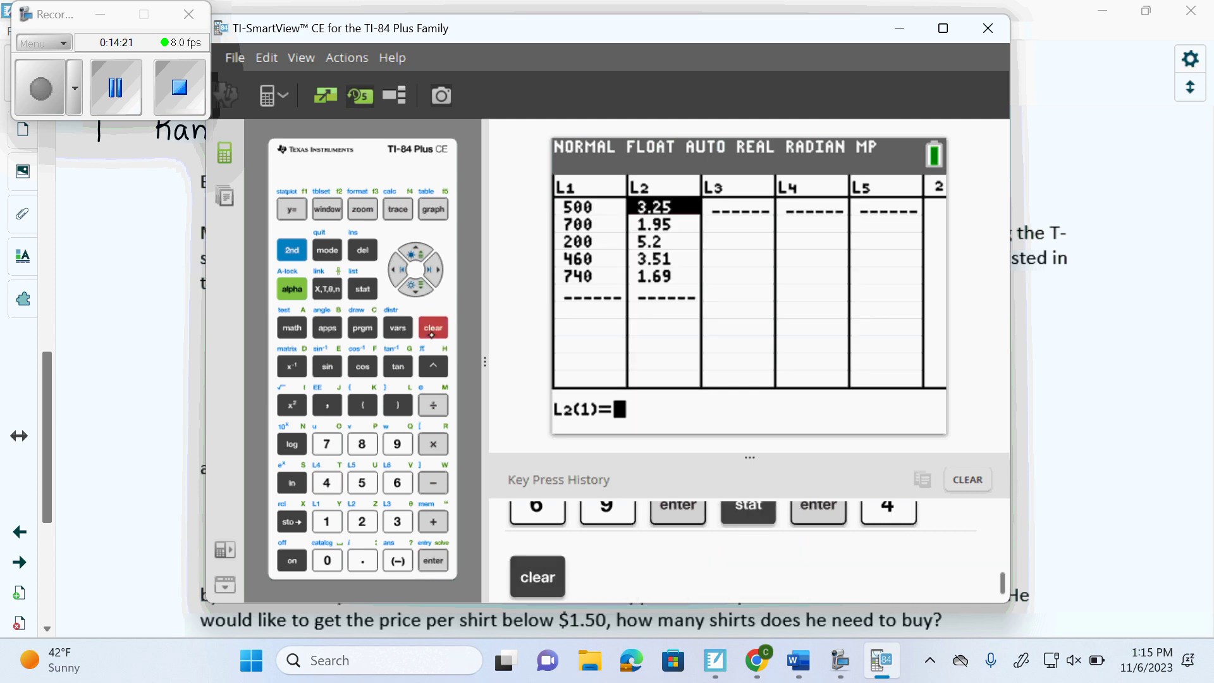
pyautogui.click(397, 521)
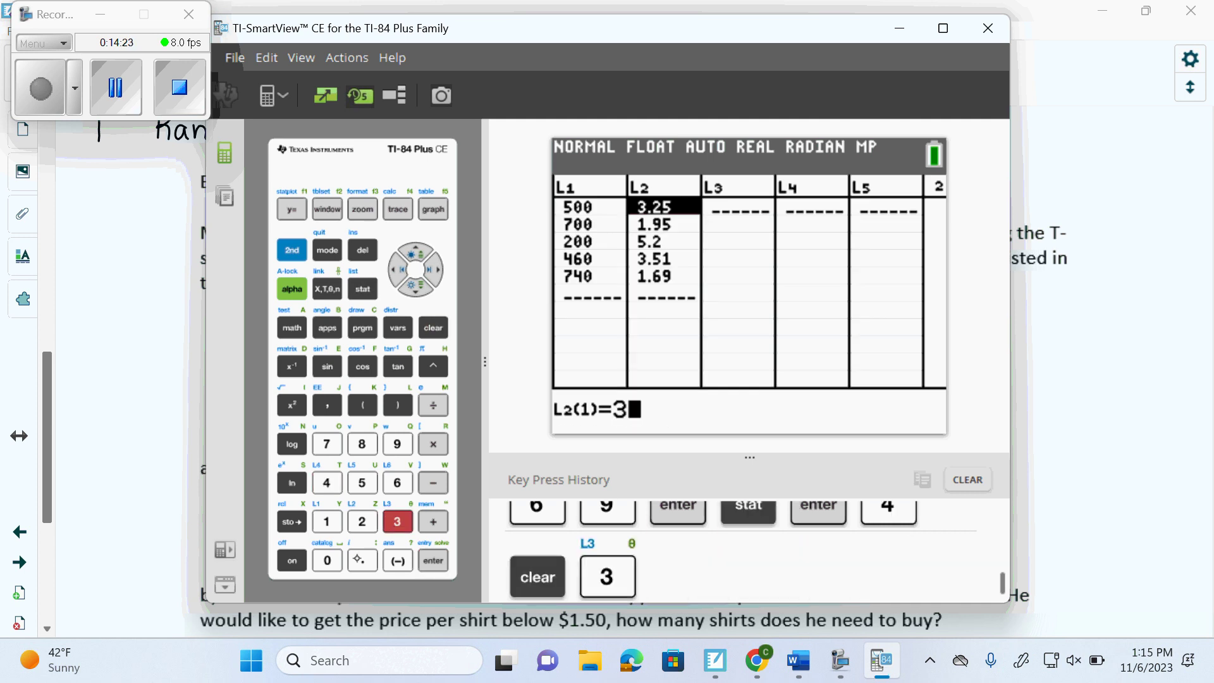
pyautogui.click(362, 560)
pyautogui.click(362, 522)
pyautogui.click(361, 522)
pyautogui.click(432, 560)
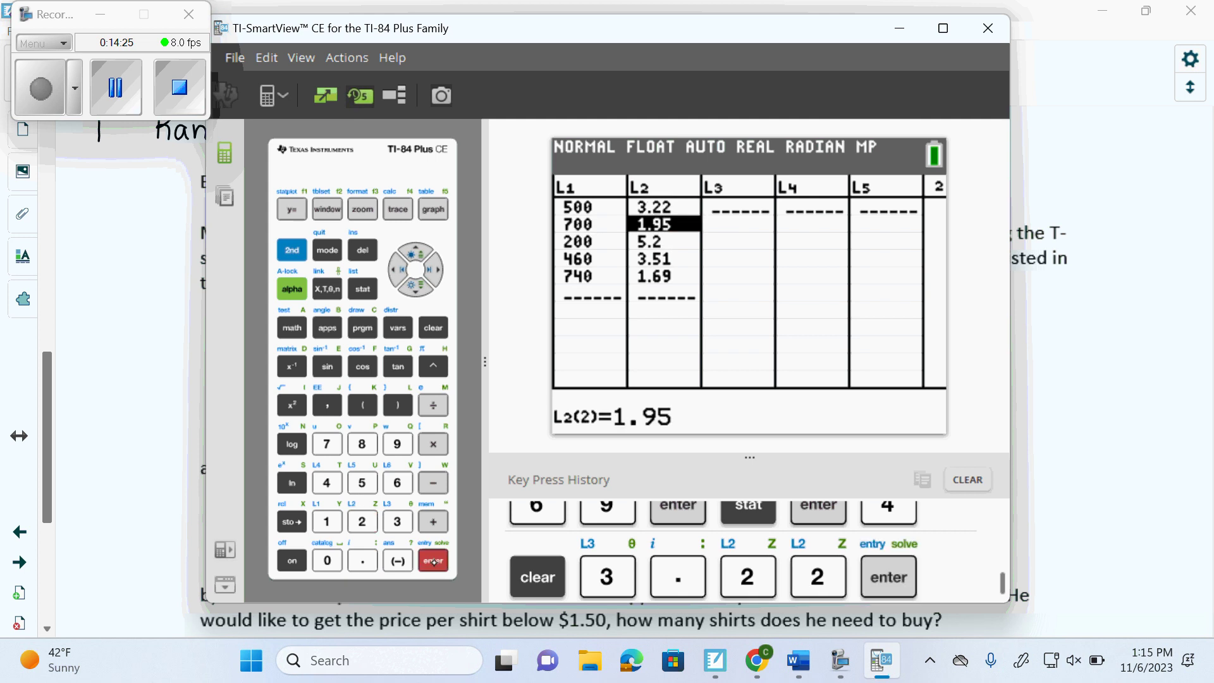
pyautogui.click(414, 252)
pyautogui.click(397, 522)
pyautogui.click(362, 560)
pyautogui.click(362, 522)
pyautogui.click(362, 482)
pyautogui.click(433, 560)
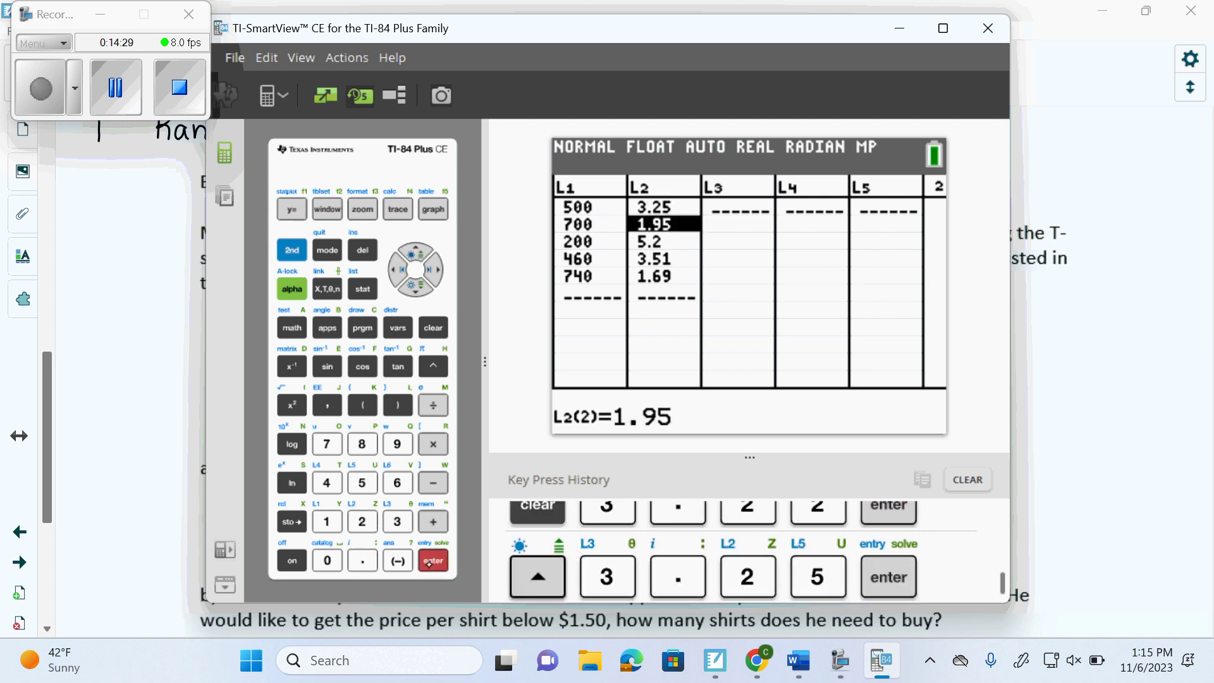
# - Run STAT CALC 4:LinReg(ax+b) on L1 and L2
pyautogui.click(362, 290)
pyautogui.click(430, 270)
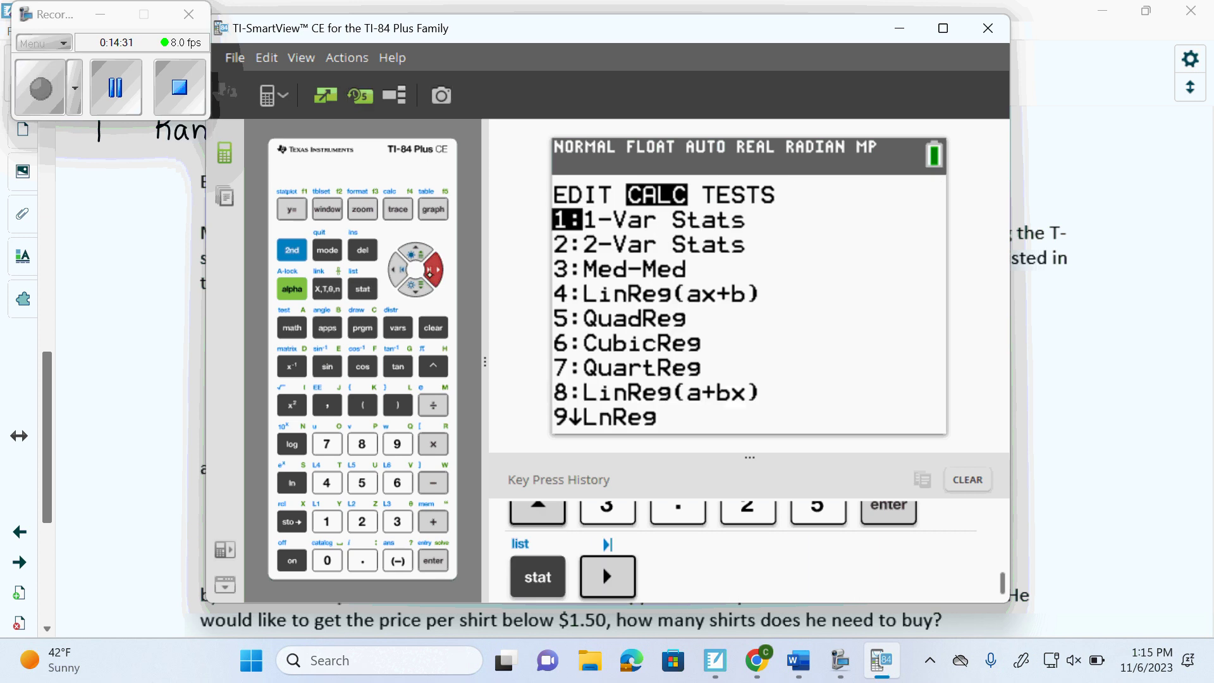
pyautogui.click(326, 482)
pyautogui.click(433, 560)
pyautogui.click(433, 560)
pyautogui.click(433, 560)
pyautogui.click(433, 560)
pyautogui.click(433, 560)
pyautogui.click(433, 560)
# - Paste the regression equation RegEQ into Y1 via VARS > Statistics > EQ
pyautogui.click(293, 210)
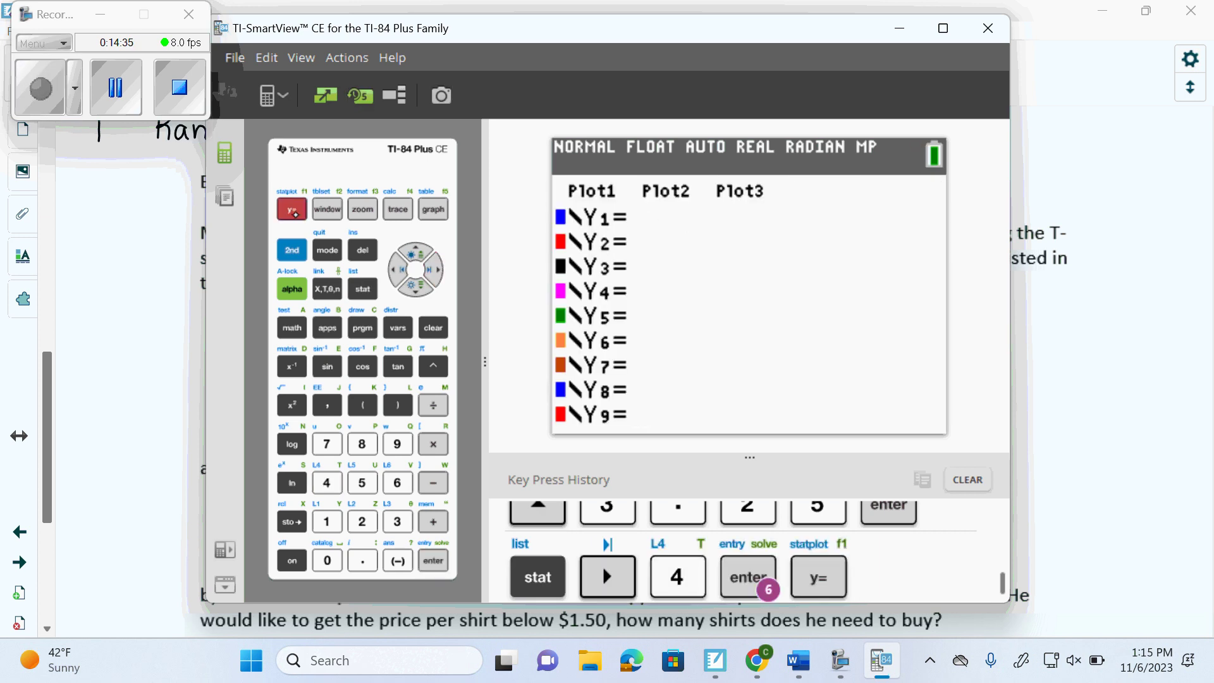
pyautogui.click(394, 329)
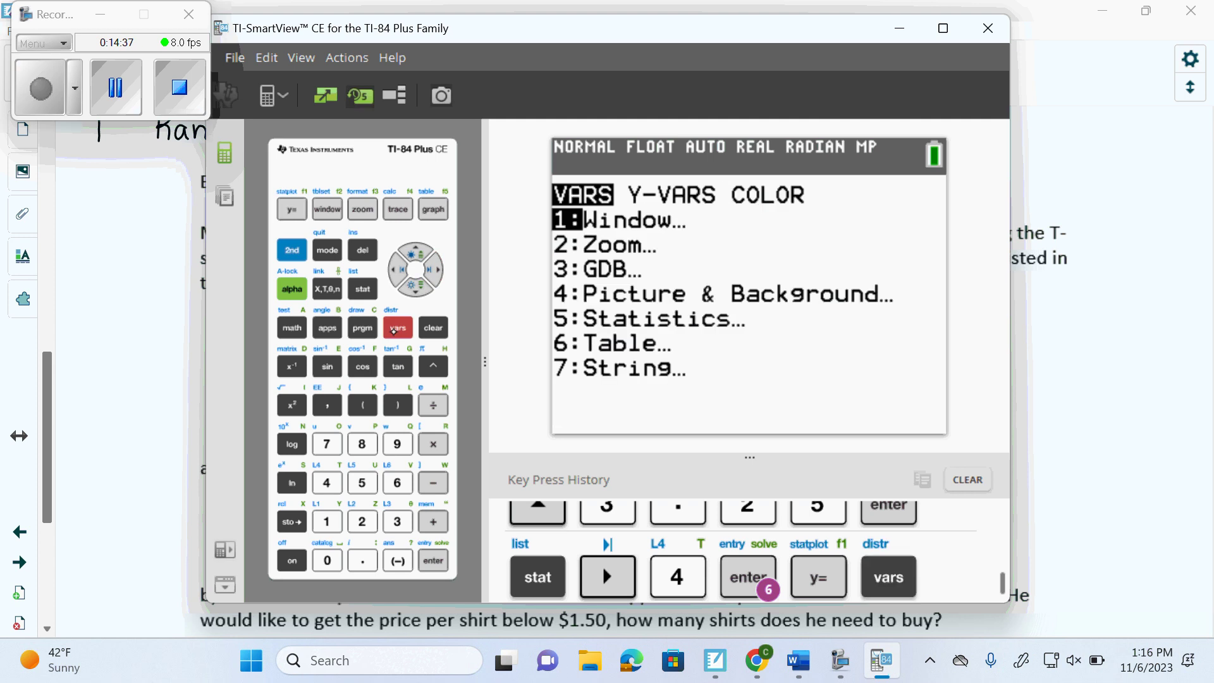
pyautogui.click(362, 482)
pyautogui.click(434, 269)
pyautogui.click(434, 270)
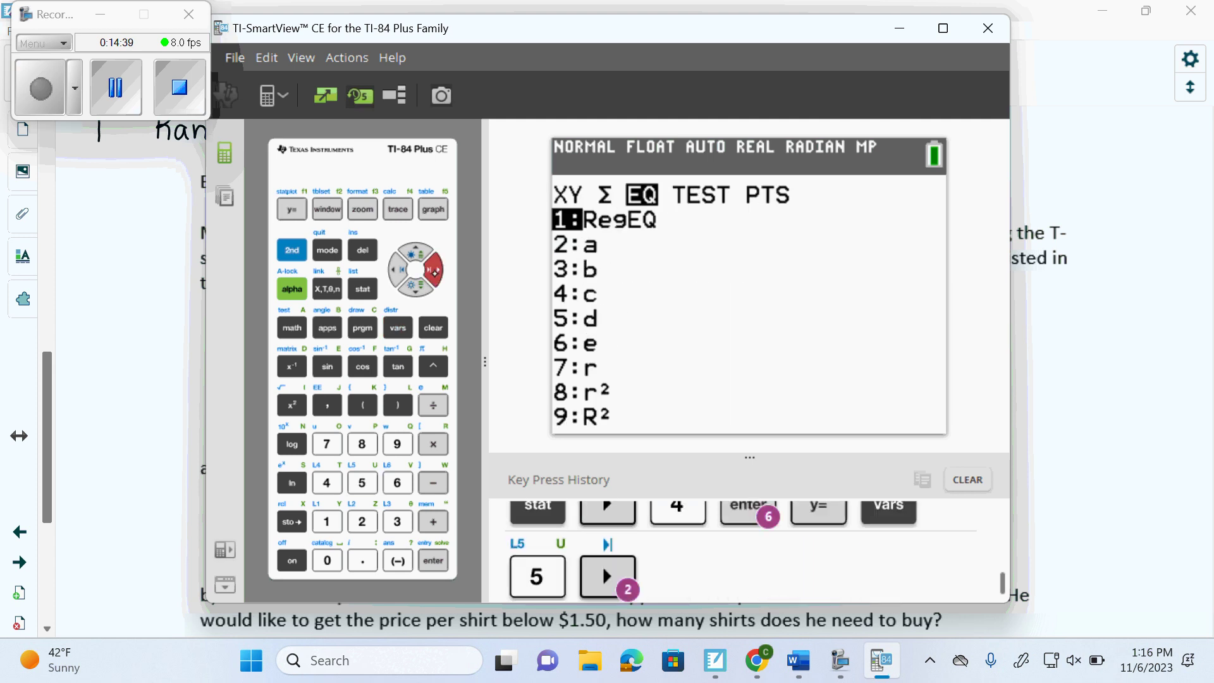
pyautogui.click(433, 561)
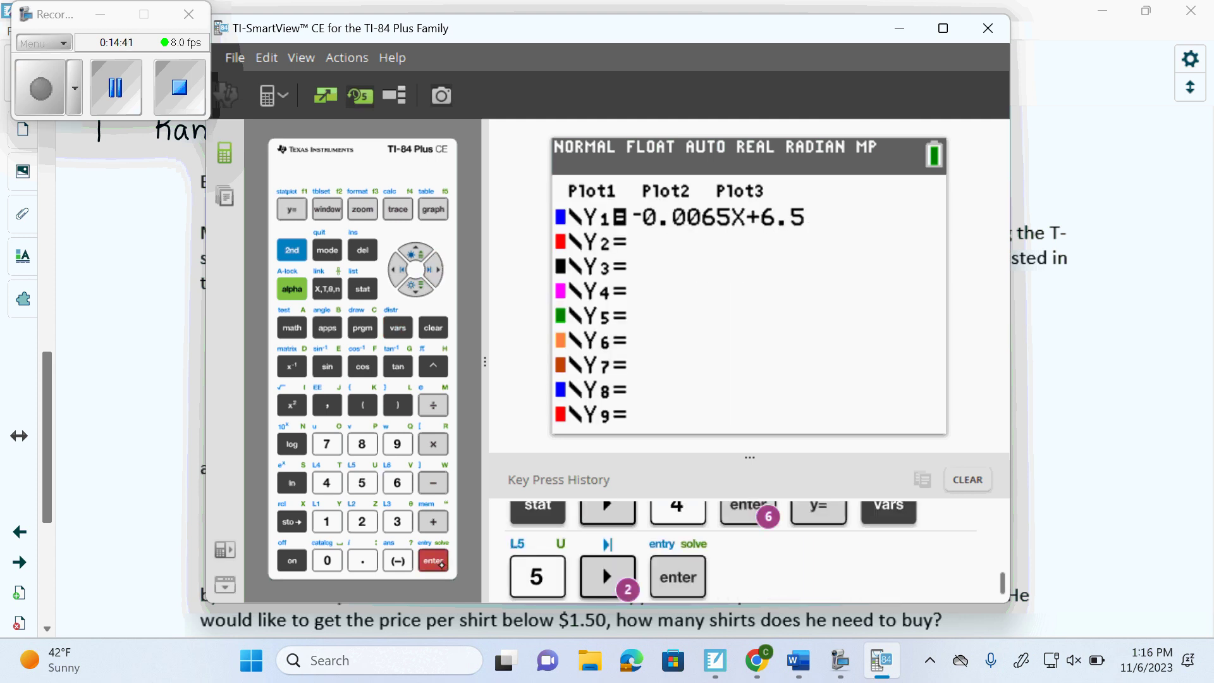
# - Set the window to Xmin 0, Xmax 1000, Ymin 0, Ymax 10 and graph the line
pyautogui.click(328, 209)
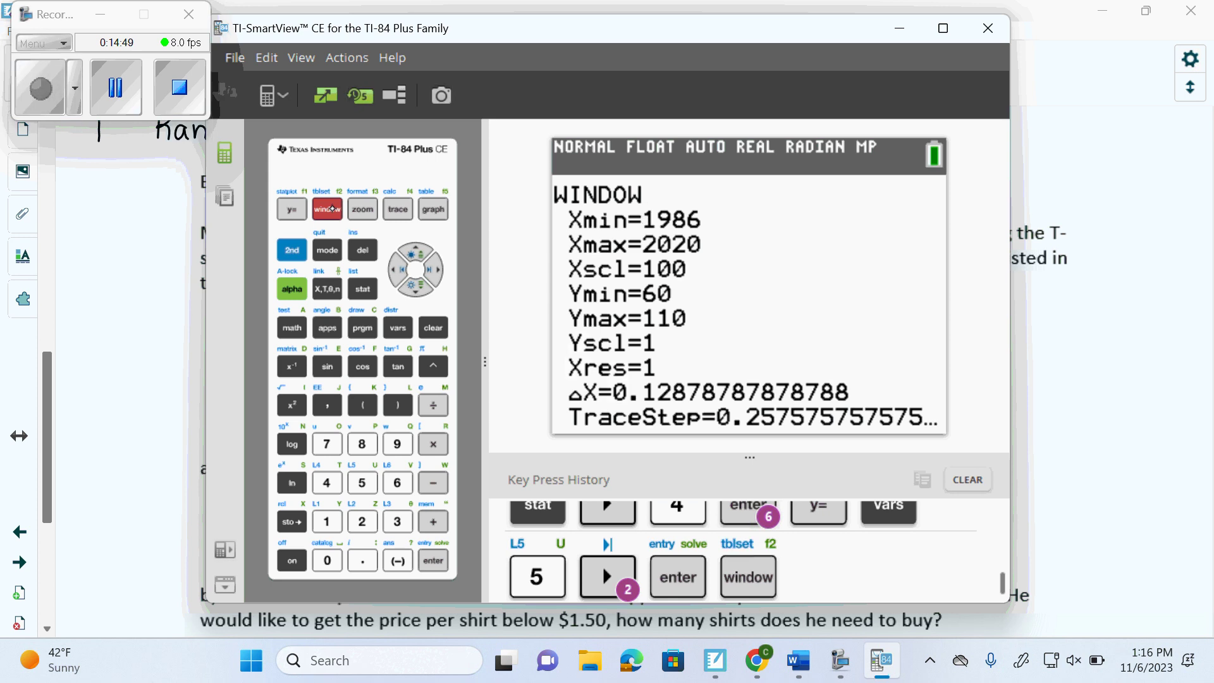
pyautogui.click(326, 560)
pyautogui.click(414, 287)
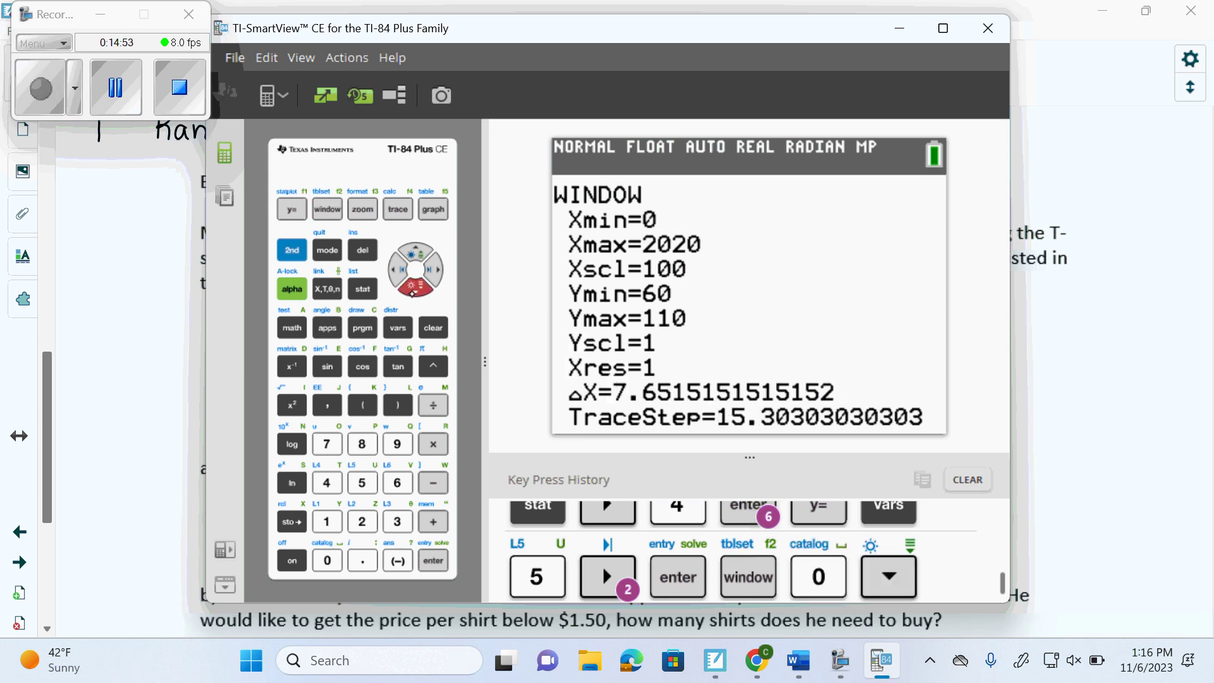
pyautogui.click(328, 521)
pyautogui.click(326, 560)
pyautogui.click(326, 560)
pyautogui.click(326, 560)
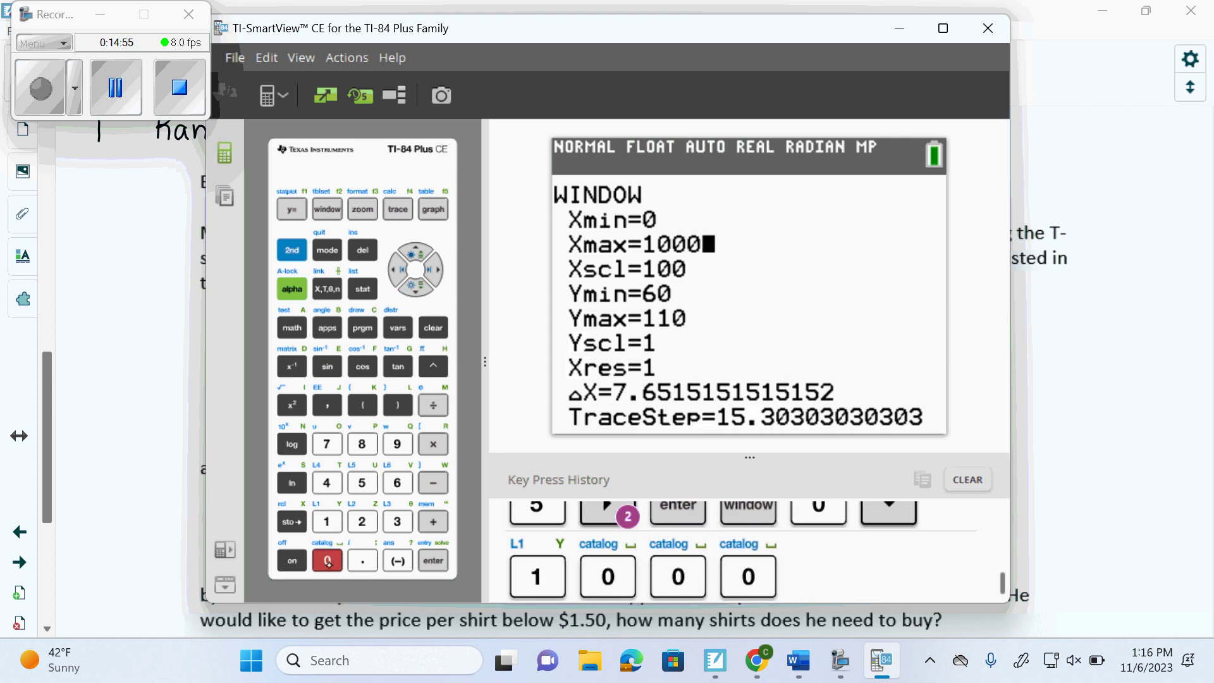
pyautogui.click(416, 287)
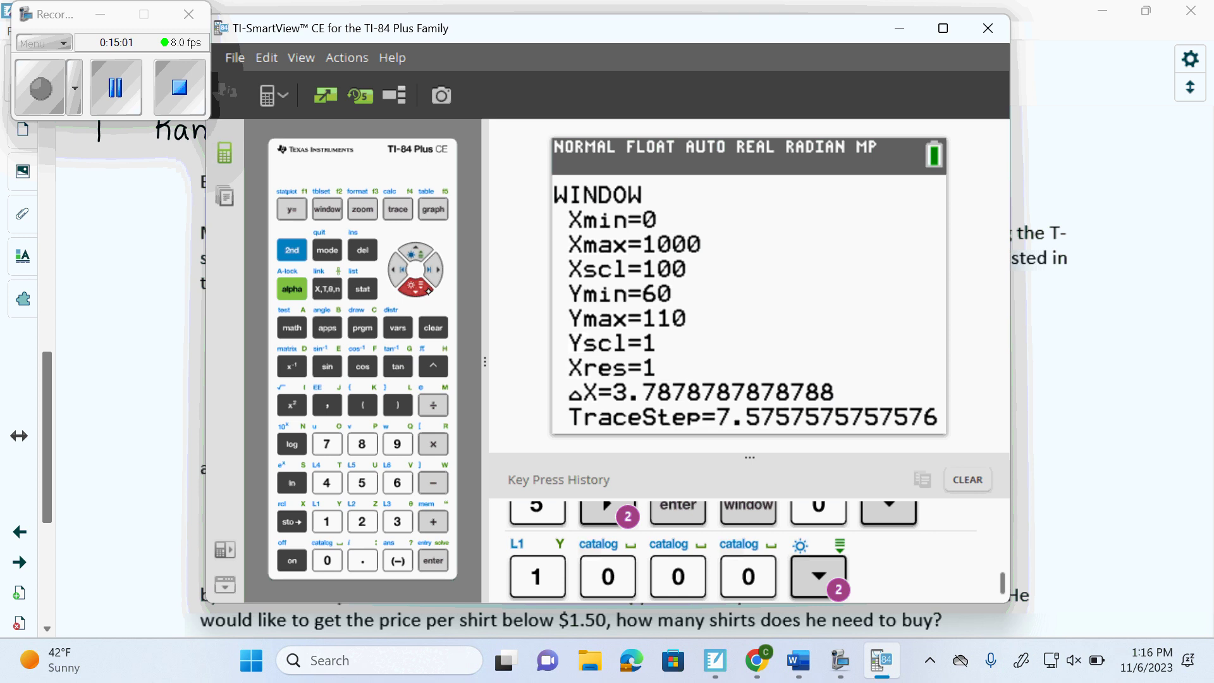
pyautogui.click(327, 560)
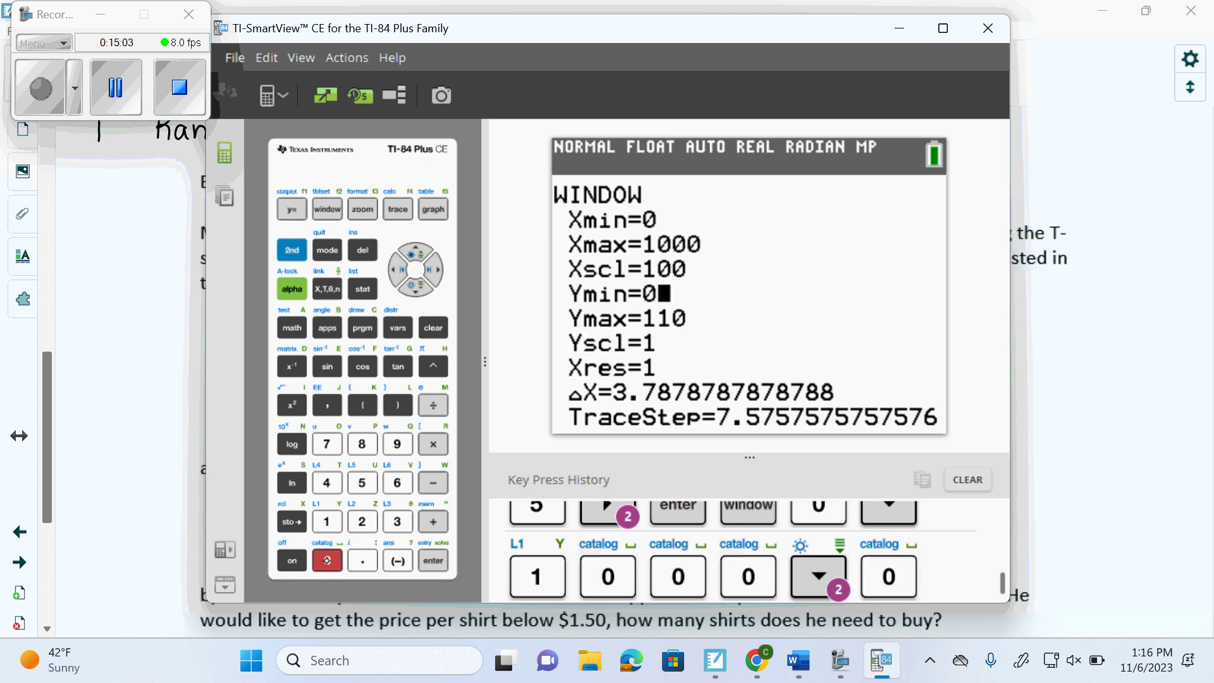
pyautogui.click(417, 287)
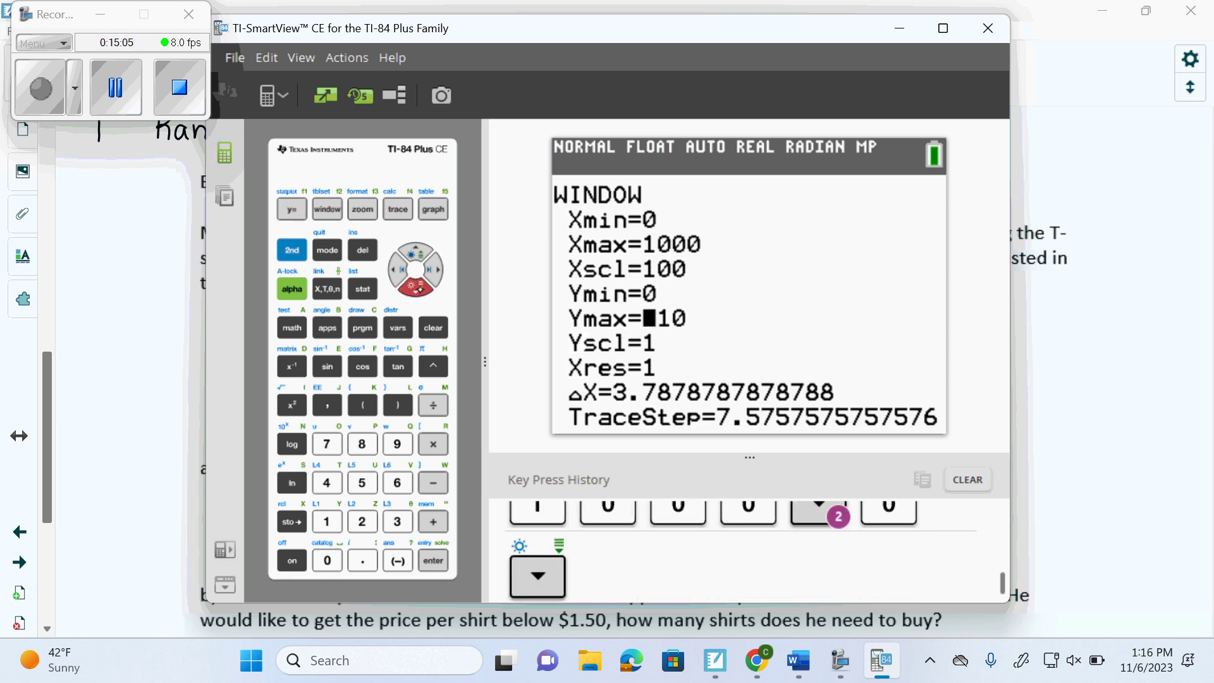
pyautogui.click(327, 521)
pyautogui.click(326, 560)
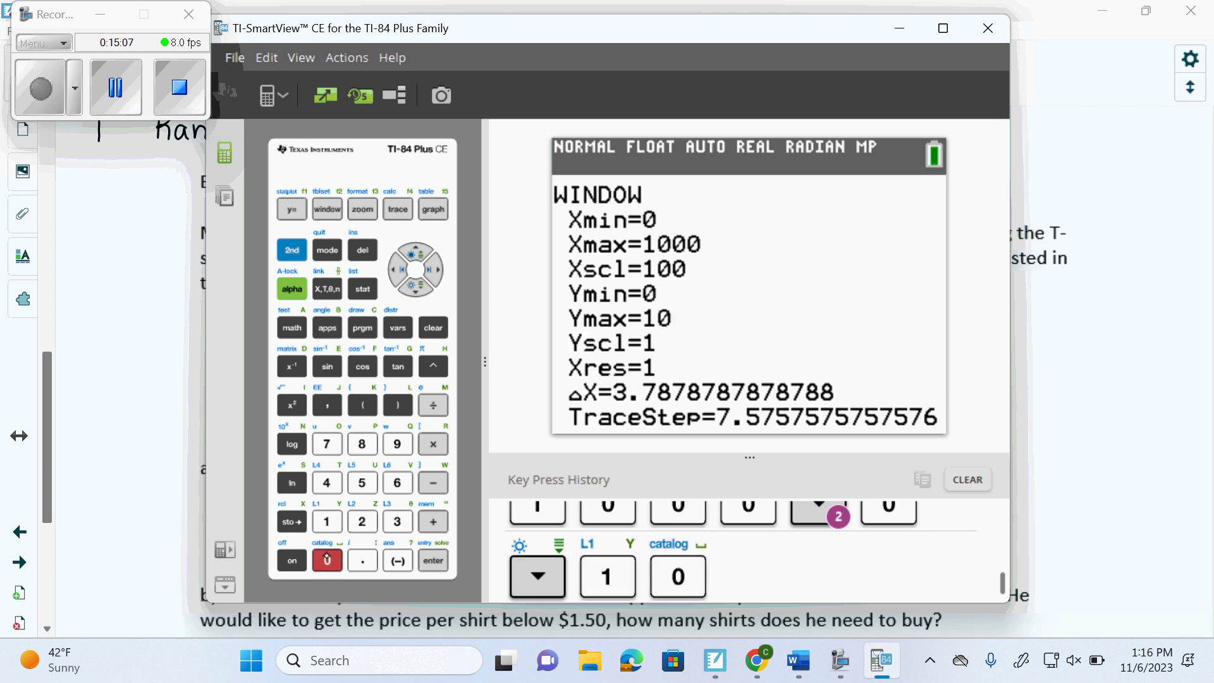
pyautogui.click(432, 210)
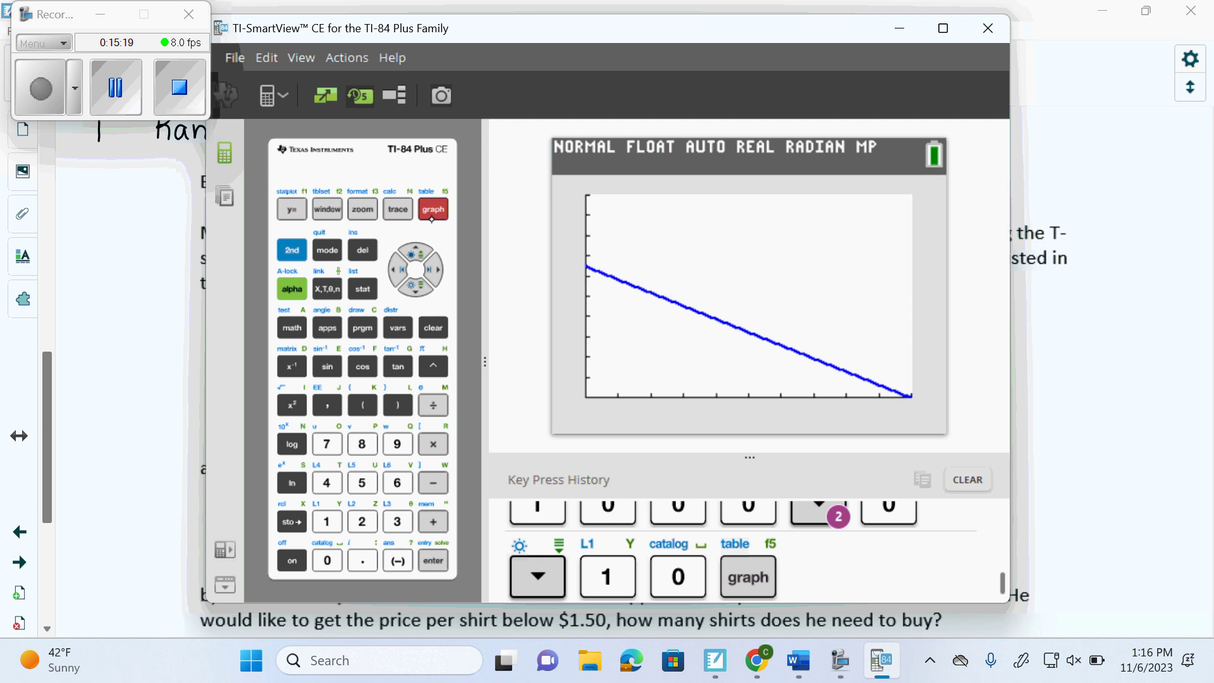
# - Recalculate LinReg(ax+b), giving a=-0.0065 and b=6.5
pyautogui.click(365, 290)
pyautogui.click(434, 270)
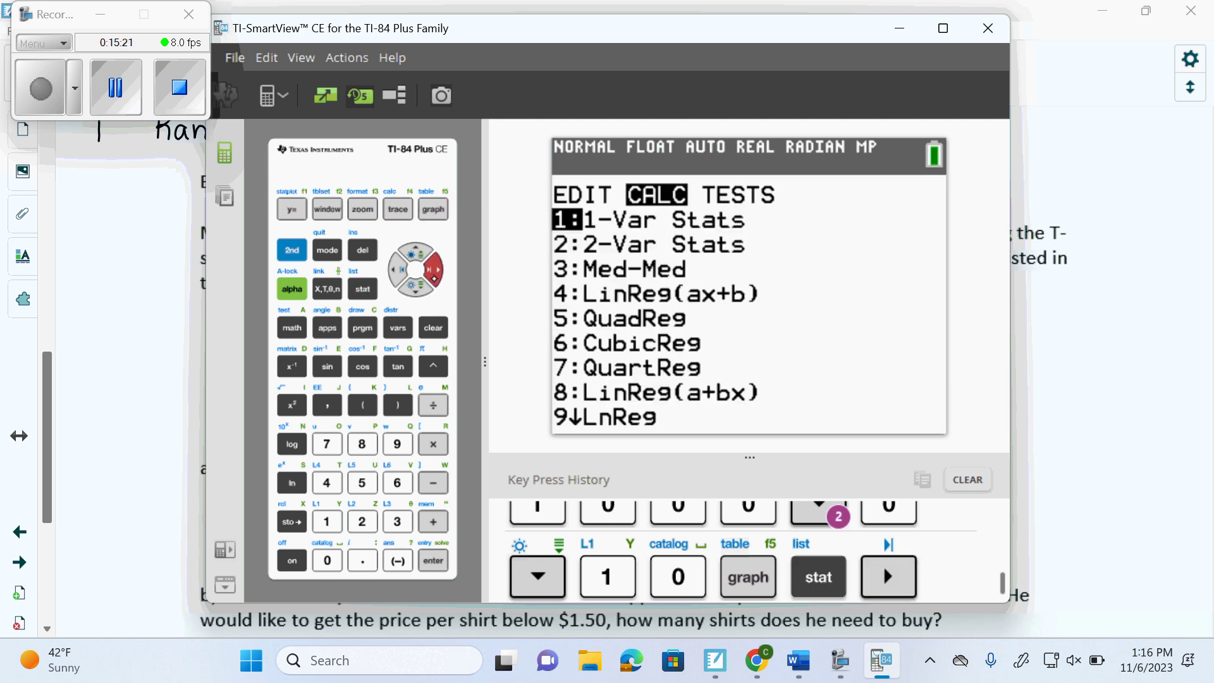
pyautogui.click(326, 482)
pyautogui.click(433, 560)
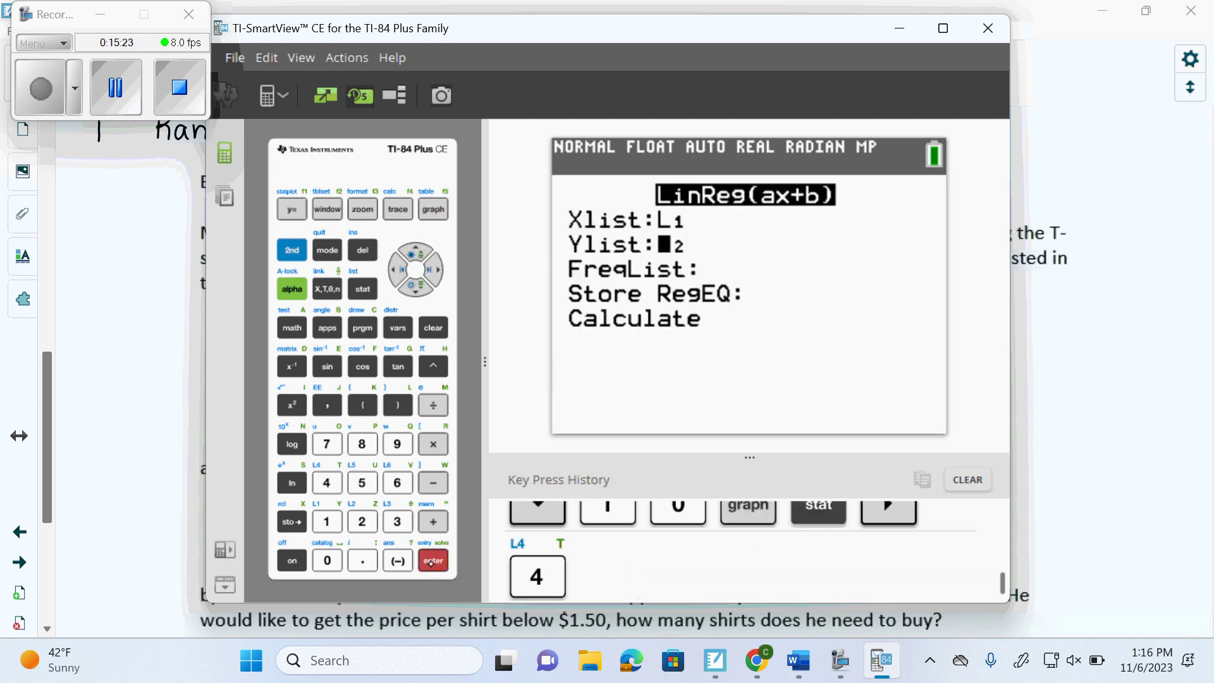
pyautogui.click(433, 560)
pyautogui.click(433, 560)
pyautogui.click(433, 560)
pyautogui.click(433, 560)
pyautogui.click(433, 560)
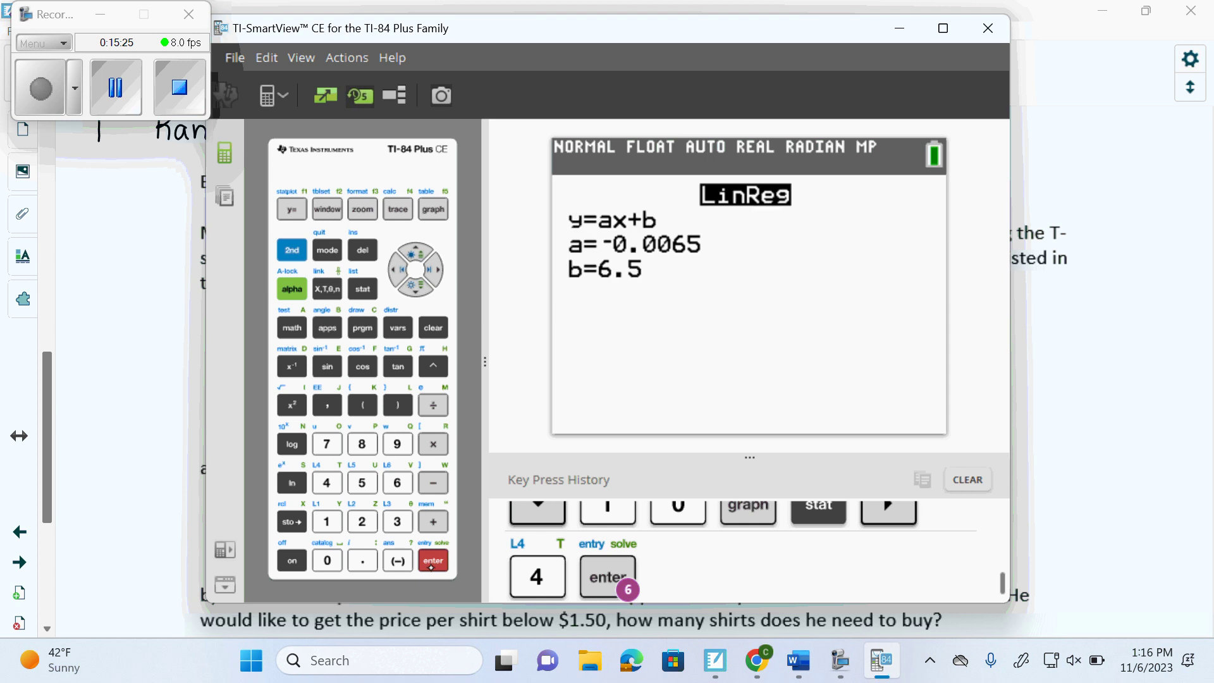
# - Start handwriting y = −0.00 under part a) of Example 2 on the worksheet
pyautogui.click(153, 539)
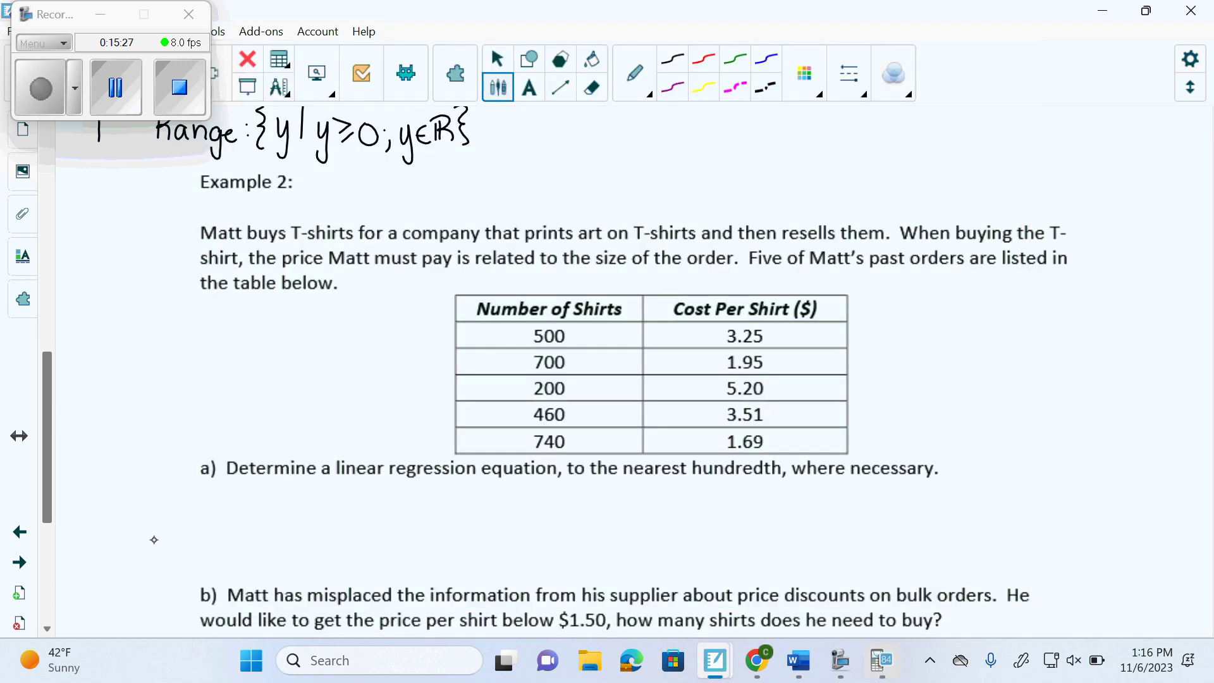
pyautogui.moveTo(304, 496)
pyautogui.mouseDown()
pyautogui.moveTo(320, 528)
pyautogui.moveTo(308, 541)
pyautogui.mouseUp()
pyautogui.moveTo(332, 503); pyautogui.dragTo(345, 509)
pyautogui.moveTo(359, 507)
pyautogui.mouseDown()
pyautogui.moveTo(388, 518)
pyautogui.moveTo(393, 499)
pyautogui.moveTo(436, 501)
pyautogui.mouseUp()
pyautogui.click(412, 515)
pyautogui.moveTo(456, 500)
pyautogui.mouseDown()
pyautogui.moveTo(446, 516)
pyautogui.moveTo(446, 499)
pyautogui.mouseUp()
# - Complete the equation as −0.0065x + 6.5, checking the calculator's regression values
pyautogui.hotkey('alt', 'Tab')
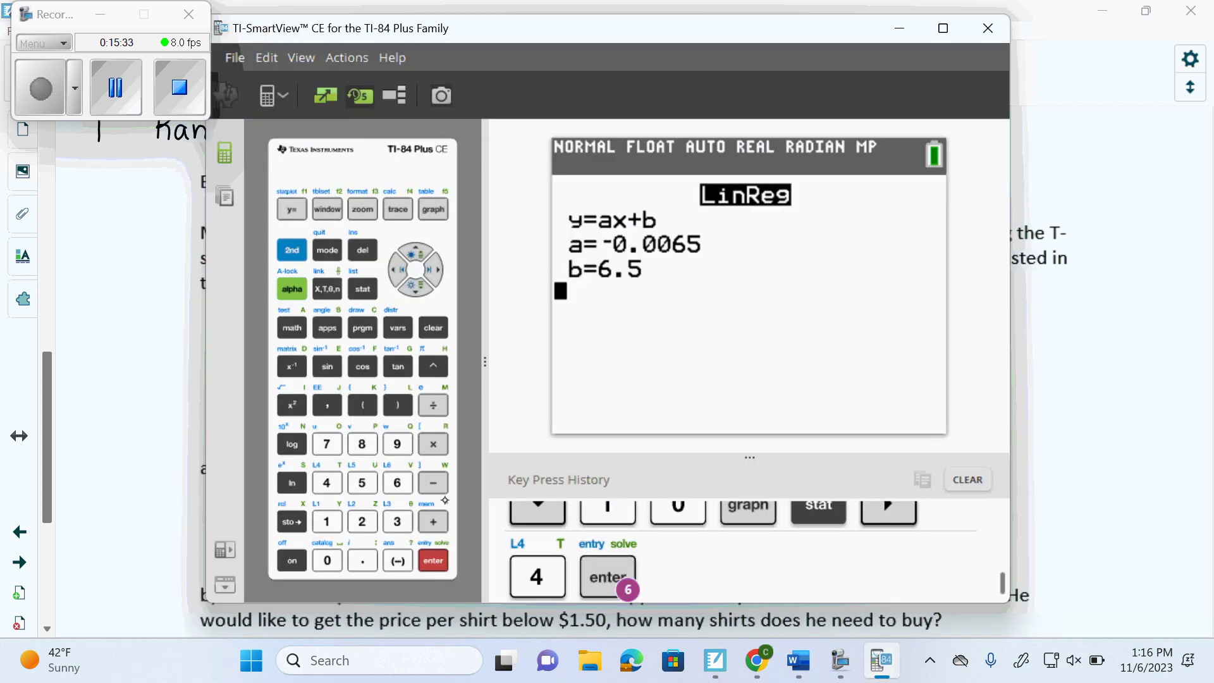
pyautogui.click(715, 660)
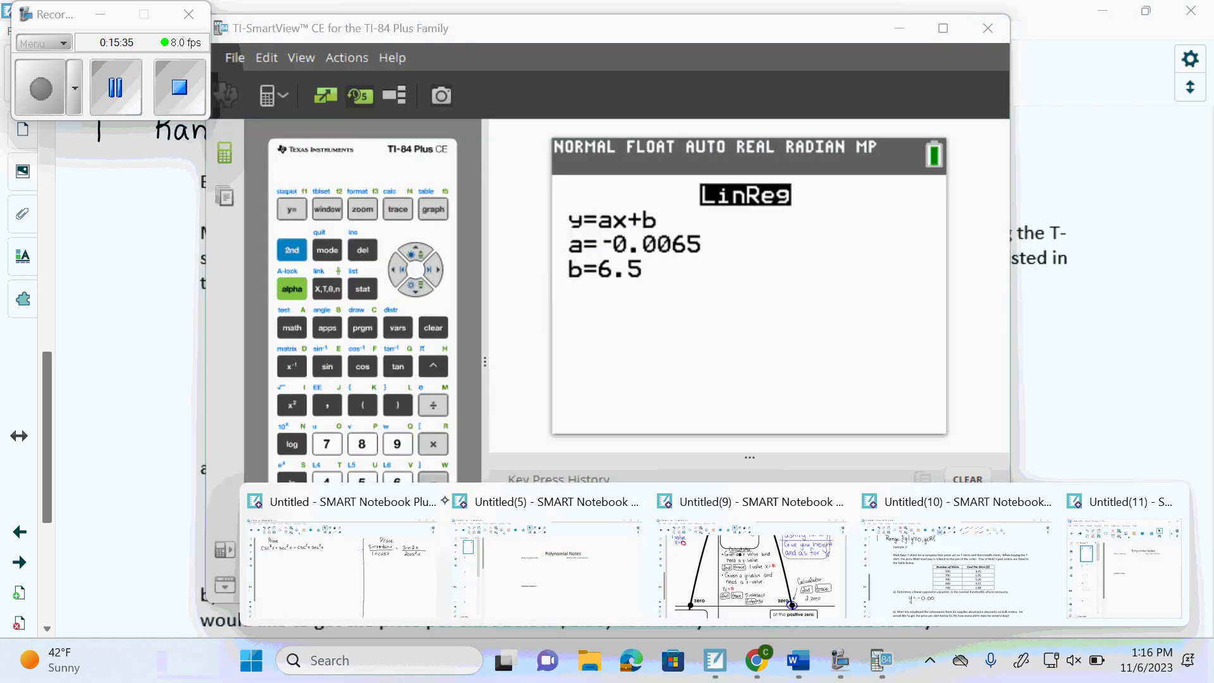
pyautogui.click(955, 566)
pyautogui.moveTo(475, 497)
pyautogui.mouseDown()
pyautogui.moveTo(470, 516)
pyautogui.moveTo(524, 518)
pyautogui.moveTo(514, 520)
pyautogui.mouseUp()
pyautogui.hotkey('alt', 'Tab')
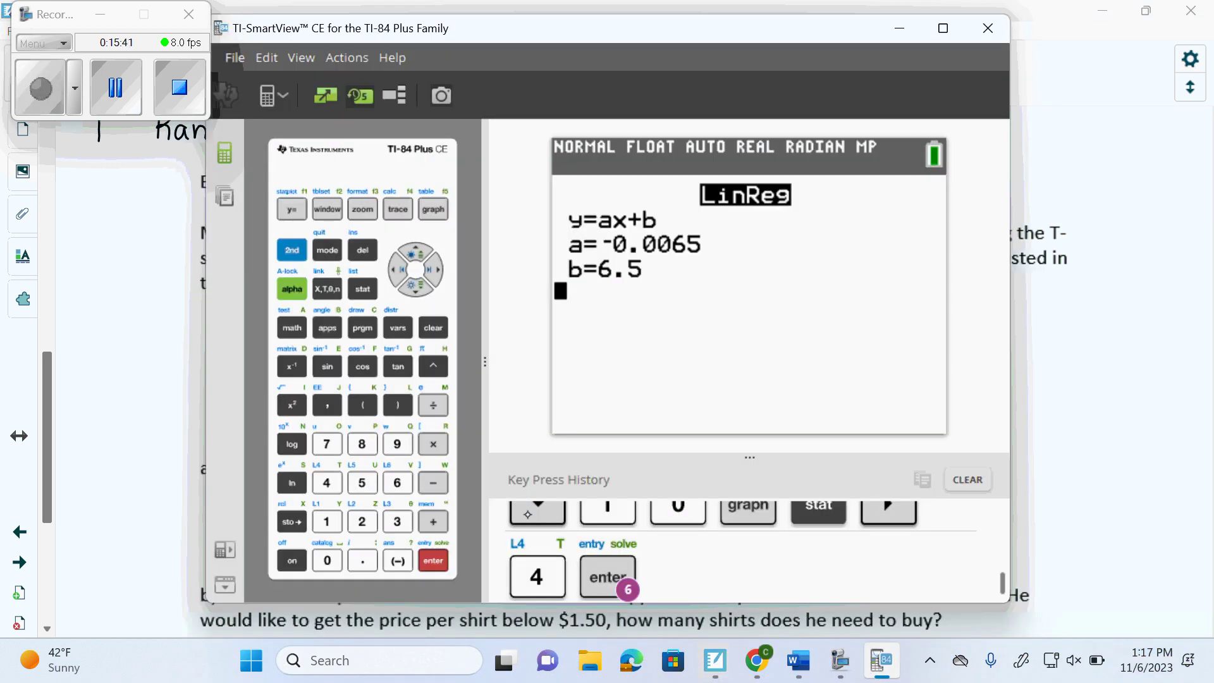
pyautogui.hotkey('alt', 'Tab')
pyautogui.moveTo(545, 503)
pyautogui.mouseDown()
pyautogui.moveTo(546, 523)
pyautogui.moveTo(581, 513)
pyautogui.moveTo(567, 502)
pyautogui.mouseUp()
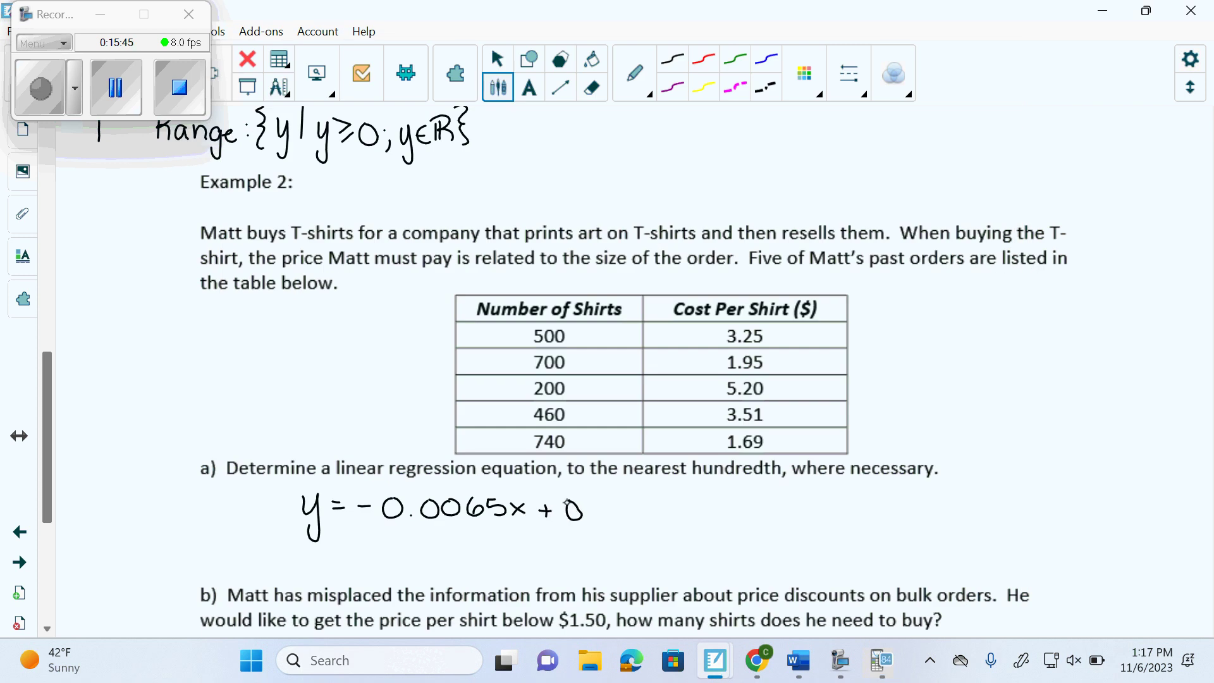
pyautogui.hotkey('alt', 'Tab')
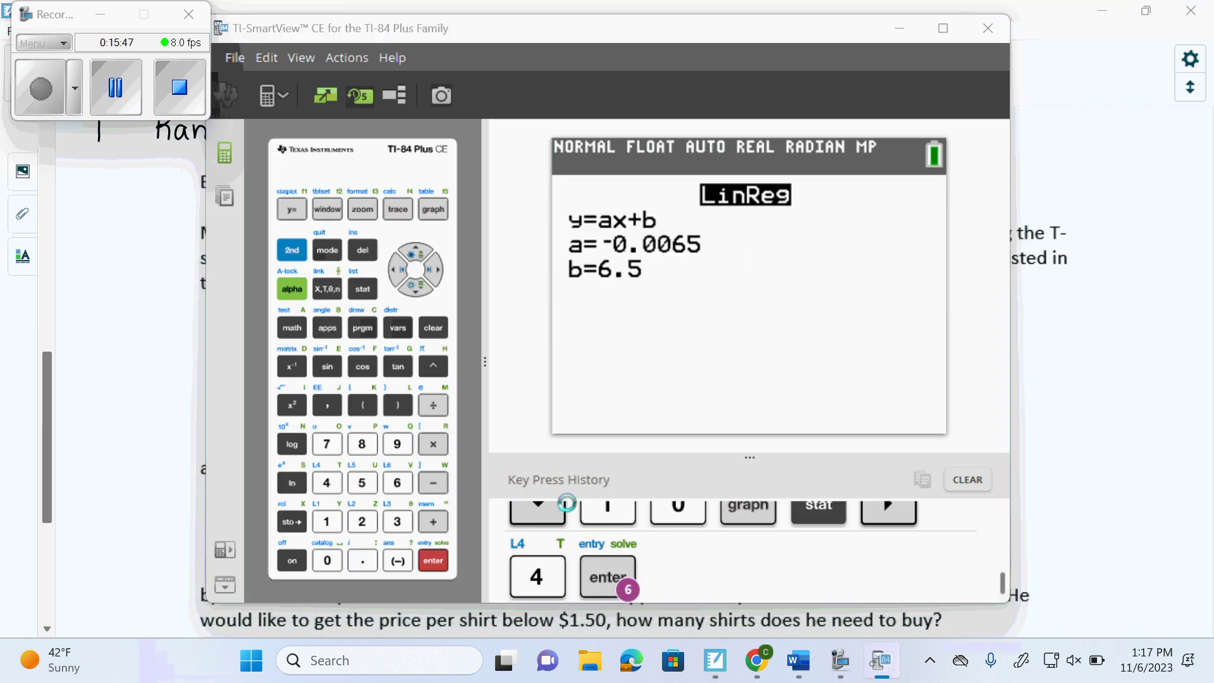
pyautogui.hotkey('alt', 'Tab')
pyautogui.moveTo(572, 489)
pyautogui.mouseDown()
pyautogui.moveTo(581, 514)
pyautogui.moveTo(566, 501)
pyautogui.moveTo(571, 489)
pyautogui.moveTo(567, 515)
pyautogui.moveTo(580, 504)
pyautogui.moveTo(570, 517)
pyautogui.moveTo(605, 517)
pyautogui.mouseUp()
pyautogui.click(591, 518)
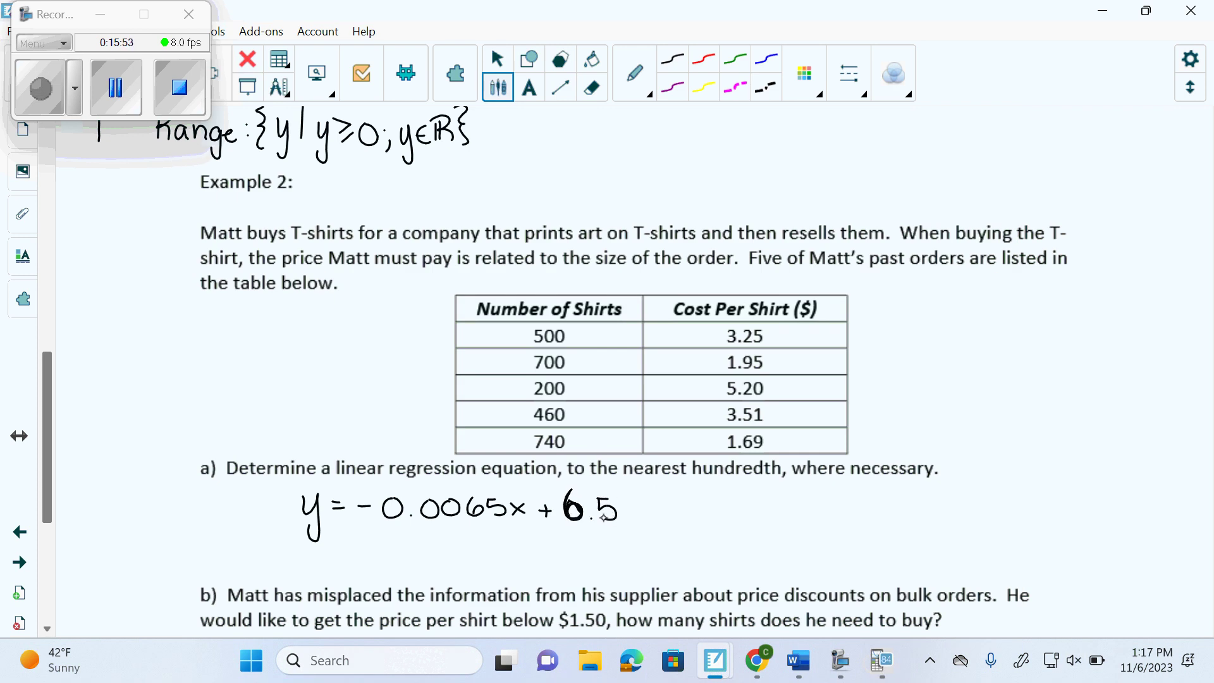
# - Strike out 'to the nearest hundredth' and label the table columns x and y
pyautogui.moveTo(49, 500); pyautogui.dragTo(50, 536)
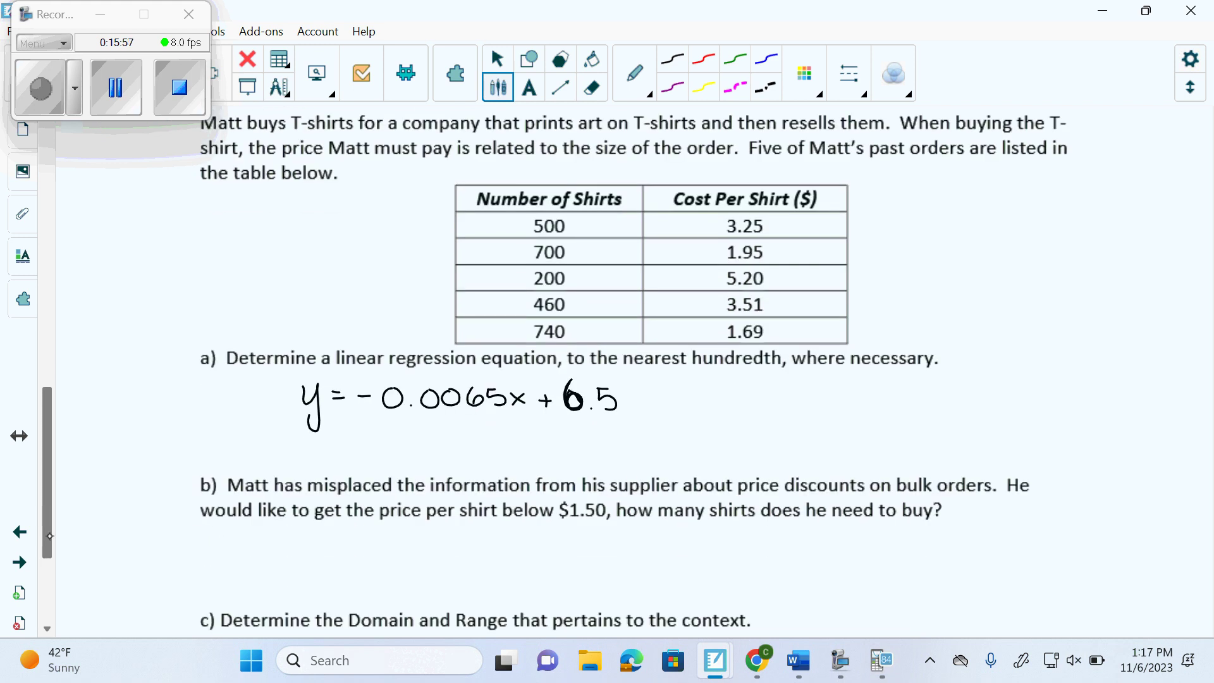
pyautogui.moveTo(576, 359)
pyautogui.mouseDown()
pyautogui.moveTo(787, 358)
pyautogui.moveTo(582, 362)
pyautogui.mouseUp()
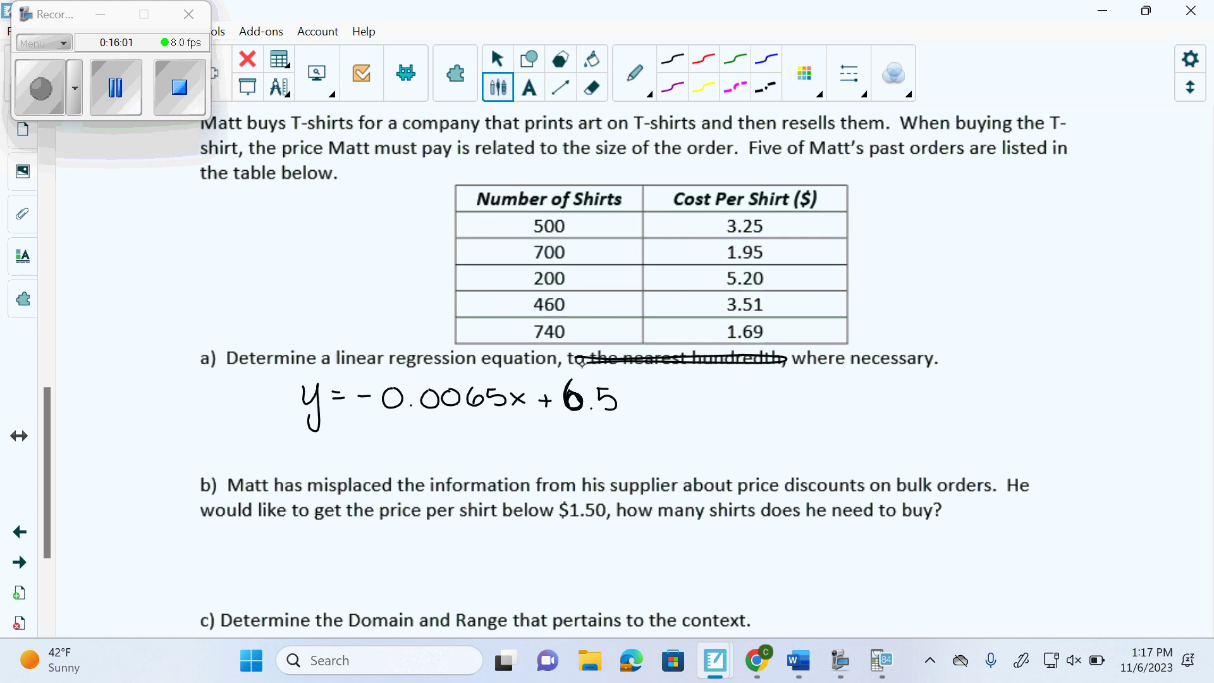
pyautogui.moveTo(47, 535); pyautogui.dragTo(47, 560)
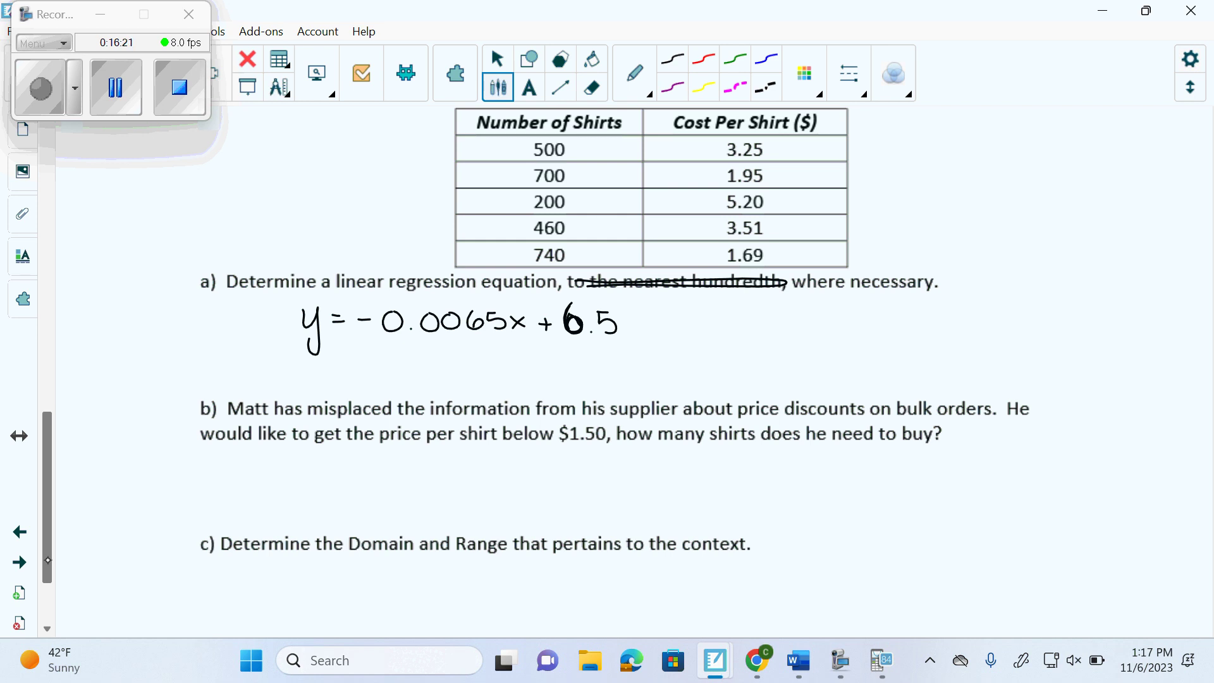
pyautogui.scroll(2, 48, 560)
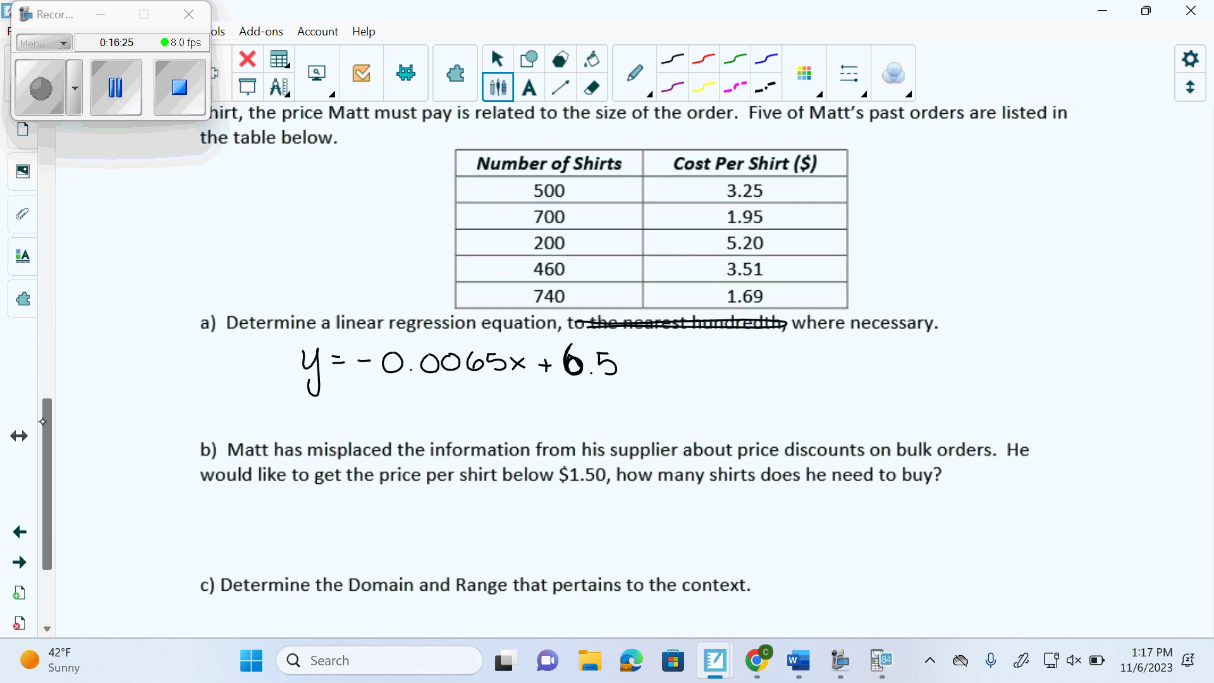
pyautogui.moveTo(548, 131)
pyautogui.mouseDown()
pyautogui.moveTo(560, 145)
pyautogui.moveTo(548, 145)
pyautogui.mouseUp()
pyautogui.moveTo(737, 132); pyautogui.dragTo(748, 157)
# - Handwrite Y2 = $1.50 under part b)
pyautogui.moveTo(264, 499); pyautogui.dragTo(278, 520)
pyautogui.moveTo(286, 500)
pyautogui.mouseDown()
pyautogui.moveTo(277, 539)
pyautogui.moveTo(310, 516)
pyautogui.mouseUp()
pyautogui.moveTo(317, 507)
pyautogui.mouseDown()
pyautogui.moveTo(331, 504)
pyautogui.moveTo(316, 525)
pyautogui.moveTo(326, 535)
pyautogui.moveTo(344, 533)
pyautogui.moveTo(377, 501)
pyautogui.moveTo(377, 522)
pyautogui.moveTo(359, 526)
pyautogui.mouseUp()
pyautogui.click(355, 522)
pyautogui.moveTo(393, 500)
pyautogui.mouseDown()
pyautogui.moveTo(386, 525)
pyautogui.moveTo(393, 501)
pyautogui.mouseUp()
pyautogui.moveTo(277, 533); pyautogui.dragTo(299, 540)
# - In TI-SmartView CE, enter Y2 = 1.5 and graph it with the regression line
pyautogui.hotkey('alt', 'Tab')
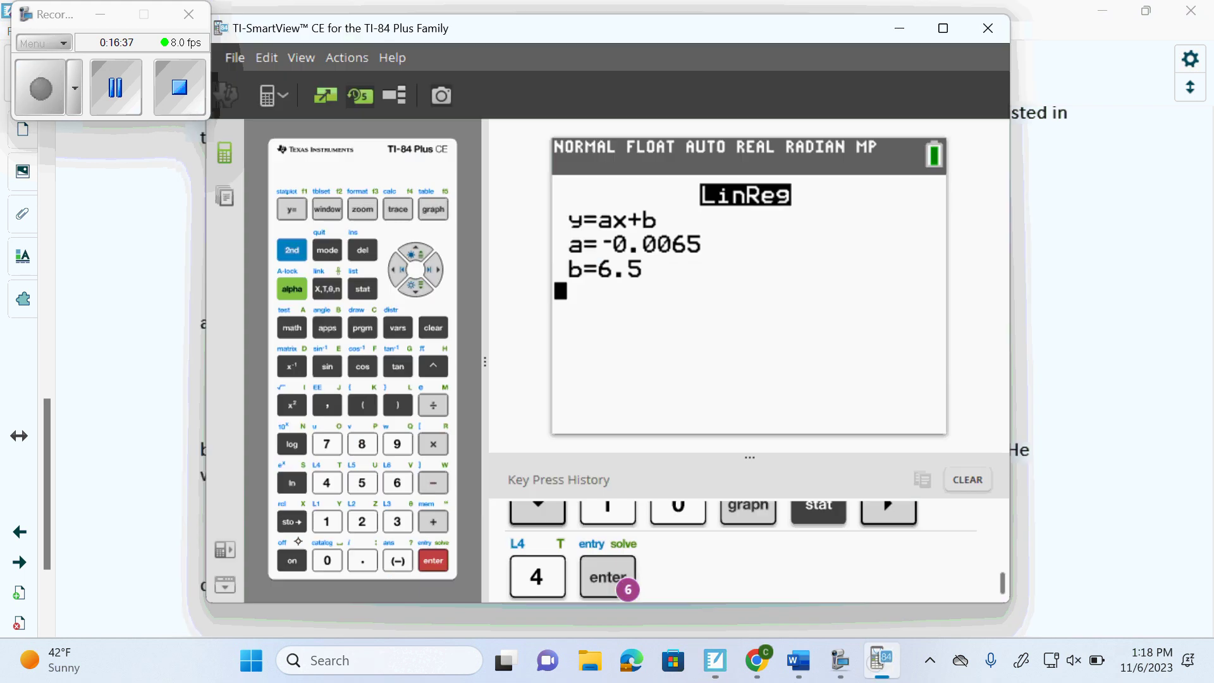
pyautogui.click(292, 210)
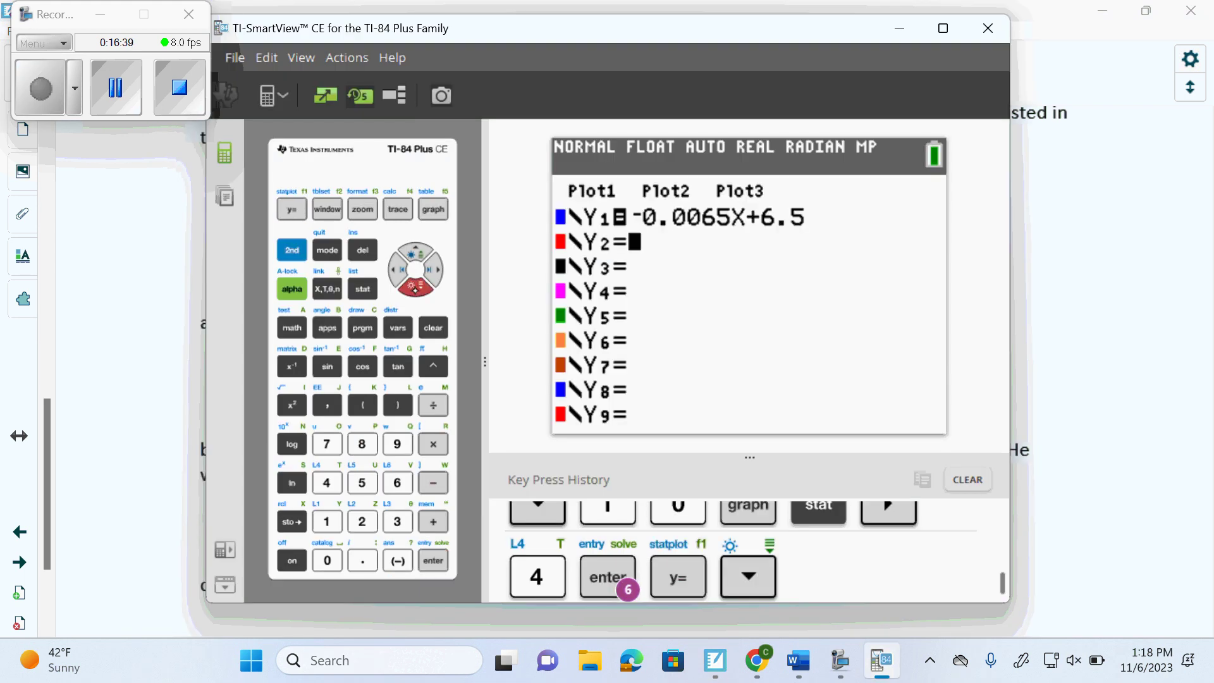
pyautogui.click(326, 521)
pyautogui.click(363, 561)
pyautogui.click(362, 483)
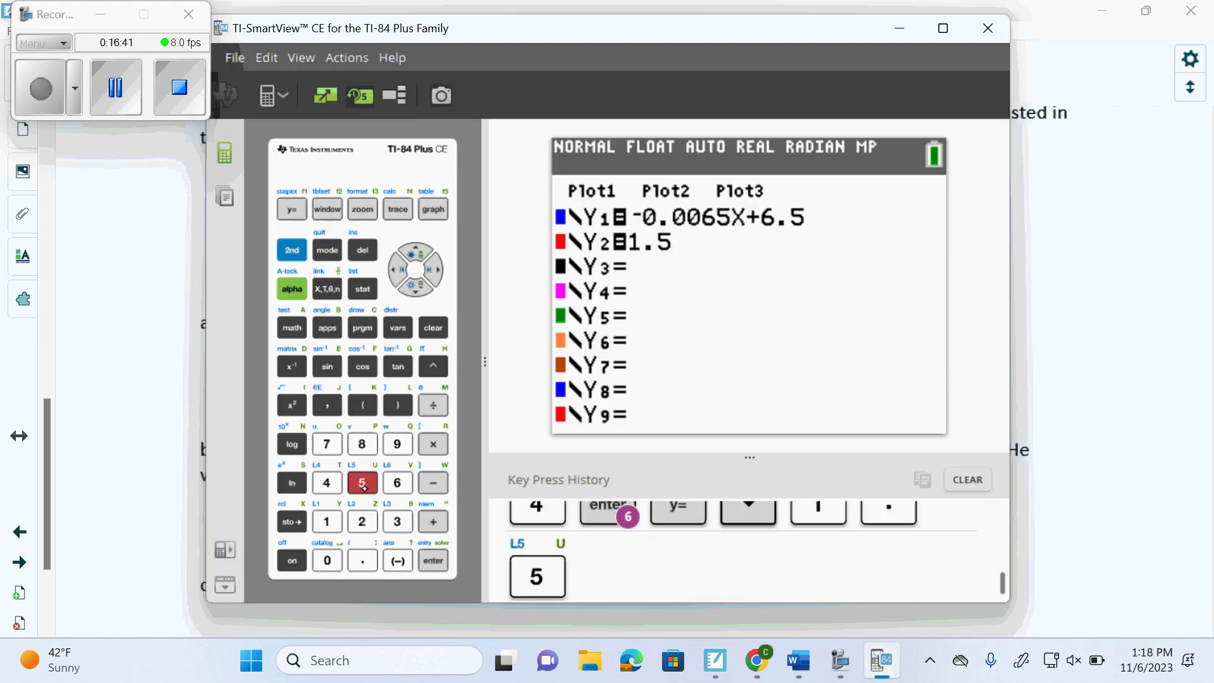
pyautogui.click(433, 211)
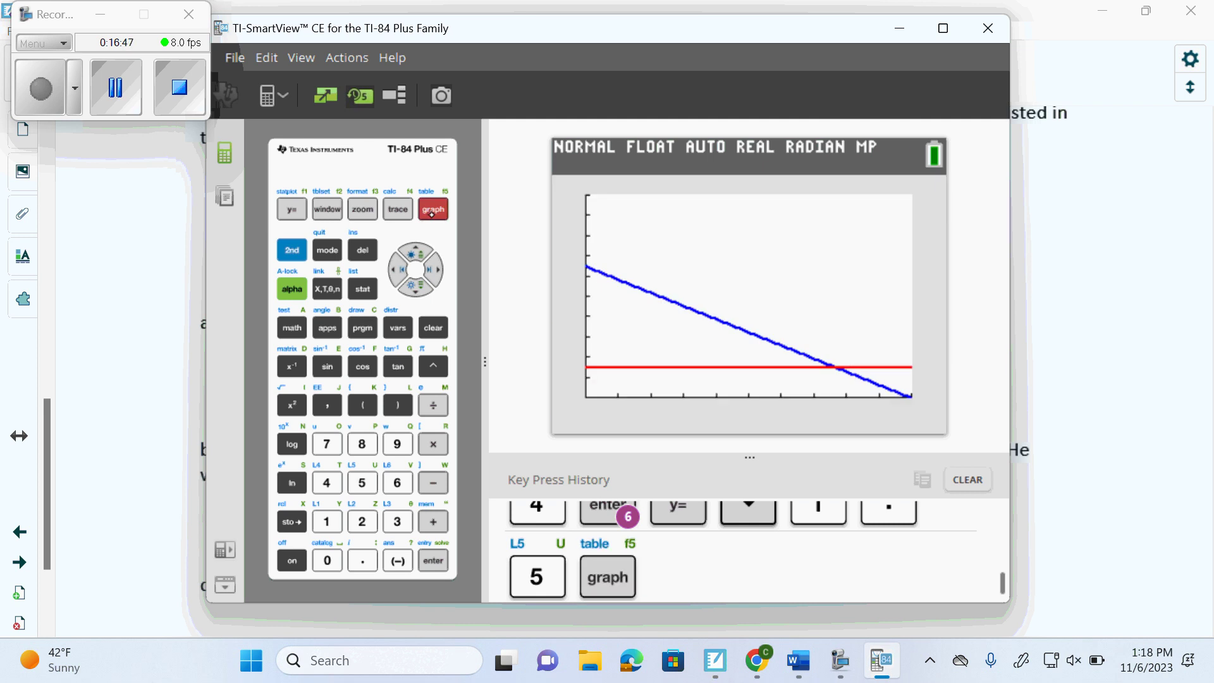
# - Find the intersection of the two lines at X=769.23077, Y=1.5
pyautogui.click(292, 251)
pyautogui.click(397, 210)
pyautogui.click(362, 482)
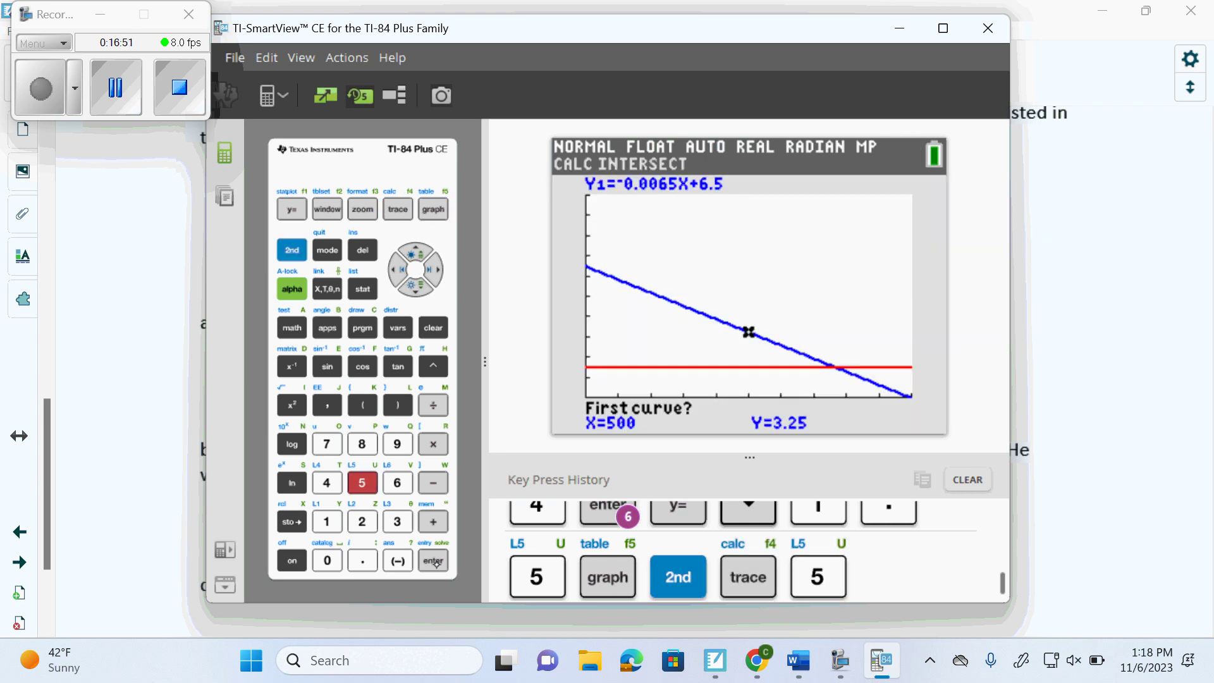
pyautogui.click(433, 561)
pyautogui.click(434, 561)
pyautogui.click(433, 561)
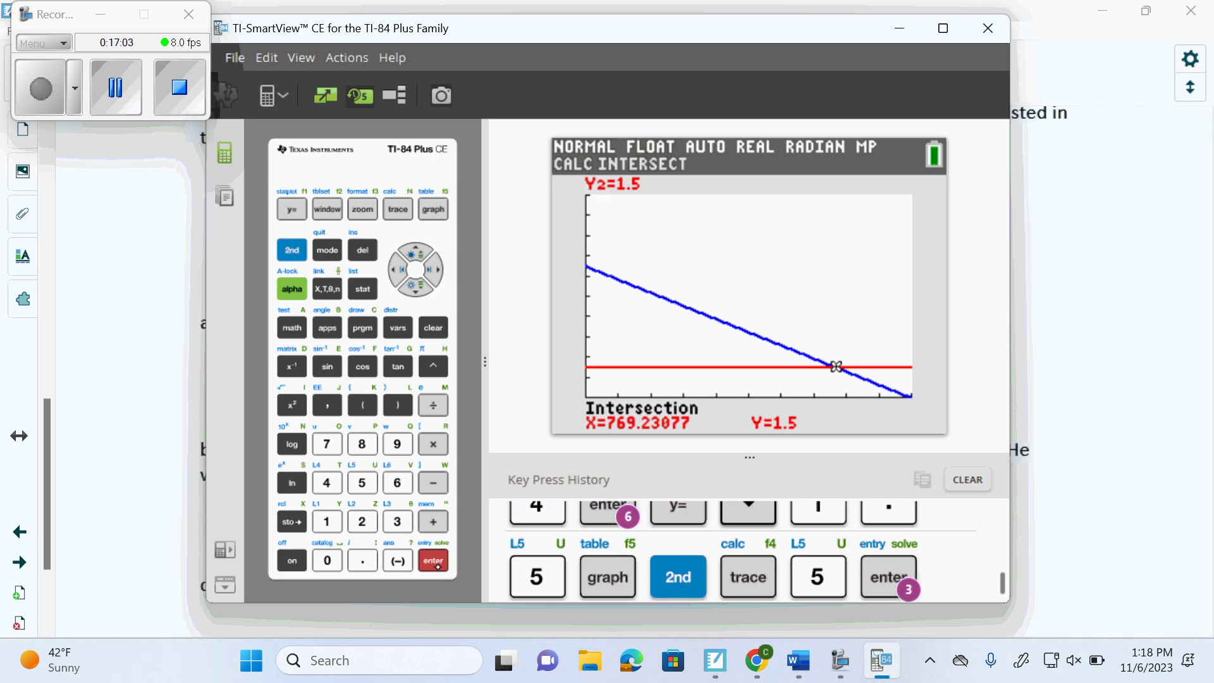
# - Write 770 beside Y2 = $1.50 on the worksheet
pyautogui.click(128, 565)
pyautogui.moveTo(472, 506)
pyautogui.mouseDown()
pyautogui.moveTo(500, 508)
pyautogui.moveTo(490, 536)
pyautogui.moveTo(516, 536)
pyautogui.mouseUp()
pyautogui.moveTo(531, 513)
pyautogui.mouseDown()
pyautogui.moveTo(534, 534)
pyautogui.moveTo(534, 511)
pyautogui.mouseUp()
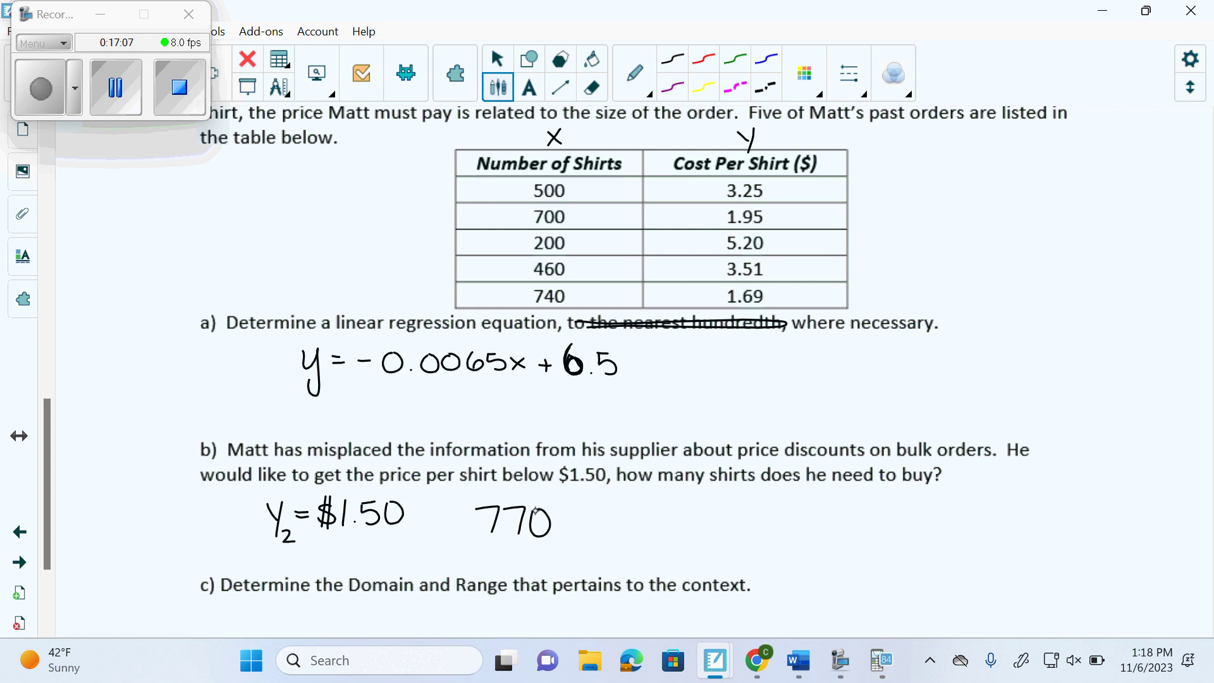
# - Begin writing the answer sentence after 770, then undo the false start
pyautogui.click(569, 536)
pyautogui.moveTo(627, 494)
pyautogui.mouseDown()
pyautogui.moveTo(620, 518)
pyautogui.moveTo(632, 516)
pyautogui.mouseUp()
pyautogui.moveTo(622, 505)
pyautogui.mouseDown()
pyautogui.moveTo(651, 513)
pyautogui.moveTo(676, 500)
pyautogui.moveTo(679, 518)
pyautogui.moveTo(688, 506)
pyautogui.moveTo(720, 521)
pyautogui.moveTo(730, 510)
pyautogui.moveTo(771, 519)
pyautogui.moveTo(783, 501)
pyautogui.moveTo(848, 502)
pyautogui.moveTo(864, 509)
pyautogui.moveTo(860, 537)
pyautogui.mouseUp()
pyautogui.moveTo(909, 497); pyautogui.dragTo(891, 510)
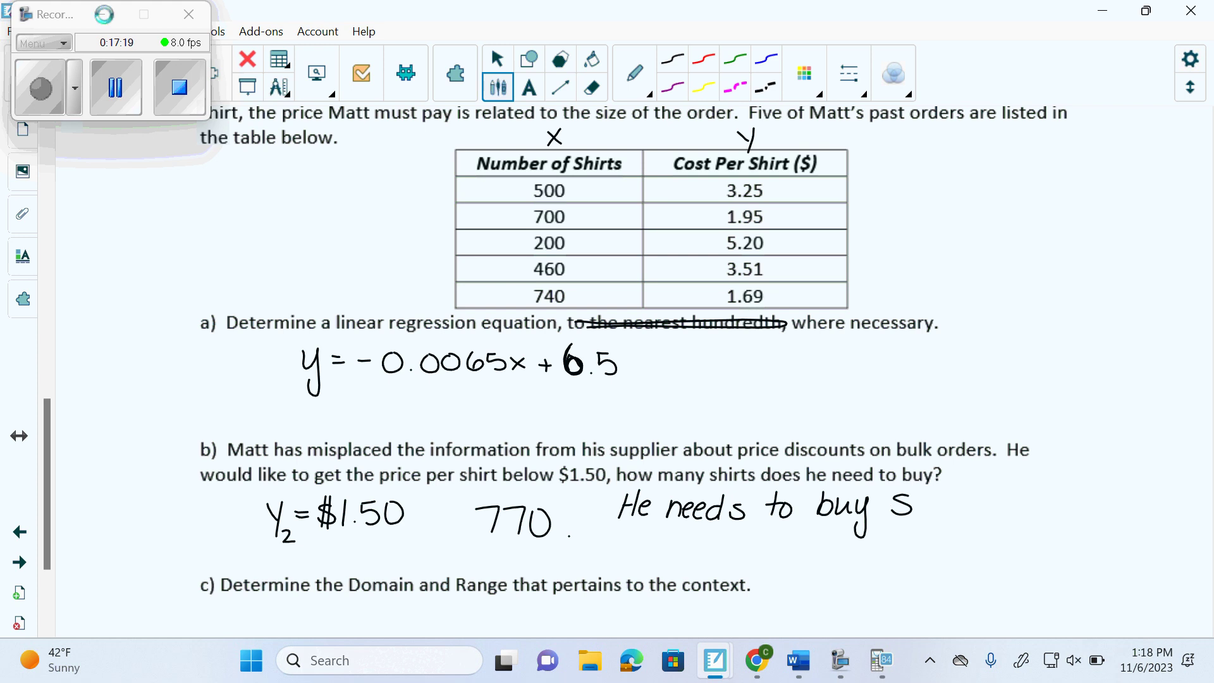
pyautogui.click(108, 59)
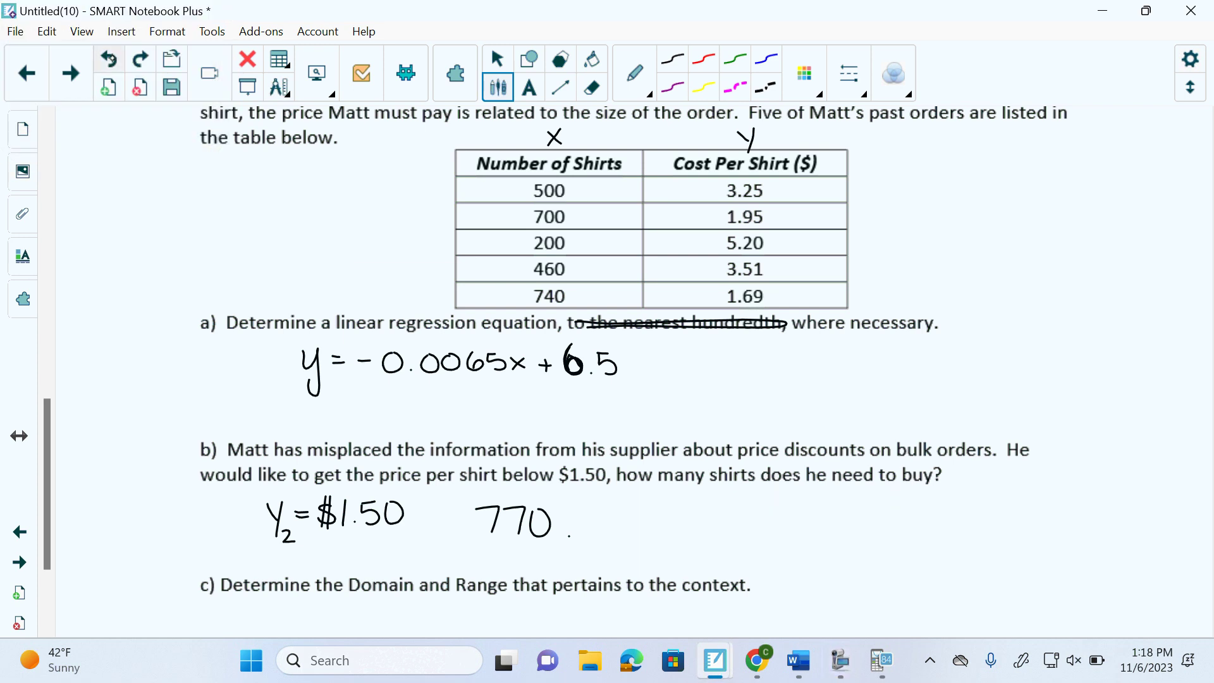
# - Handwrite 'He needs to buy 770 shirts to get the price per shirt below $1.50.'
pyautogui.moveTo(691, 495); pyautogui.dragTo(678, 522)
pyautogui.moveTo(706, 492)
pyautogui.mouseDown()
pyautogui.moveTo(695, 521)
pyautogui.moveTo(705, 508)
pyautogui.mouseUp()
pyautogui.moveTo(710, 513)
pyautogui.mouseDown()
pyautogui.moveTo(780, 505)
pyautogui.moveTo(777, 514)
pyautogui.moveTo(813, 496)
pyautogui.moveTo(805, 518)
pyautogui.moveTo(960, 497)
pyautogui.moveTo(945, 526)
pyautogui.moveTo(1026, 490)
pyautogui.moveTo(1015, 511)
pyautogui.moveTo(1048, 492)
pyautogui.moveTo(1087, 509)
pyautogui.moveTo(1149, 498)
pyautogui.mouseUp()
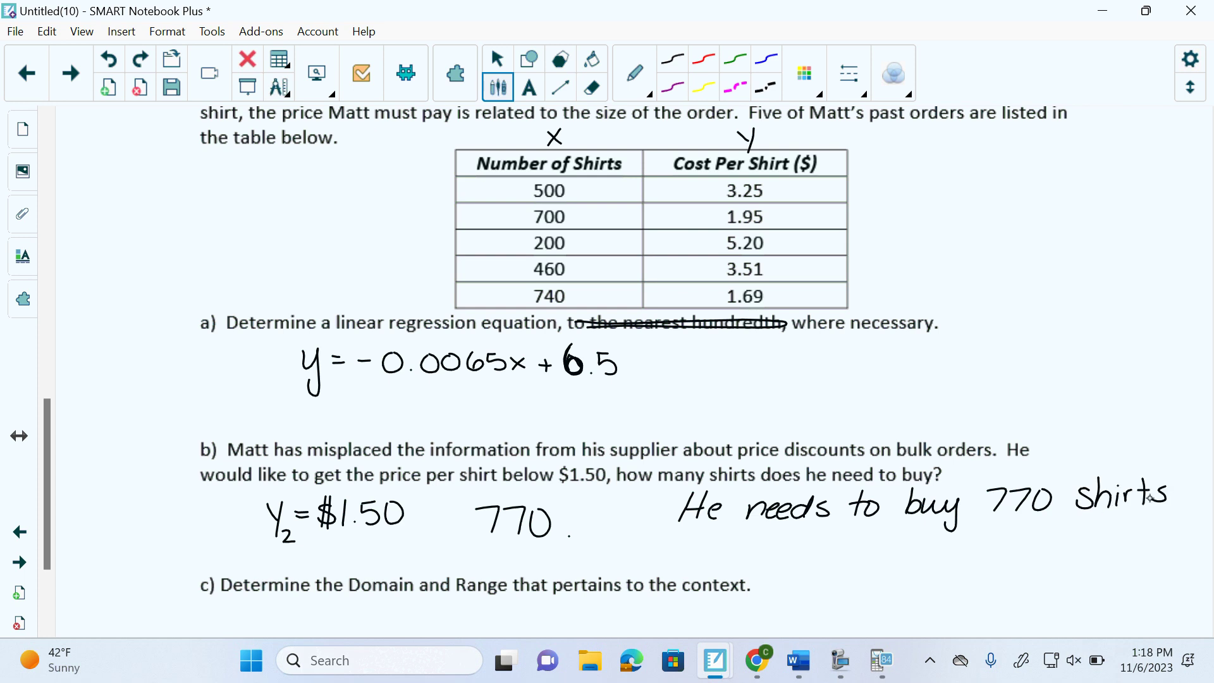
pyautogui.moveTo(658, 524)
pyautogui.mouseDown()
pyautogui.moveTo(658, 536)
pyautogui.moveTo(790, 540)
pyautogui.moveTo(814, 556)
pyautogui.moveTo(850, 536)
pyautogui.moveTo(896, 566)
pyautogui.moveTo(934, 541)
pyautogui.moveTo(1034, 541)
pyautogui.moveTo(1052, 525)
pyautogui.moveTo(1068, 543)
pyautogui.moveTo(1100, 549)
pyautogui.moveTo(1134, 530)
pyautogui.mouseUp()
pyautogui.moveTo(1082, 564)
pyautogui.mouseDown()
pyautogui.moveTo(1074, 589)
pyautogui.moveTo(1117, 574)
pyautogui.moveTo(1137, 568)
pyautogui.mouseUp()
pyautogui.click(1101, 585)
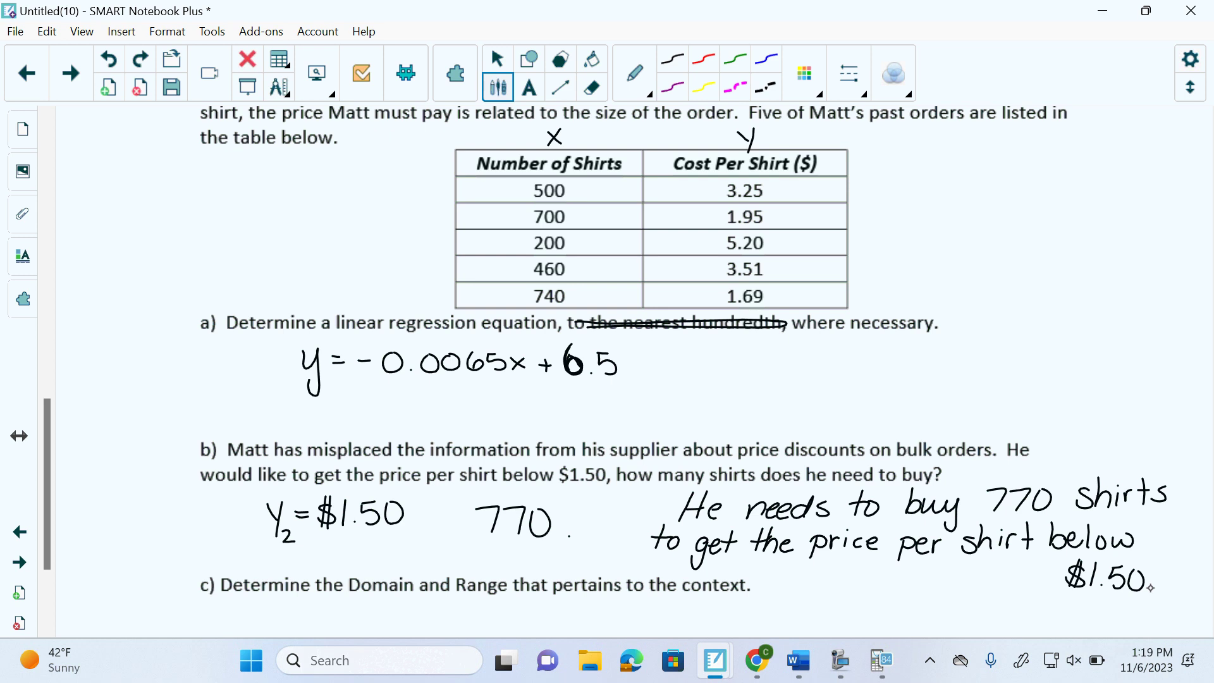
# - Write Domain {x | x ≥ 0, x ∈ R} under part c)
pyautogui.scroll(-1, 46, 569)
pyautogui.scroll(1, 45, 556)
pyautogui.moveTo(45, 541); pyautogui.dragTo(52, 557)
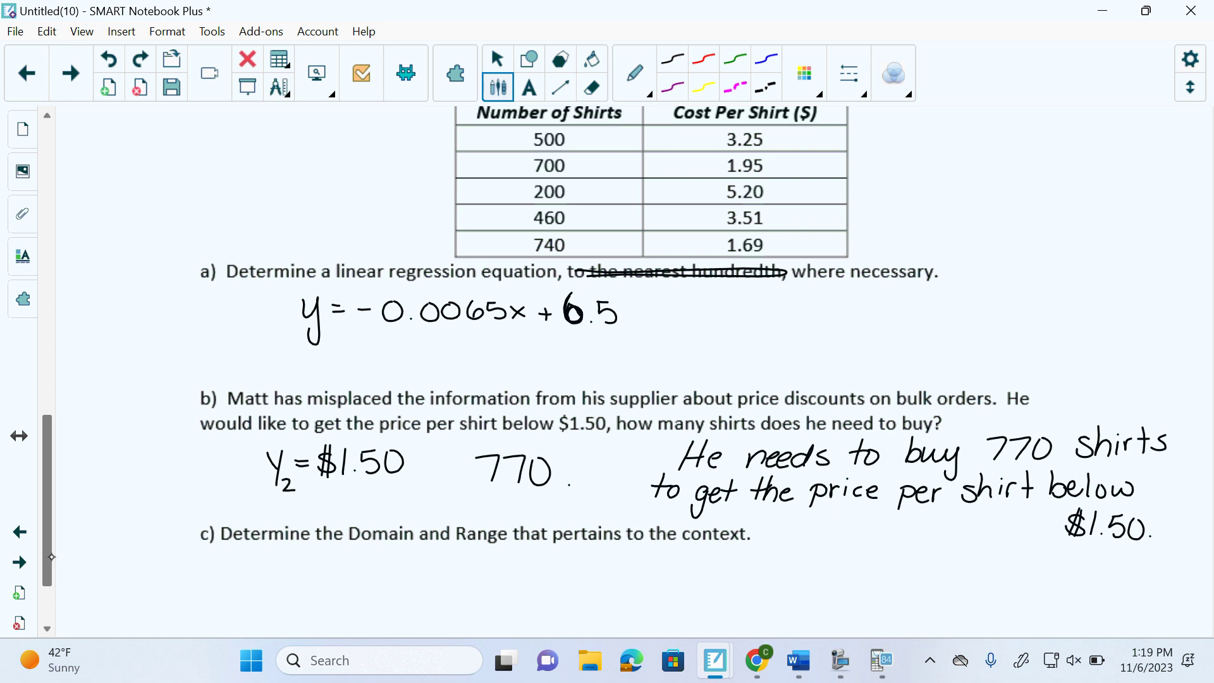
pyautogui.moveTo(218, 553)
pyautogui.mouseDown()
pyautogui.moveTo(220, 576)
pyautogui.moveTo(249, 563)
pyautogui.moveTo(334, 575)
pyautogui.moveTo(344, 558)
pyautogui.moveTo(346, 581)
pyautogui.moveTo(393, 568)
pyautogui.moveTo(387, 578)
pyautogui.mouseUp()
pyautogui.click(328, 561)
pyautogui.click(328, 570)
pyautogui.moveTo(390, 555); pyautogui.dragTo(405, 574)
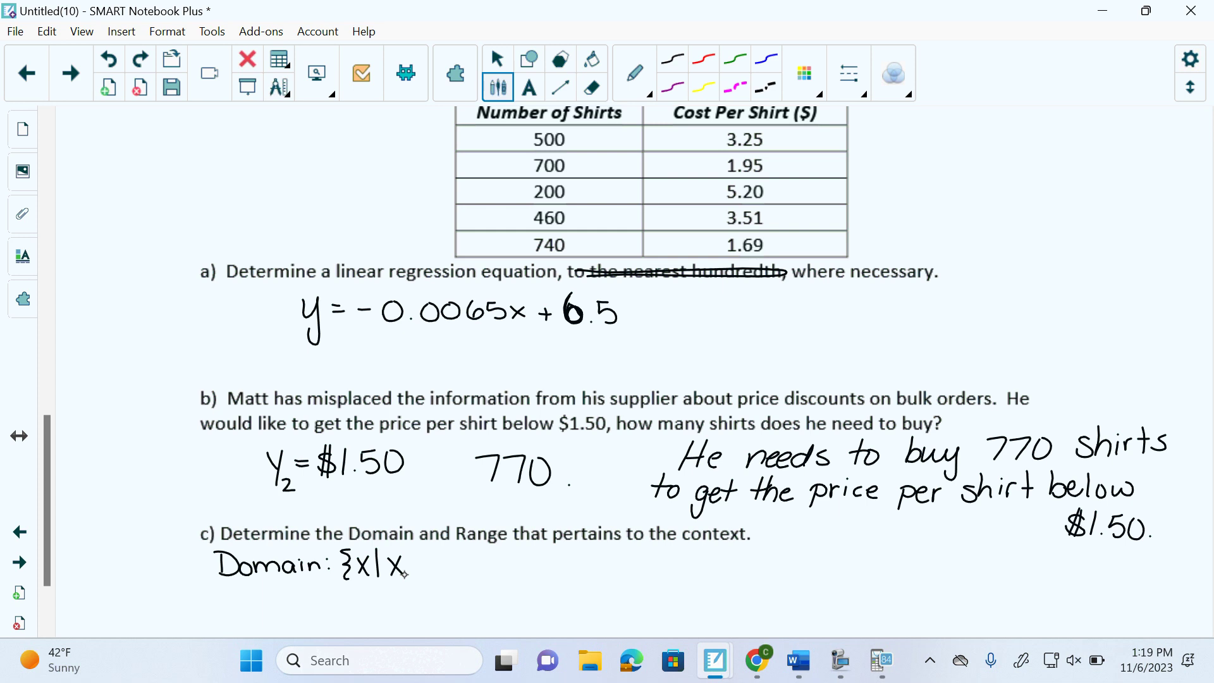
pyautogui.moveTo(411, 555)
pyautogui.mouseDown()
pyautogui.moveTo(413, 572)
pyautogui.moveTo(440, 557)
pyautogui.moveTo(462, 583)
pyautogui.moveTo(494, 575)
pyautogui.mouseUp()
pyautogui.click(467, 557)
pyautogui.moveTo(493, 555)
pyautogui.mouseDown()
pyautogui.moveTo(478, 577)
pyautogui.moveTo(534, 575)
pyautogui.moveTo(538, 561)
pyautogui.moveTo(539, 575)
pyautogui.mouseUp()
# - Write Range {y | y ≥ 0, y ∈ R} below the domain
pyautogui.moveTo(225, 589)
pyautogui.mouseDown()
pyautogui.moveTo(227, 616)
pyautogui.moveTo(238, 589)
pyautogui.moveTo(242, 616)
pyautogui.moveTo(254, 600)
pyautogui.moveTo(274, 613)
pyautogui.moveTo(289, 604)
pyautogui.moveTo(289, 627)
pyautogui.moveTo(298, 612)
pyautogui.moveTo(341, 619)
pyautogui.mouseUp()
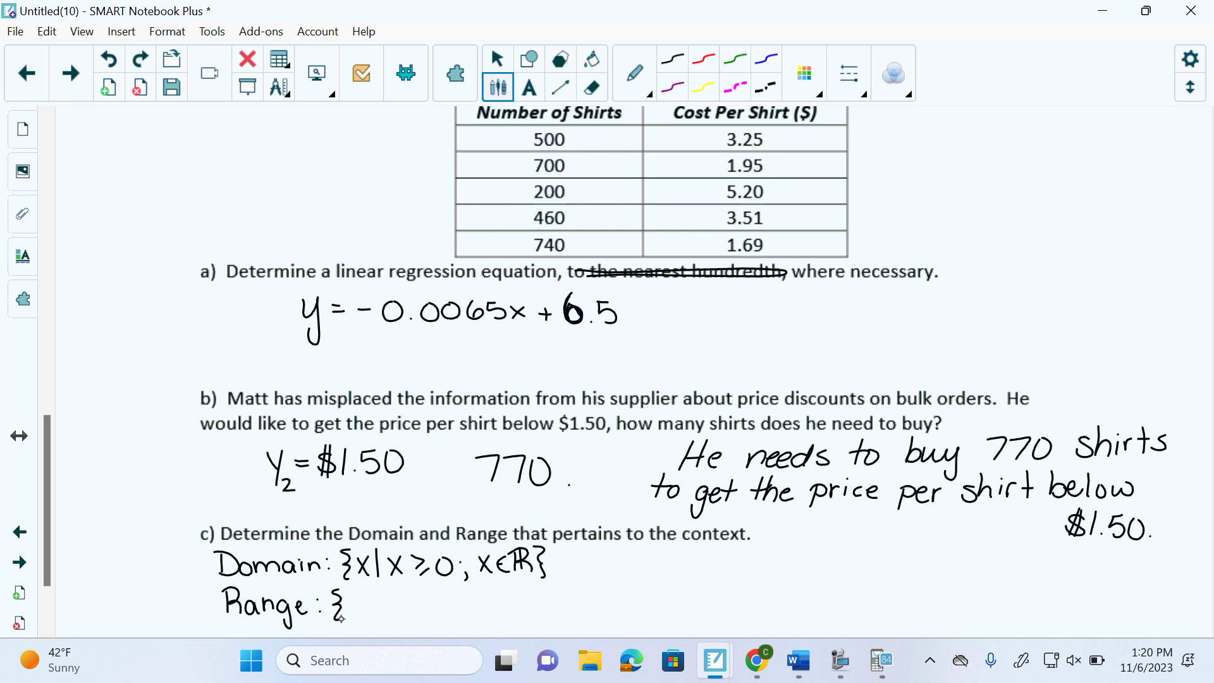
pyautogui.moveTo(352, 600)
pyautogui.mouseDown()
pyautogui.moveTo(370, 598)
pyautogui.moveTo(359, 629)
pyautogui.moveTo(383, 620)
pyautogui.mouseUp()
pyautogui.moveTo(392, 600)
pyautogui.mouseDown()
pyautogui.moveTo(424, 602)
pyautogui.moveTo(423, 622)
pyautogui.moveTo(442, 600)
pyautogui.moveTo(453, 616)
pyautogui.moveTo(441, 598)
pyautogui.moveTo(460, 601)
pyautogui.moveTo(463, 621)
pyautogui.moveTo(483, 600)
pyautogui.moveTo(482, 630)
pyautogui.moveTo(506, 607)
pyautogui.mouseUp()
pyautogui.moveTo(510, 597)
pyautogui.mouseDown()
pyautogui.moveTo(511, 622)
pyautogui.moveTo(538, 604)
pyautogui.moveTo(536, 621)
pyautogui.mouseUp()
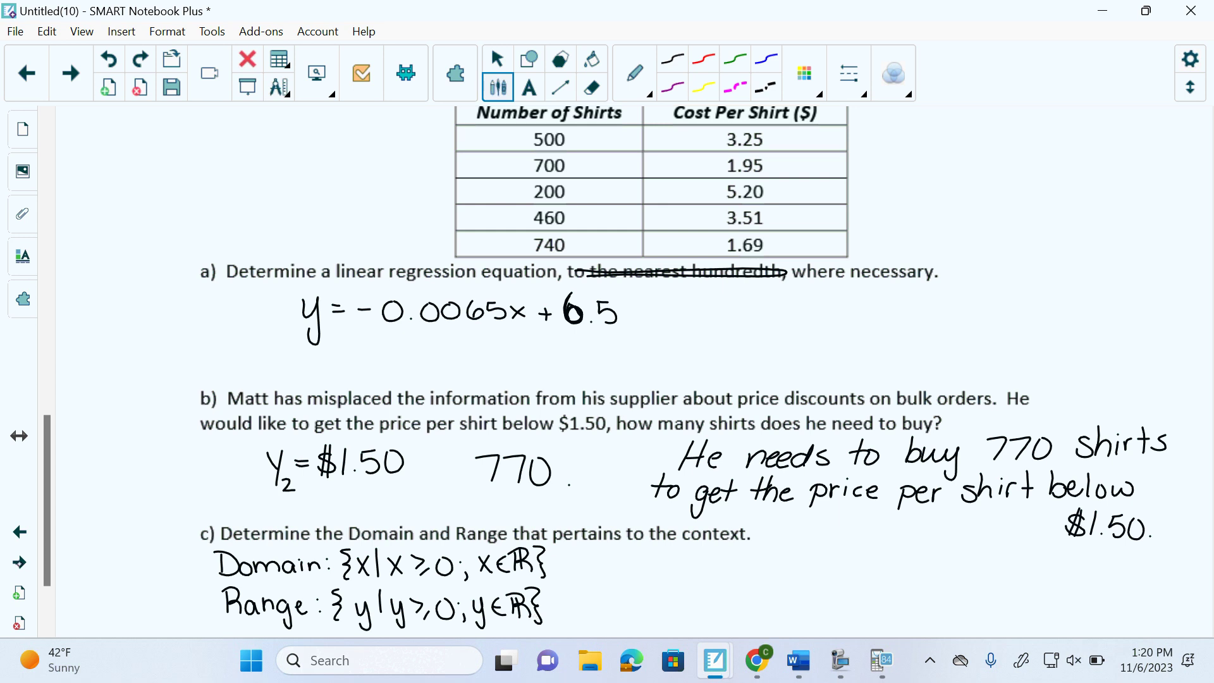
pyautogui.click(19, 562)
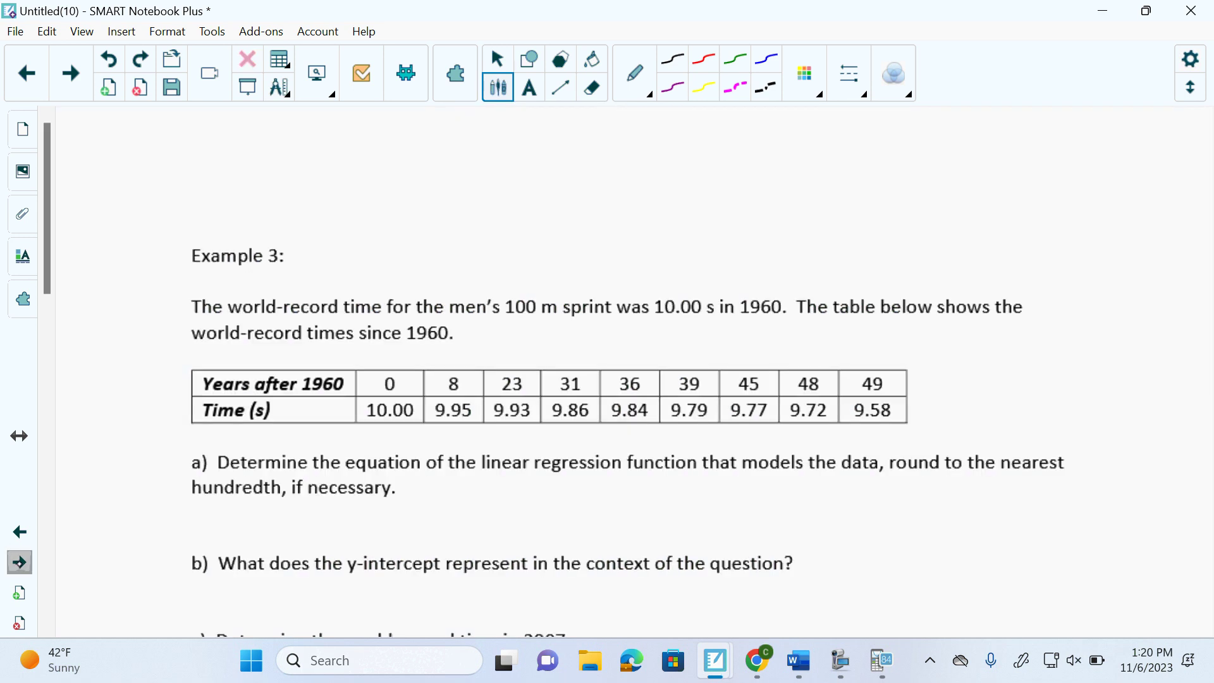
# - Scroll through Example 3's questions a)–d) and back to the sprint-time table
pyautogui.scroll(-4, 607, 372)
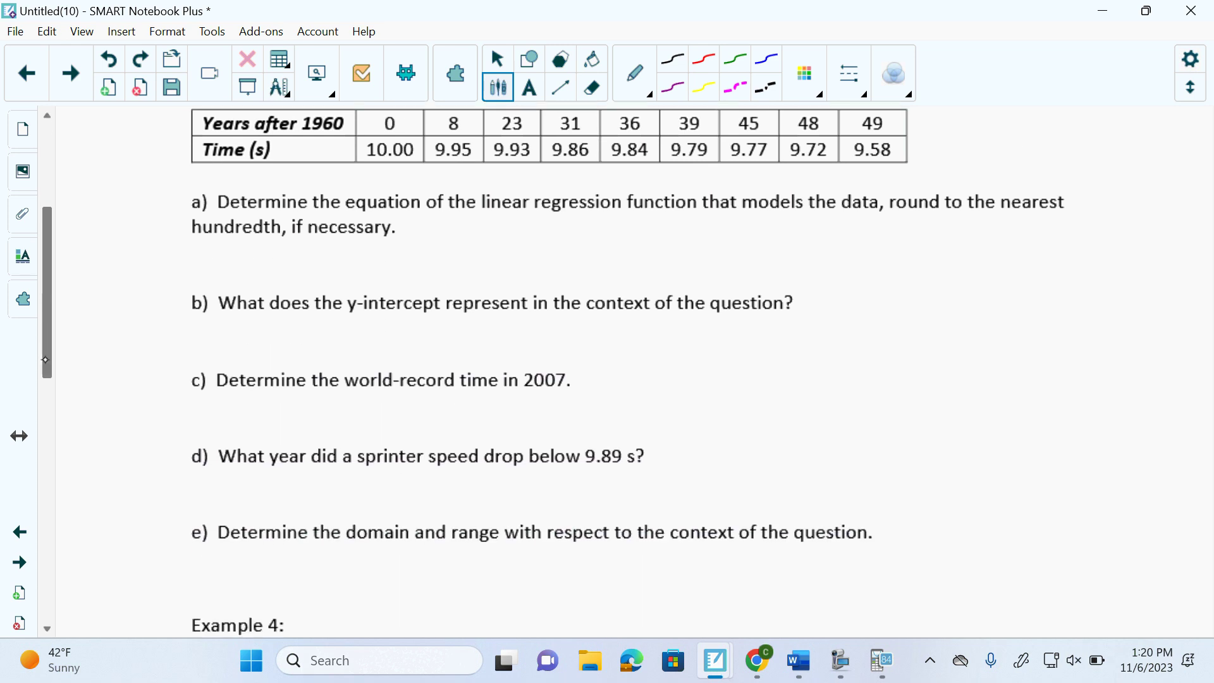
pyautogui.moveTo(45, 359); pyautogui.dragTo(50, 318)
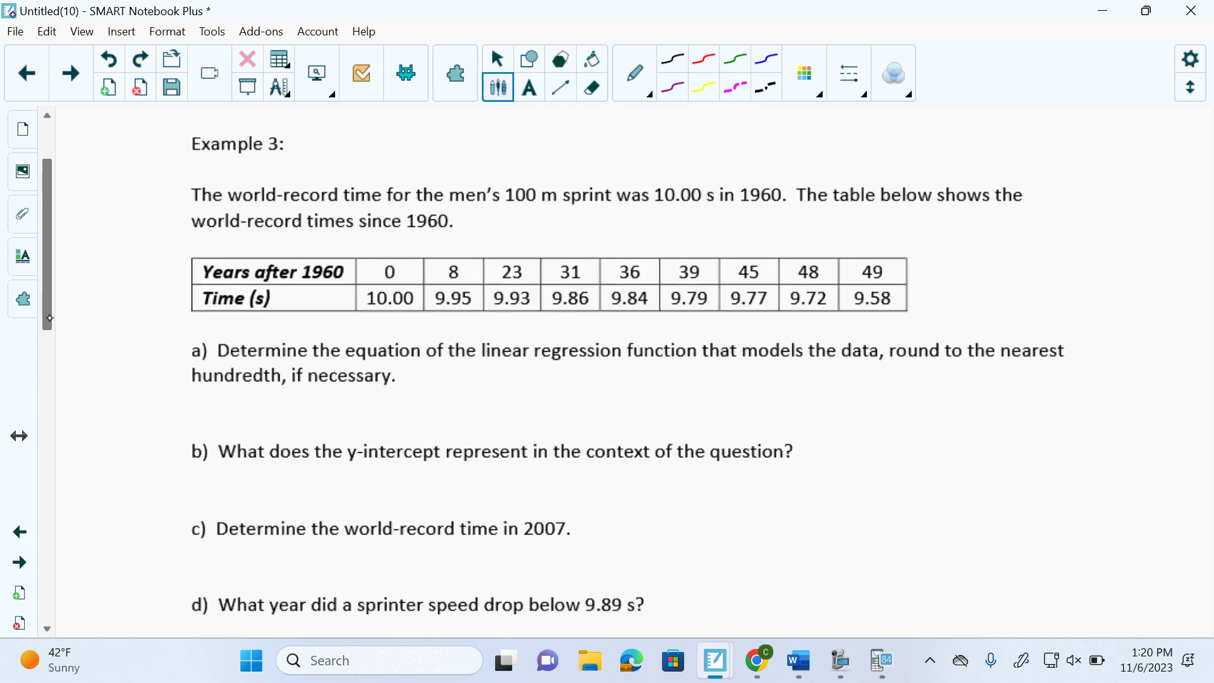
# - Clear Y1 and Y2 in the calculator's equation list, then go back to Example 3
pyautogui.hotkey('alt', 'Tab')
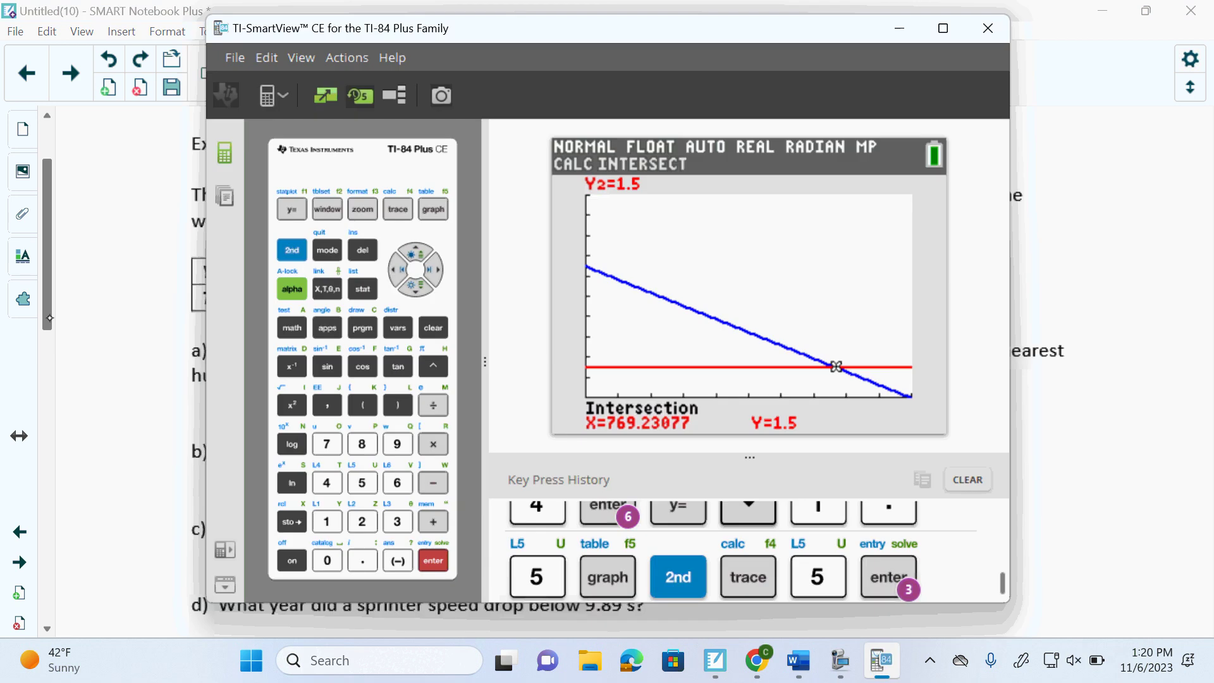
pyautogui.click(433, 328)
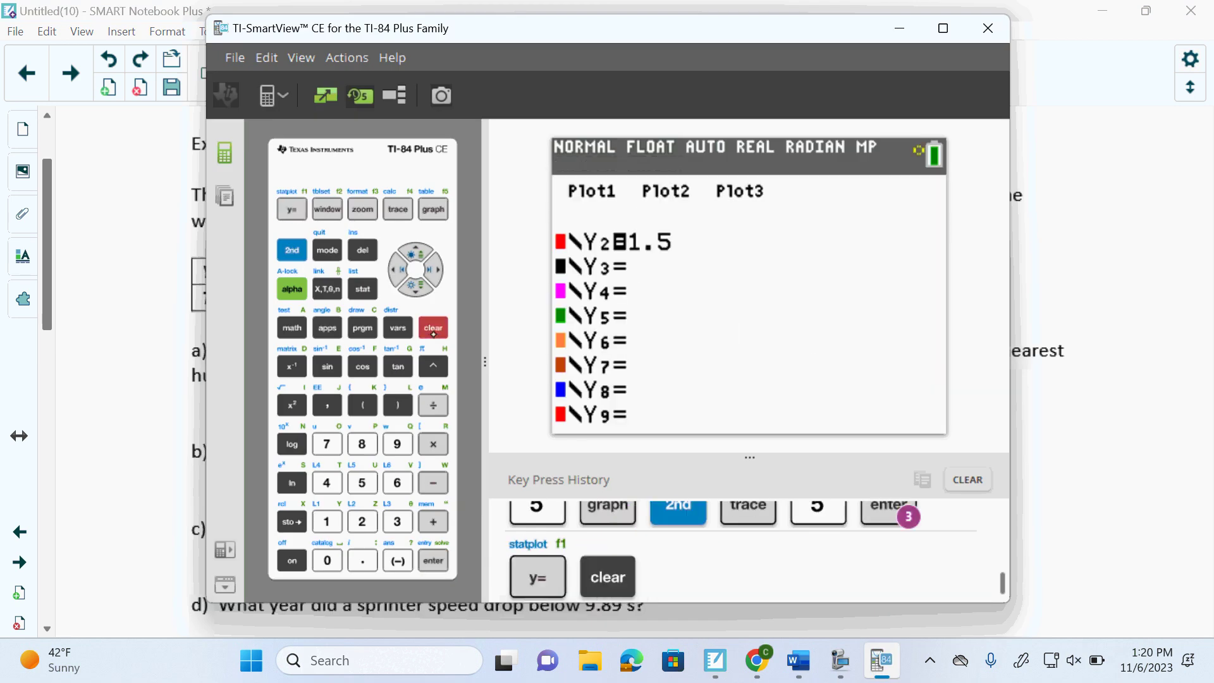
pyautogui.click(416, 286)
pyautogui.click(433, 327)
pyautogui.click(155, 438)
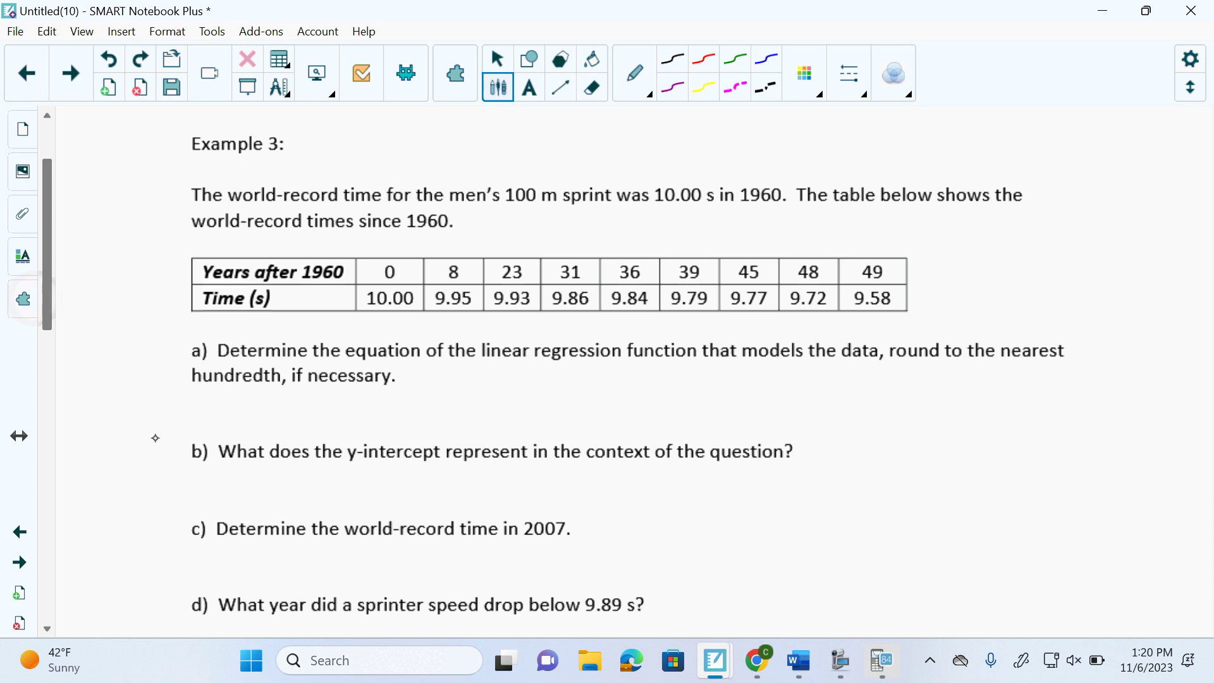
# - Look over the Example 5 page and come back to Example 3
pyautogui.moveTo(43, 307); pyautogui.dragTo(44, 534)
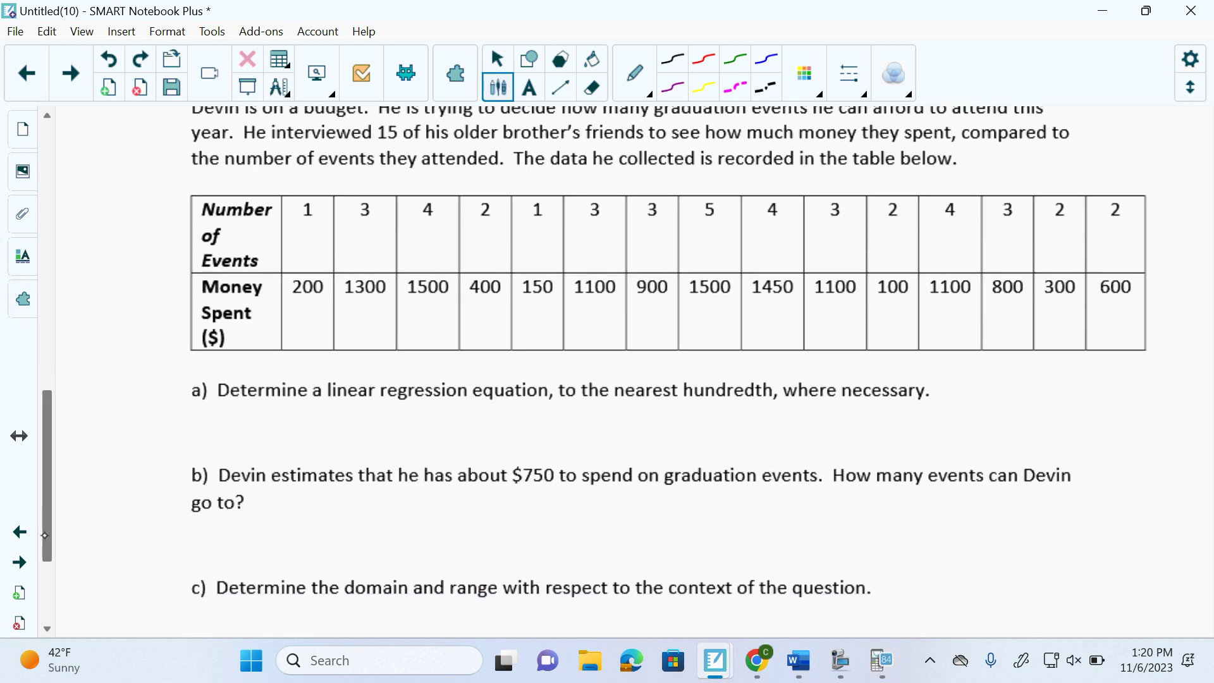
pyautogui.click(19, 562)
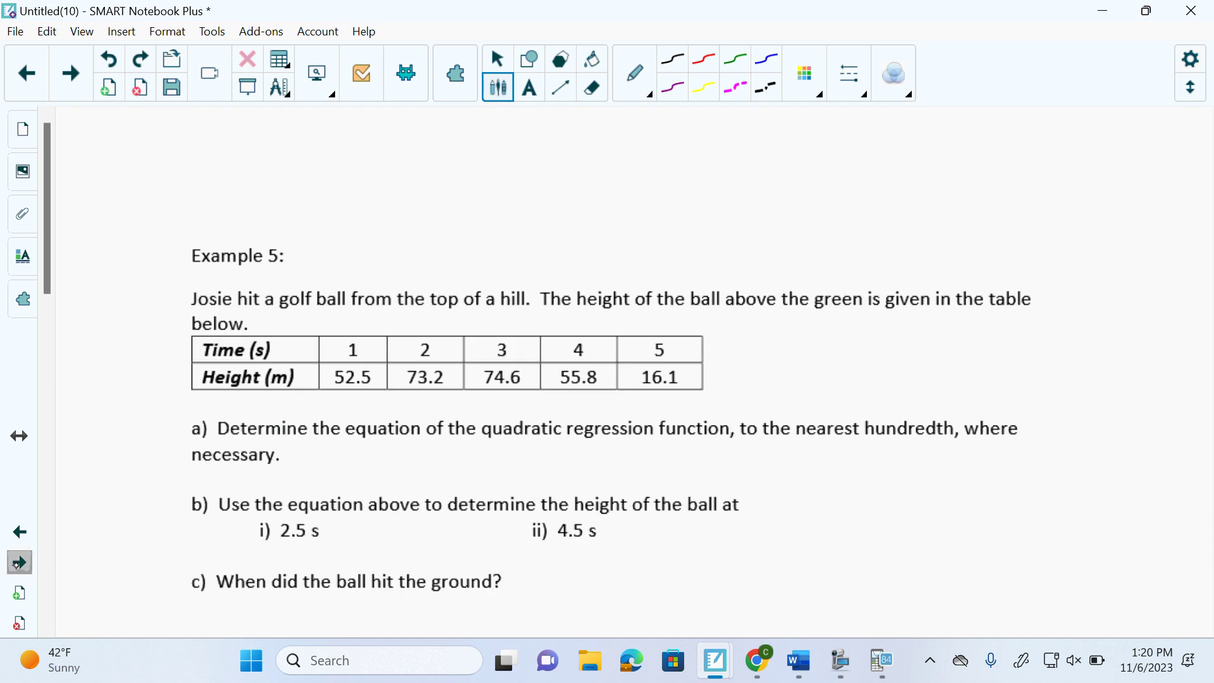
pyautogui.moveTo(49, 269)
pyautogui.mouseDown()
pyautogui.moveTo(50, 313)
pyautogui.moveTo(49, 284)
pyautogui.mouseUp()
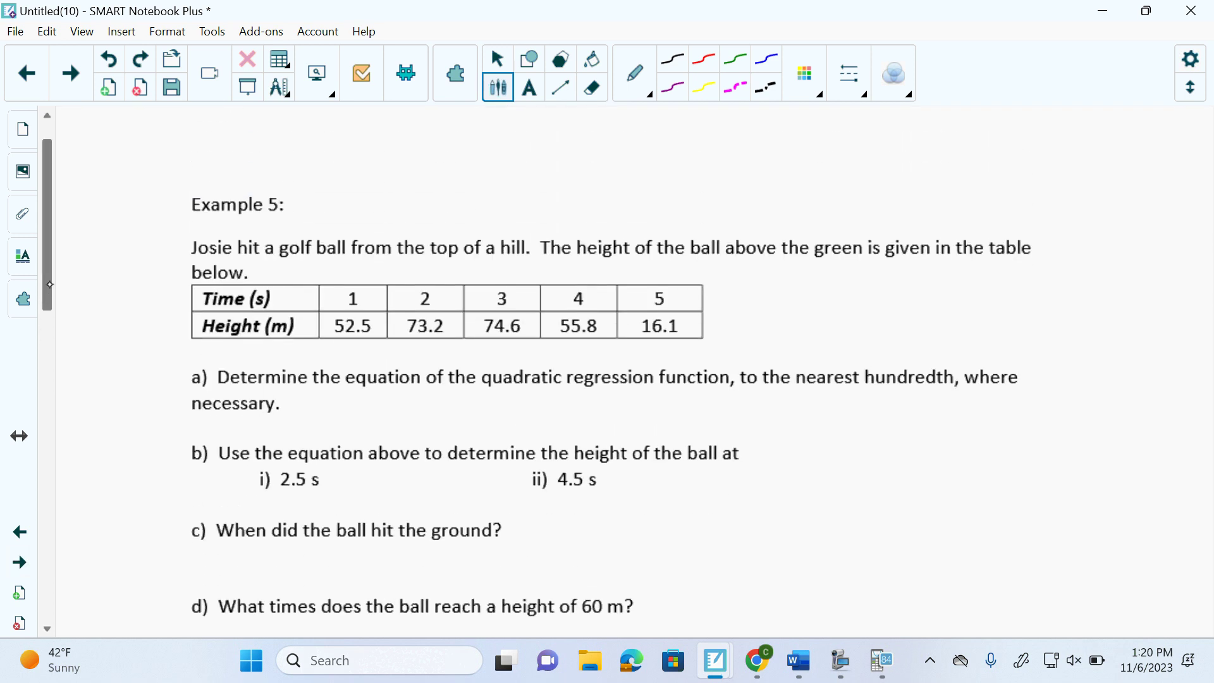
pyautogui.click(19, 532)
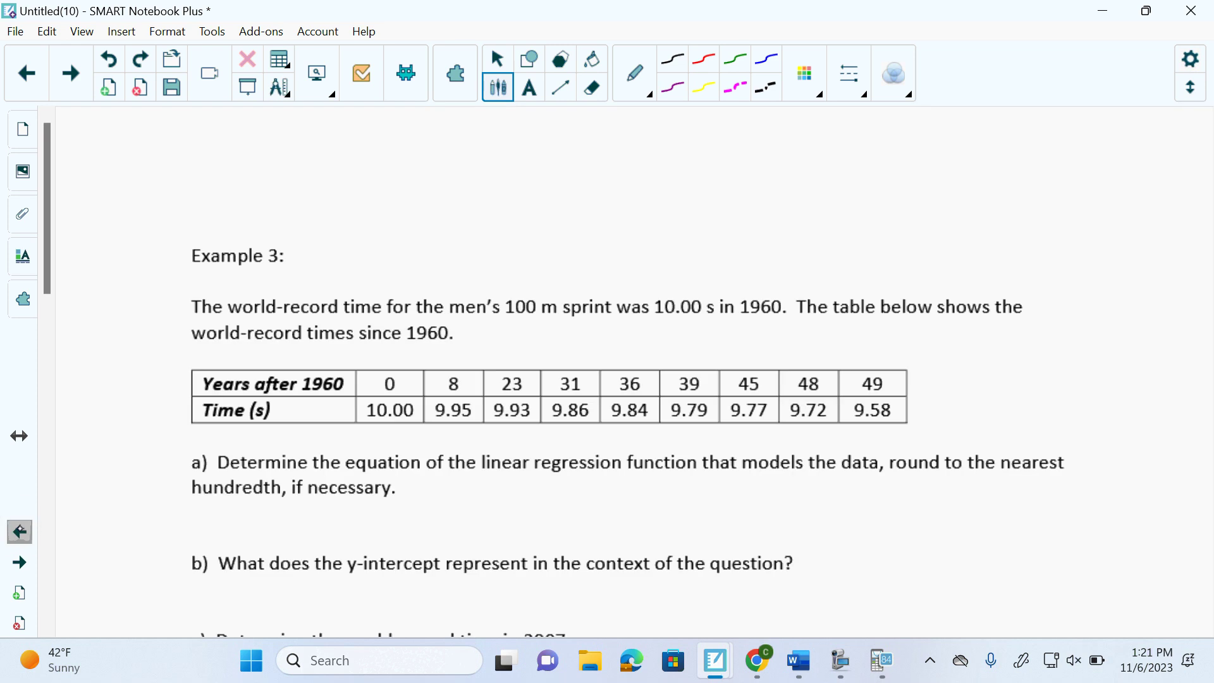
# - Handwrite 'Ex3 & Ex5 & Ex6' at the top of the Example 3 page
pyautogui.moveTo(158, 149)
pyautogui.mouseDown()
pyautogui.moveTo(185, 188)
pyautogui.moveTo(184, 149)
pyautogui.mouseUp()
pyautogui.moveTo(192, 162)
pyautogui.mouseDown()
pyautogui.moveTo(182, 184)
pyautogui.moveTo(194, 184)
pyautogui.mouseUp()
pyautogui.moveTo(199, 153)
pyautogui.mouseDown()
pyautogui.moveTo(215, 171)
pyautogui.moveTo(202, 180)
pyautogui.moveTo(238, 180)
pyautogui.mouseUp()
pyautogui.click(237, 172)
pyautogui.moveTo(231, 163)
pyautogui.mouseDown()
pyautogui.moveTo(273, 180)
pyautogui.moveTo(273, 149)
pyautogui.mouseUp()
pyautogui.moveTo(259, 166)
pyautogui.mouseDown()
pyautogui.moveTo(291, 183)
pyautogui.moveTo(324, 151)
pyautogui.mouseUp()
pyautogui.moveTo(307, 152); pyautogui.dragTo(307, 171)
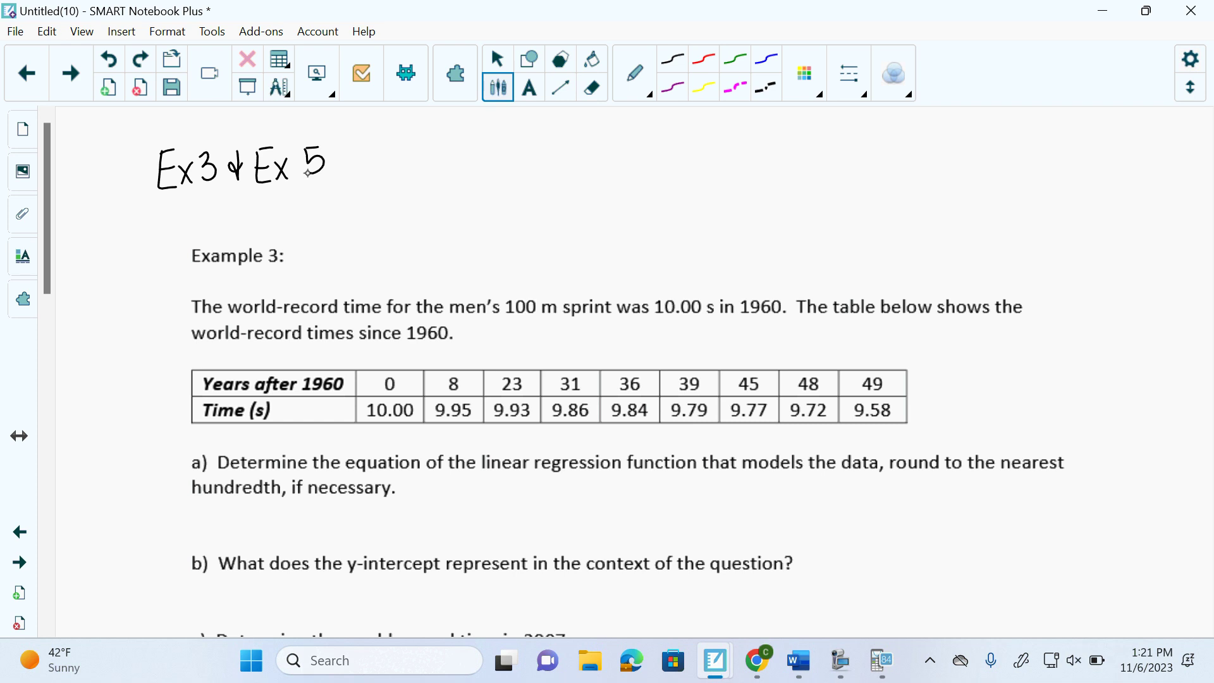
pyautogui.moveTo(351, 146)
pyautogui.mouseDown()
pyautogui.moveTo(347, 175)
pyautogui.moveTo(355, 166)
pyautogui.mouseUp()
pyautogui.moveTo(370, 148)
pyautogui.mouseDown()
pyautogui.moveTo(382, 171)
pyautogui.moveTo(384, 148)
pyautogui.mouseUp()
pyautogui.moveTo(371, 160); pyautogui.dragTo(401, 171)
pyautogui.moveTo(423, 144); pyautogui.dragTo(417, 168)
# - Scroll through the Example 5 page again and return to Example 3
pyautogui.click(19, 562)
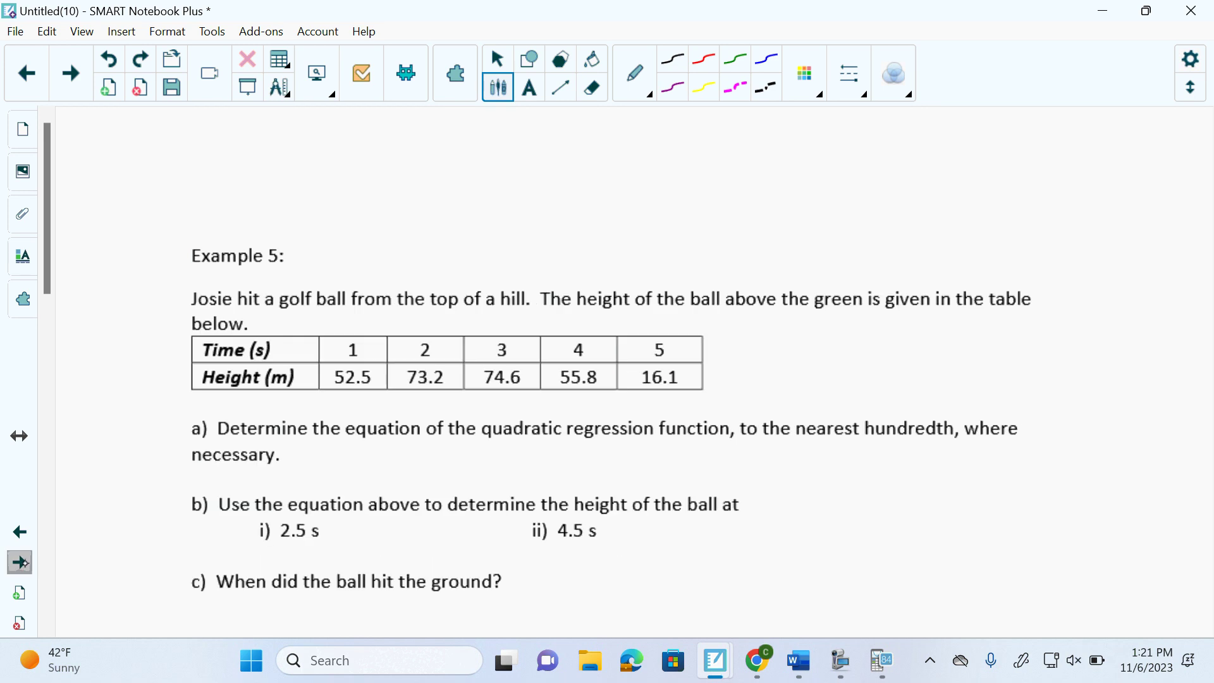
pyautogui.scroll(-10, 39, 541)
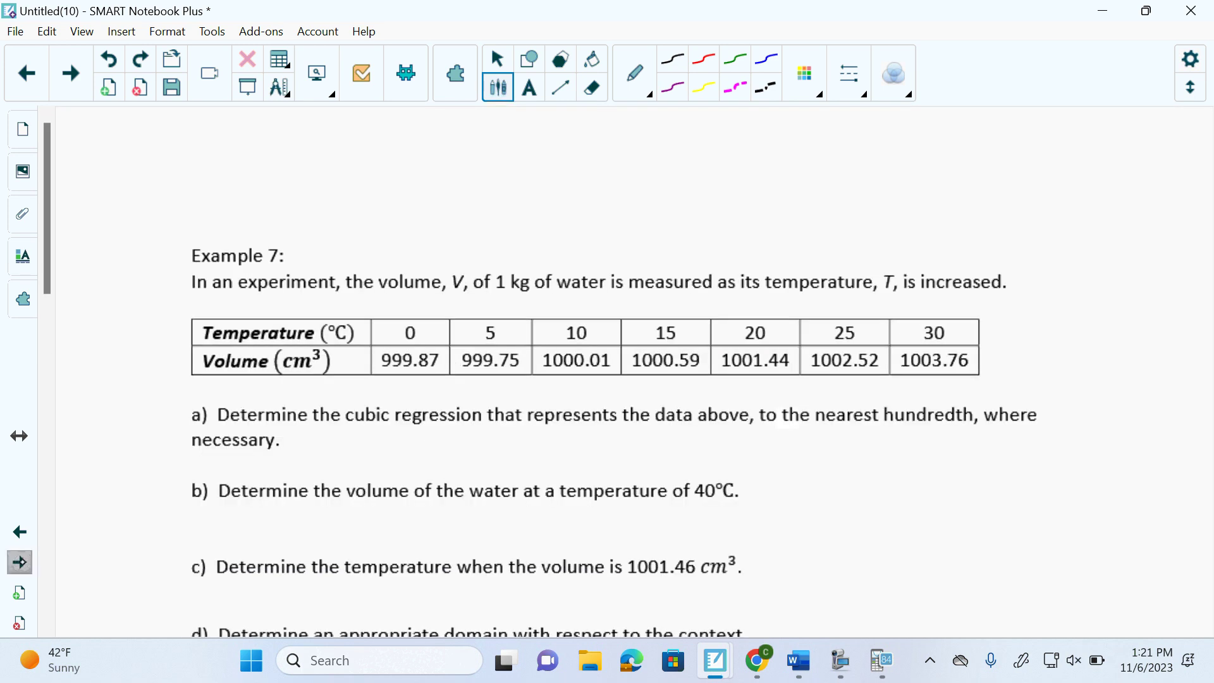
pyautogui.scroll(-8, 607, 372)
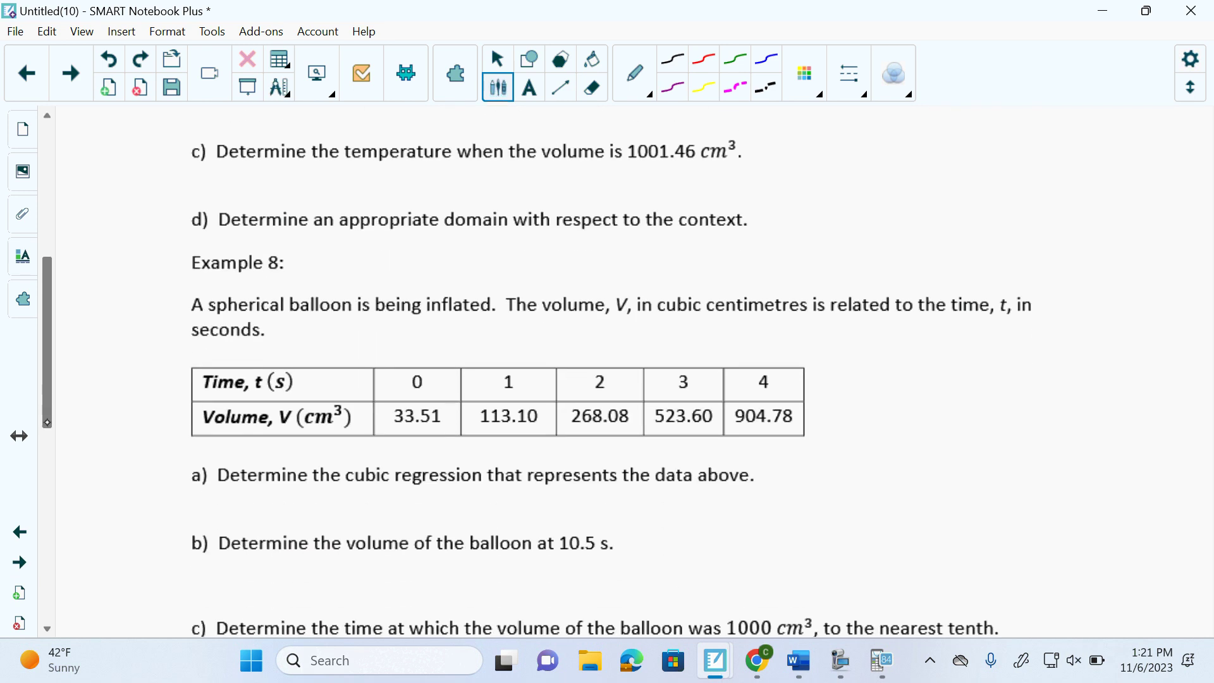
pyautogui.scroll(-5, 607, 371)
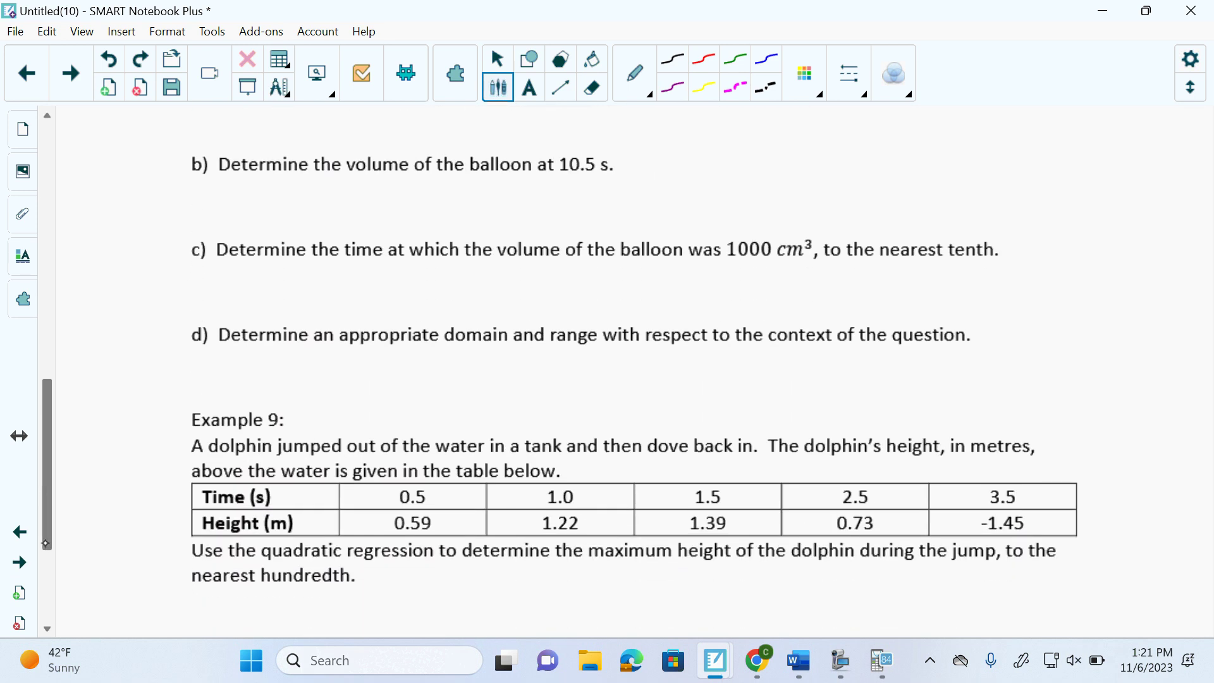
pyautogui.click(19, 531)
pyautogui.click(19, 532)
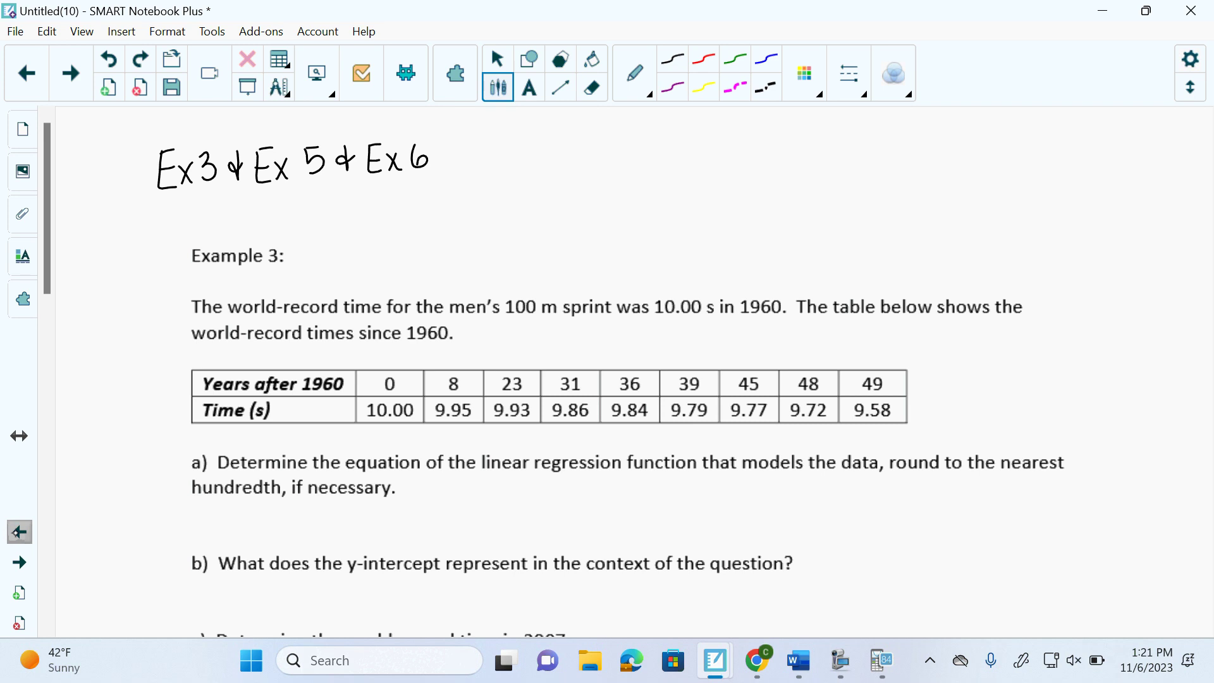
# - Correct the 6 to 8, add '& Ex9', and box the homework list
pyautogui.click(591, 87)
pyautogui.moveTo(442, 160)
pyautogui.mouseDown()
pyautogui.moveTo(432, 134)
pyautogui.moveTo(425, 162)
pyautogui.mouseUp()
pyautogui.click(498, 87)
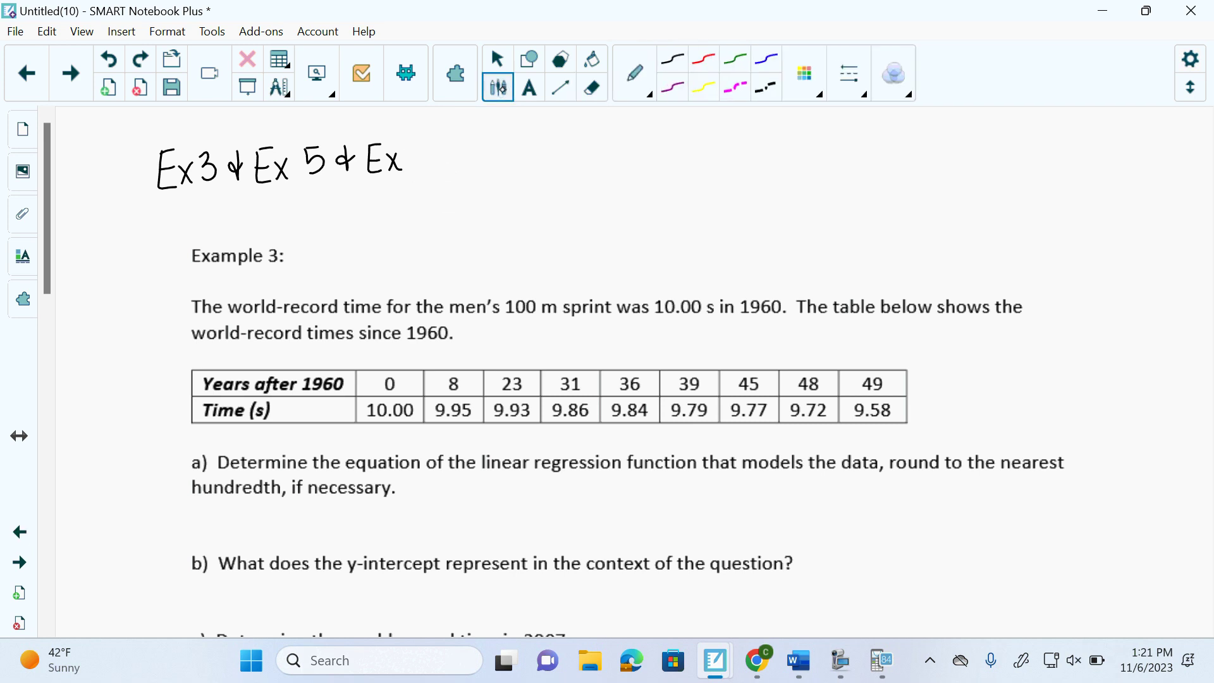
pyautogui.moveTo(418, 145)
pyautogui.mouseDown()
pyautogui.moveTo(410, 167)
pyautogui.moveTo(418, 145)
pyautogui.mouseUp()
pyautogui.moveTo(450, 160)
pyautogui.mouseDown()
pyautogui.moveTo(449, 177)
pyautogui.moveTo(479, 143)
pyautogui.moveTo(498, 179)
pyautogui.moveTo(518, 145)
pyautogui.moveTo(522, 176)
pyautogui.mouseUp()
pyautogui.moveTo(535, 127)
pyautogui.mouseDown()
pyautogui.moveTo(347, 132)
pyautogui.moveTo(139, 166)
pyautogui.moveTo(355, 201)
pyautogui.moveTo(539, 159)
pyautogui.moveTo(530, 127)
pyautogui.mouseUp()
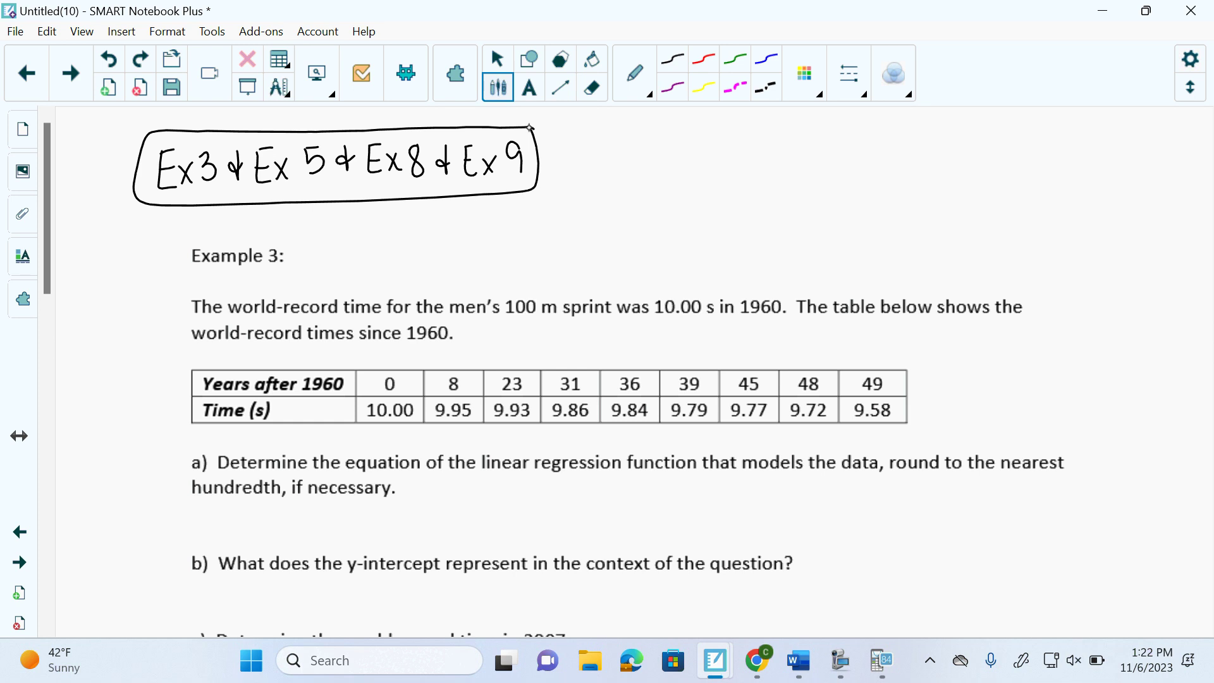
pyautogui.hotkey('alt', 'Tab')
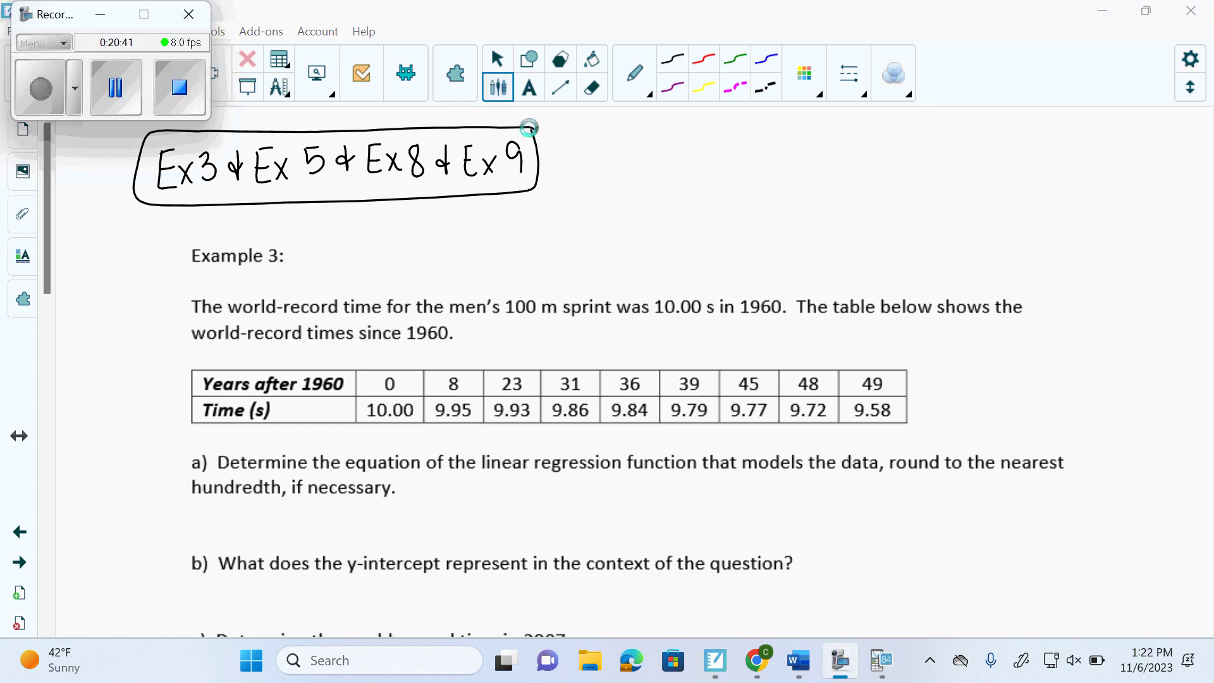